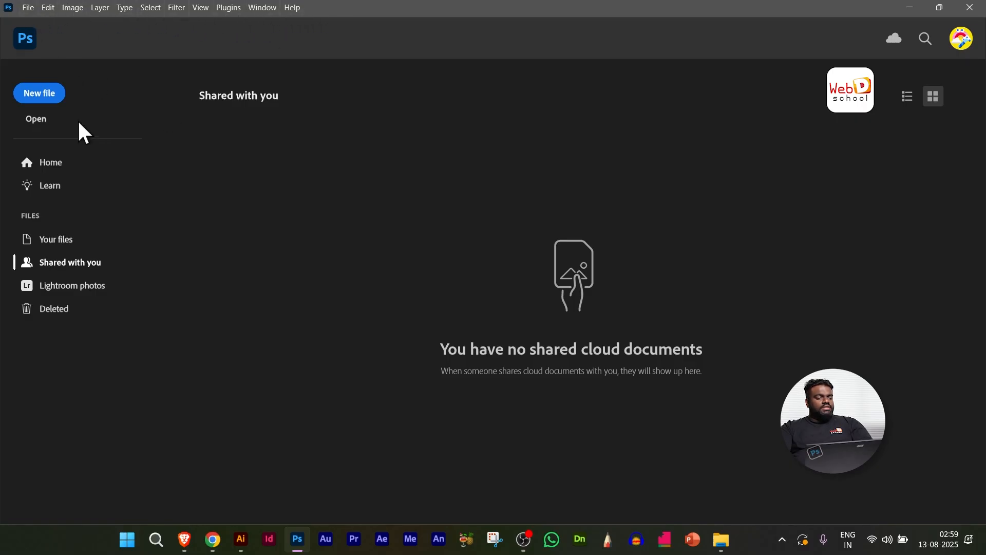
Start setting up a new document and move its setup window clear of the preset details.
{"action": "left_click", "coordinate": [47, 98]}
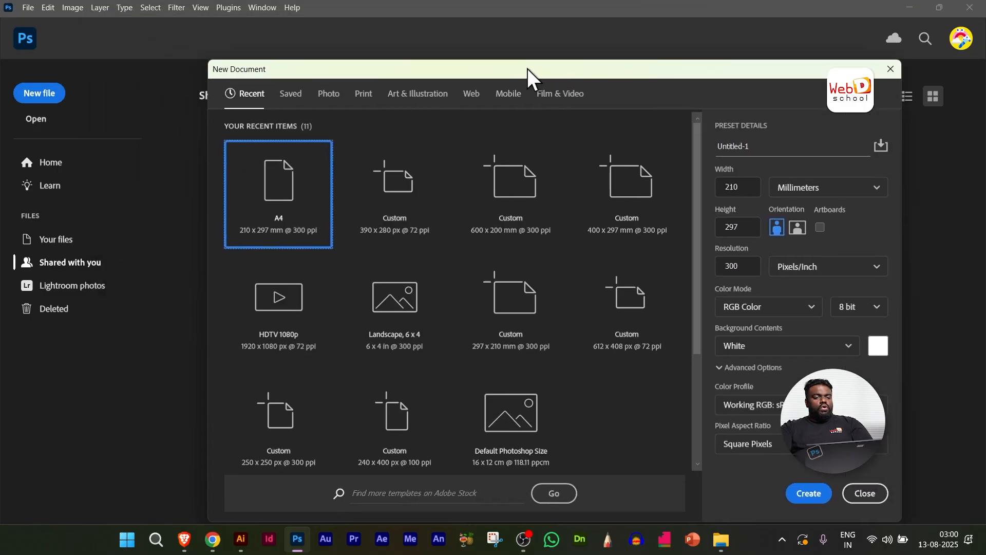
{"action": "left_click_drag", "start_coordinate": [527, 68], "coordinate": [460, 47]}
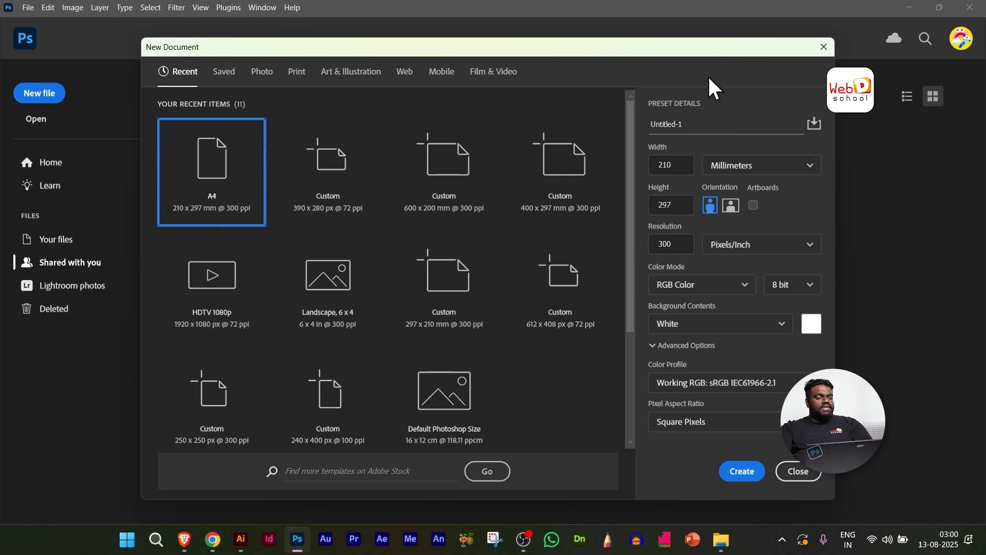
Look through the Photo, Print, Art & Illustration, Web, Mobile and Film & Video document presets.
{"action": "left_click", "coordinate": [263, 74]}
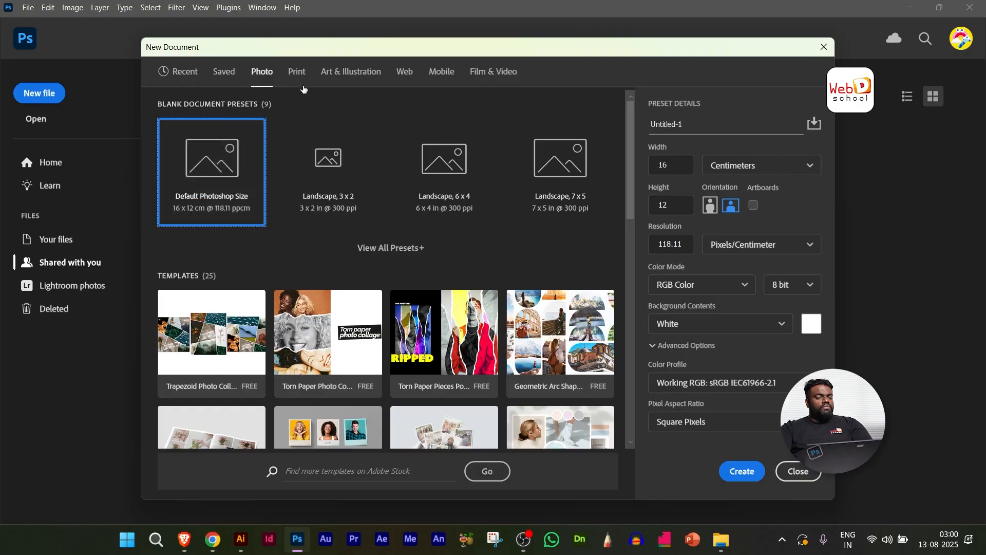
{"action": "left_click", "coordinate": [297, 71]}
{"action": "left_click", "coordinate": [351, 72]}
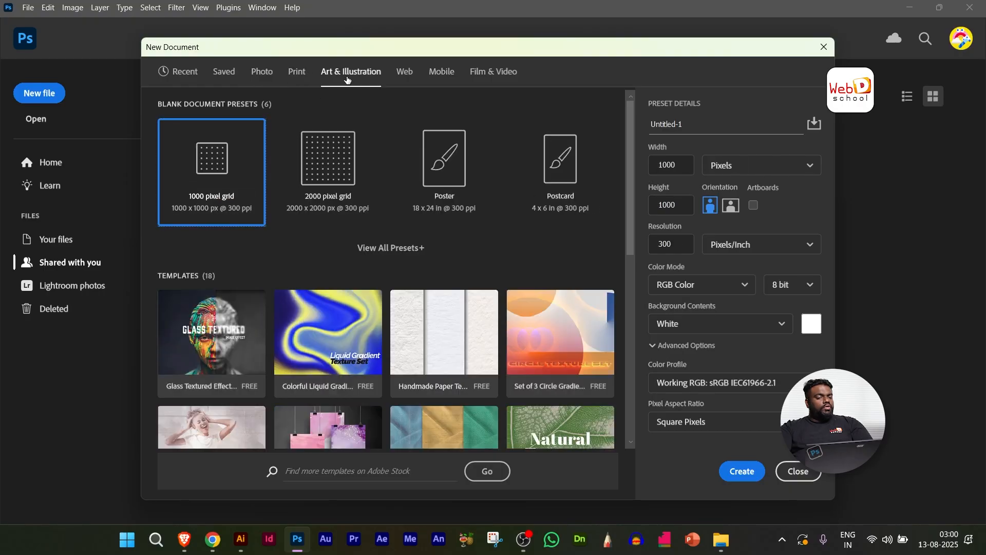
{"action": "left_click", "coordinate": [404, 73]}
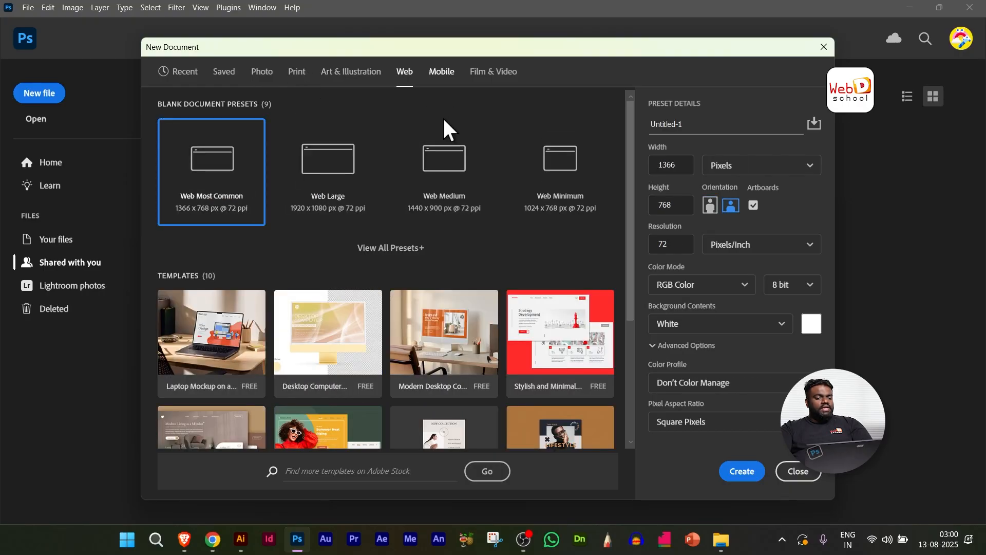
{"action": "left_click", "coordinate": [442, 71]}
{"action": "left_click", "coordinate": [494, 72]}
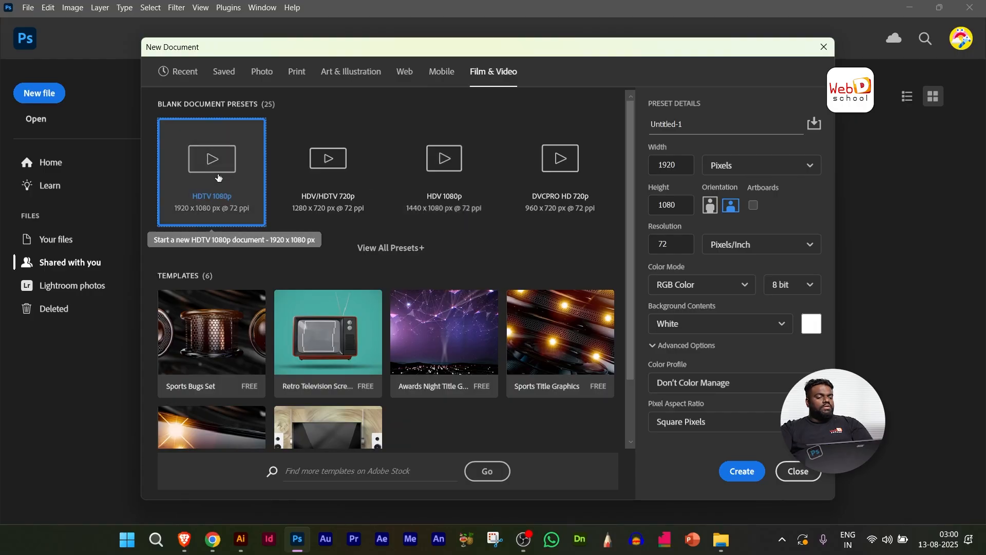
{"action": "left_click", "coordinate": [258, 75]}
Show all blank Print presets and choose the A4 preset.
{"action": "left_click", "coordinate": [296, 72]}
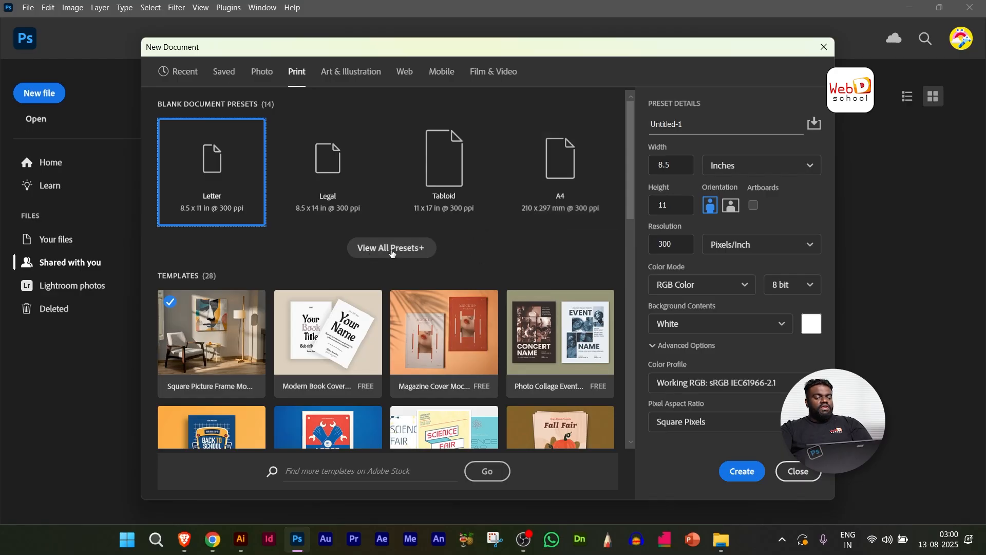
{"action": "left_click", "coordinate": [408, 248]}
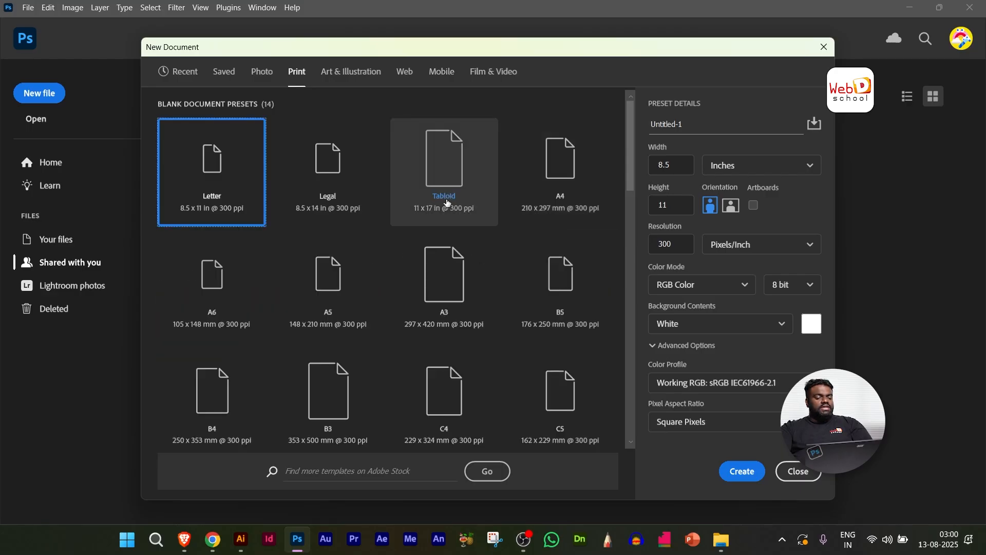
{"action": "scroll", "coordinate": [445, 198], "scroll_direction": "down", "scroll_amount": 5}
{"action": "scroll", "coordinate": [454, 203], "scroll_direction": "up", "scroll_amount": 5}
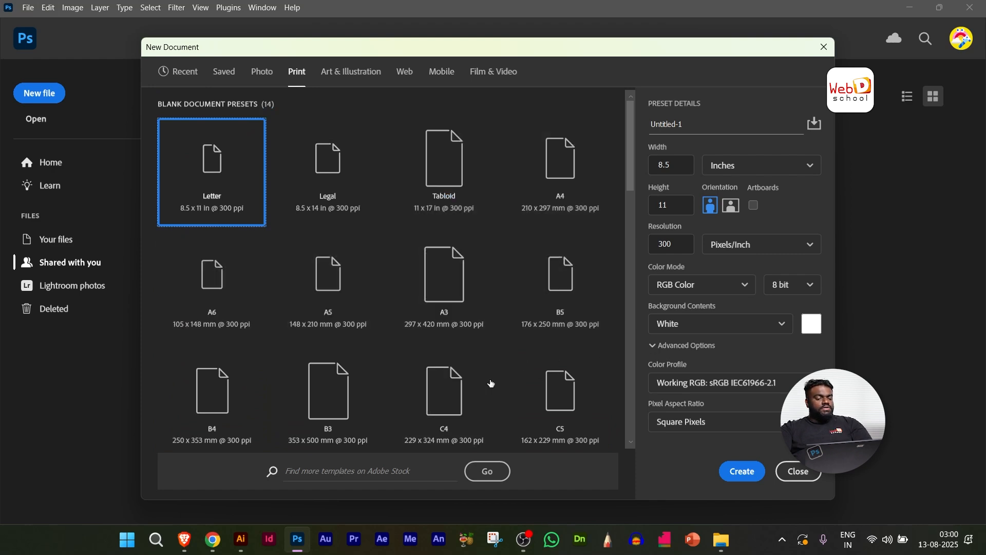
{"action": "left_click", "coordinate": [561, 170]}
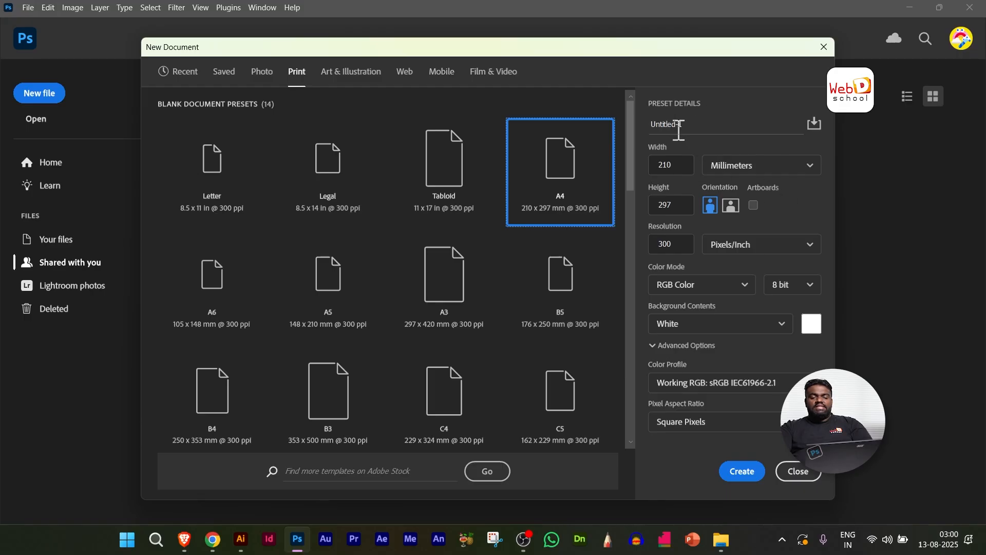
Name the new document TEST 001.
{"action": "left_click", "coordinate": [731, 124]}
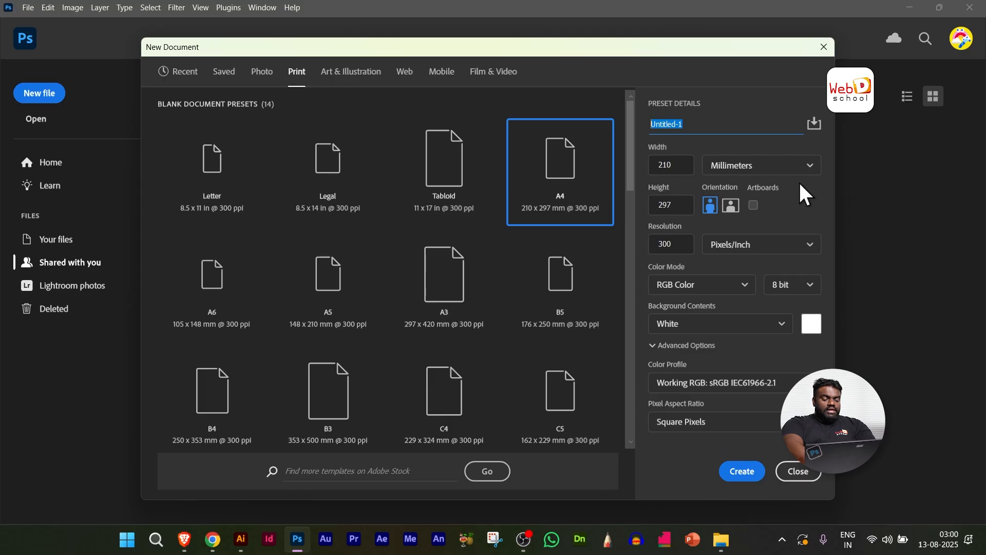
{"action": "type", "text": "TEST 001"}
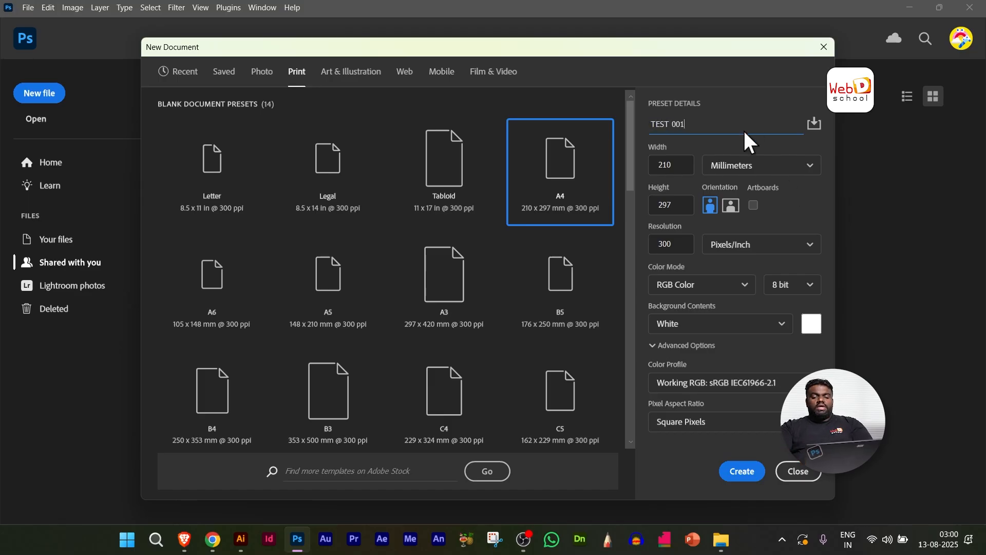
{"action": "left_click_drag", "start_coordinate": [732, 126], "coordinate": [572, 179]}
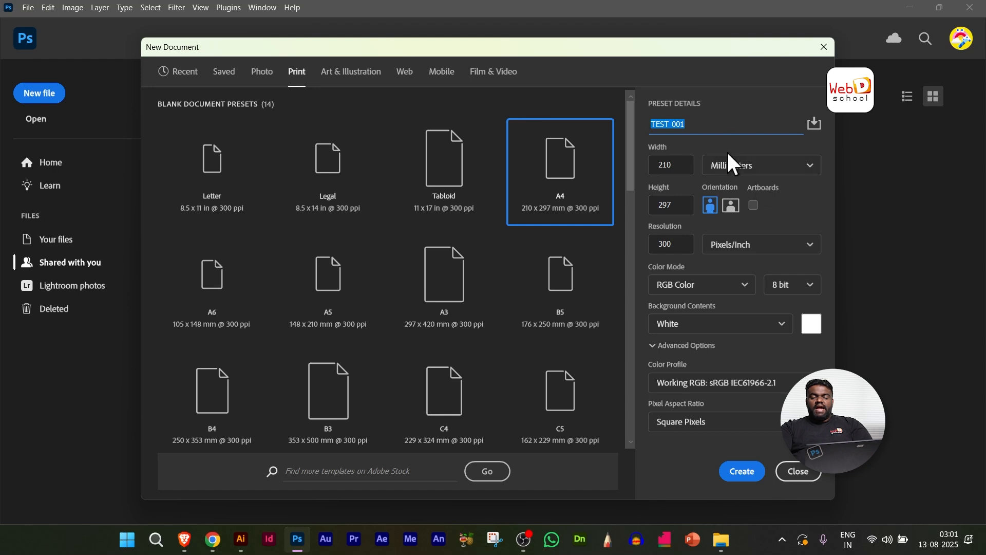
Try centimeters as the document's size unit and switch the unit to pixels.
{"action": "left_click", "coordinate": [771, 170]}
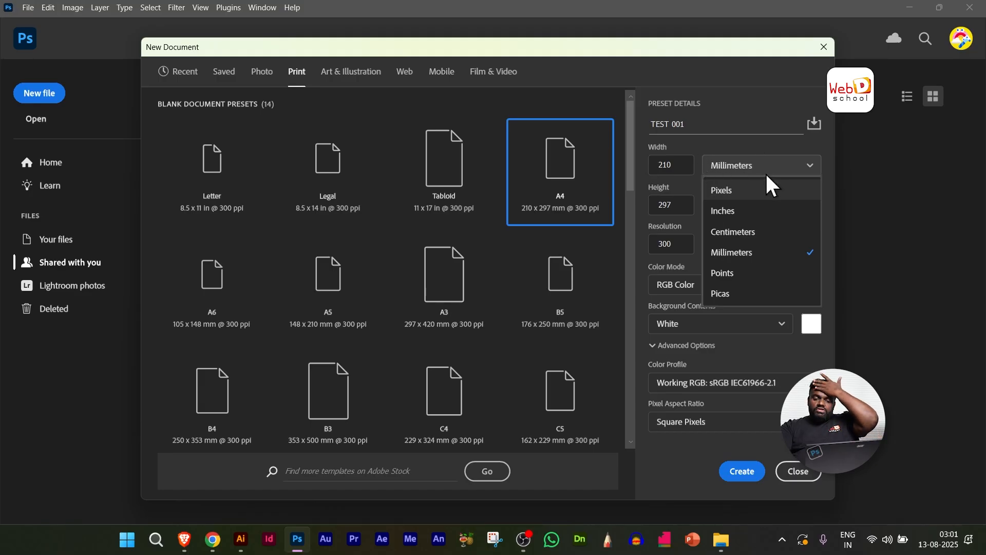
{"action": "left_click", "coordinate": [757, 236]}
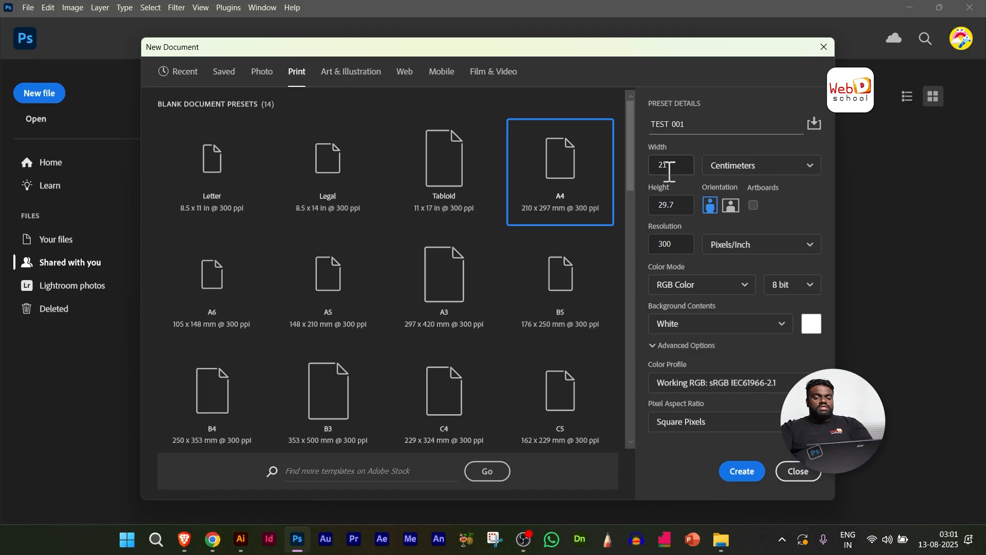
{"action": "left_click", "coordinate": [780, 166]}
{"action": "left_click", "coordinate": [743, 191]}
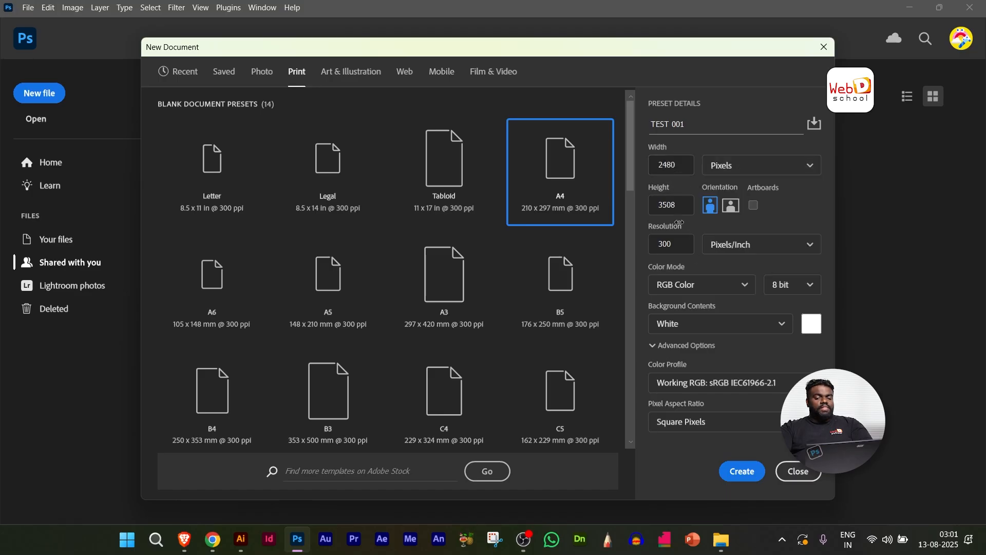
{"action": "left_click", "coordinate": [730, 167]}
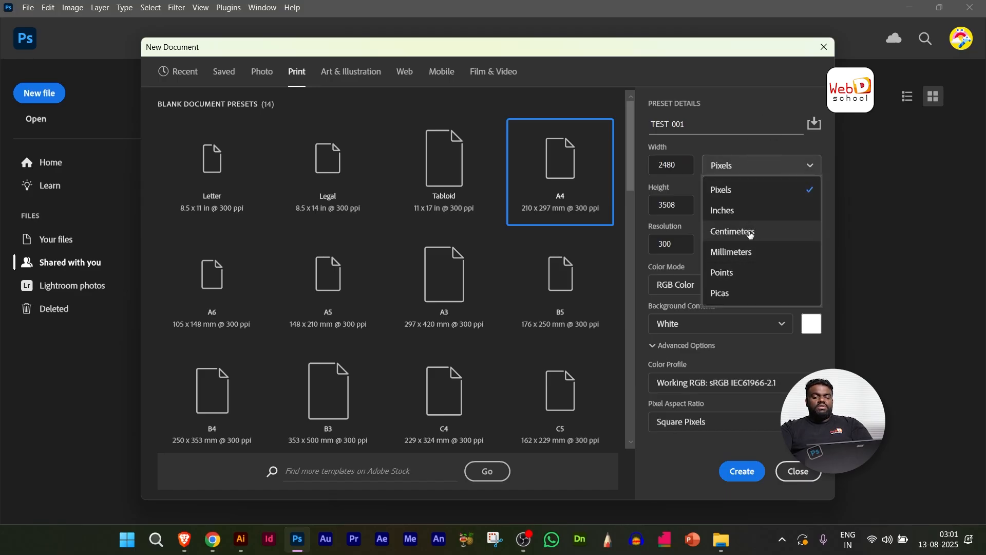
{"action": "left_click", "coordinate": [799, 106]}
Review the new document's resolution setting and the available color mode, bit depth and background contents options.
{"action": "double_click", "coordinate": [686, 250]}
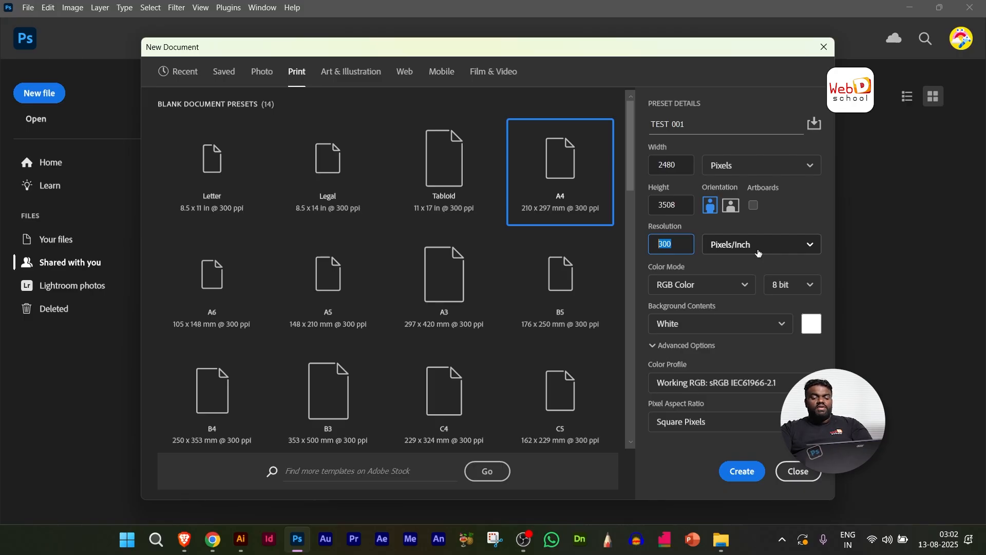
{"action": "left_click", "coordinate": [791, 214]}
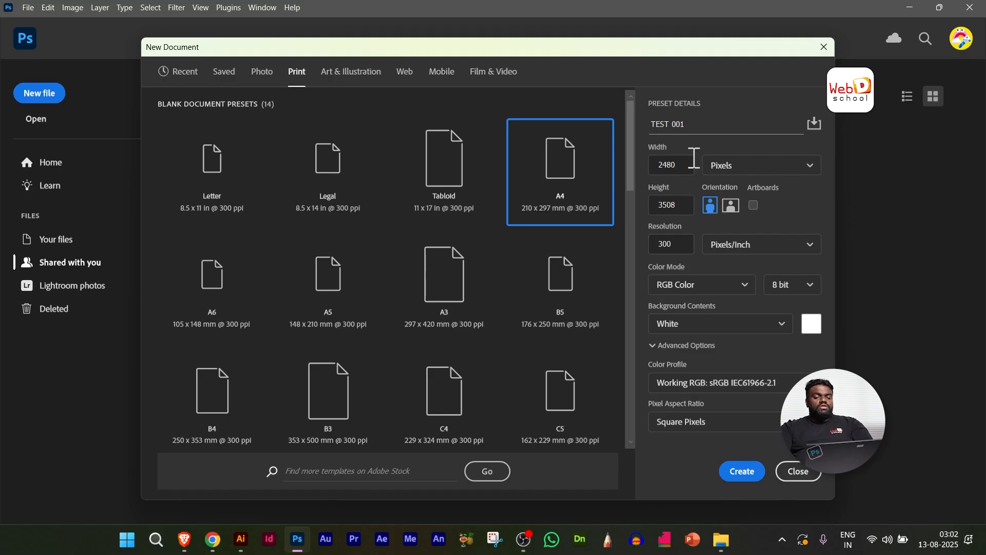
{"action": "left_click", "coordinate": [707, 287]}
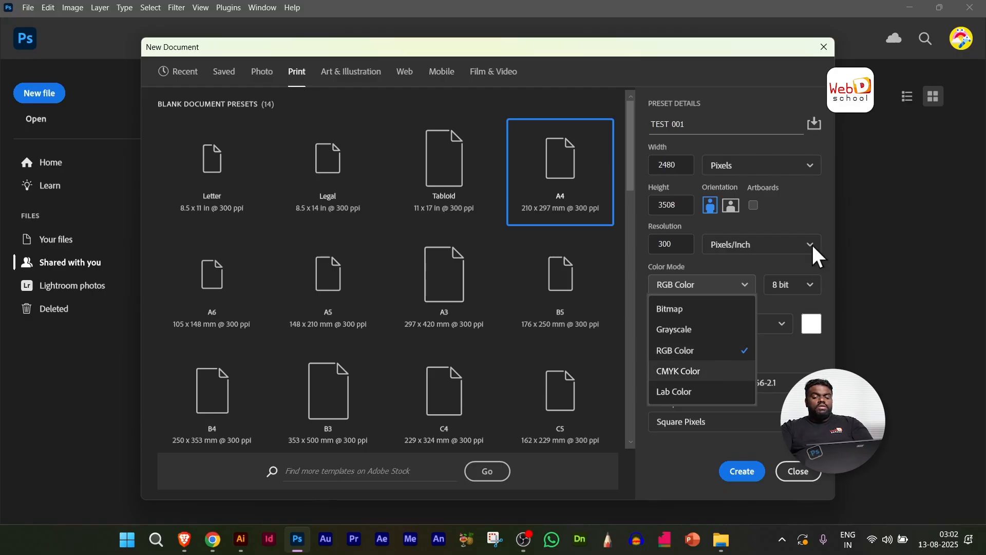
{"action": "left_click", "coordinate": [824, 262]}
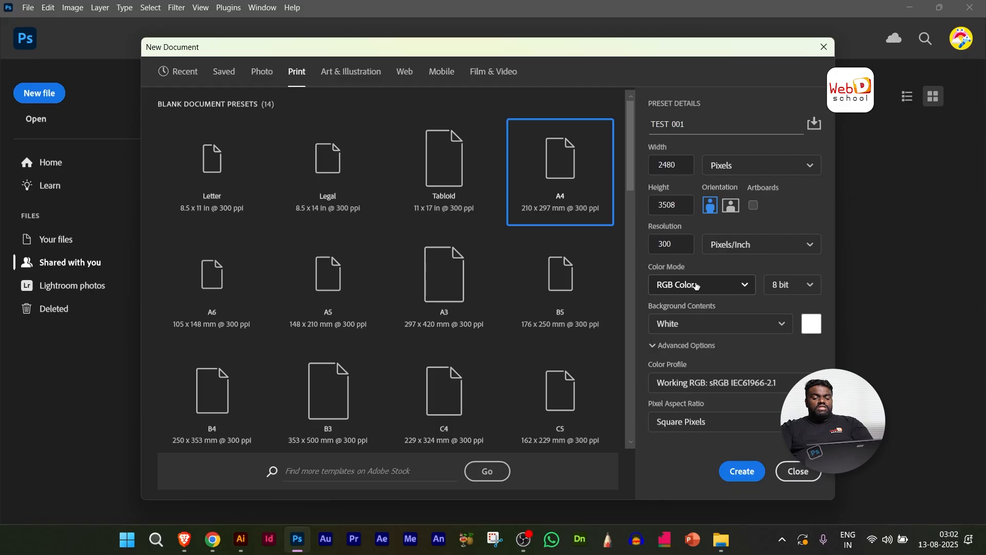
{"action": "left_click", "coordinate": [797, 289]}
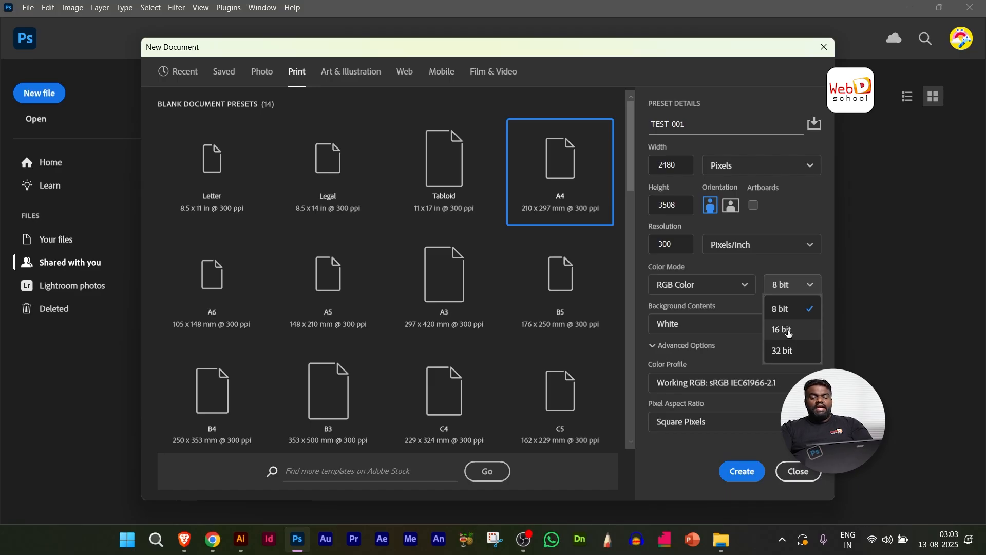
{"action": "left_click", "coordinate": [808, 308]}
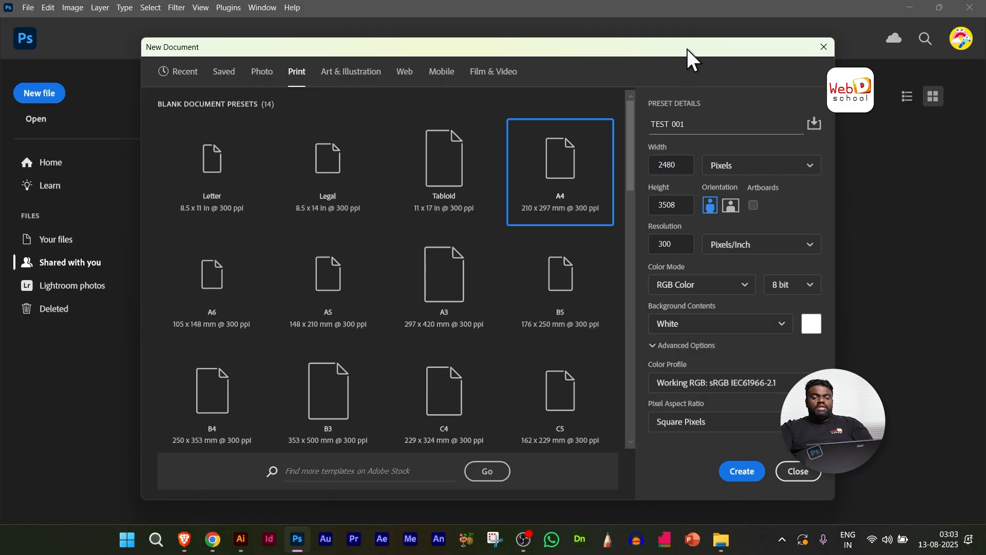
{"action": "left_click_drag", "start_coordinate": [688, 49], "coordinate": [544, 42]}
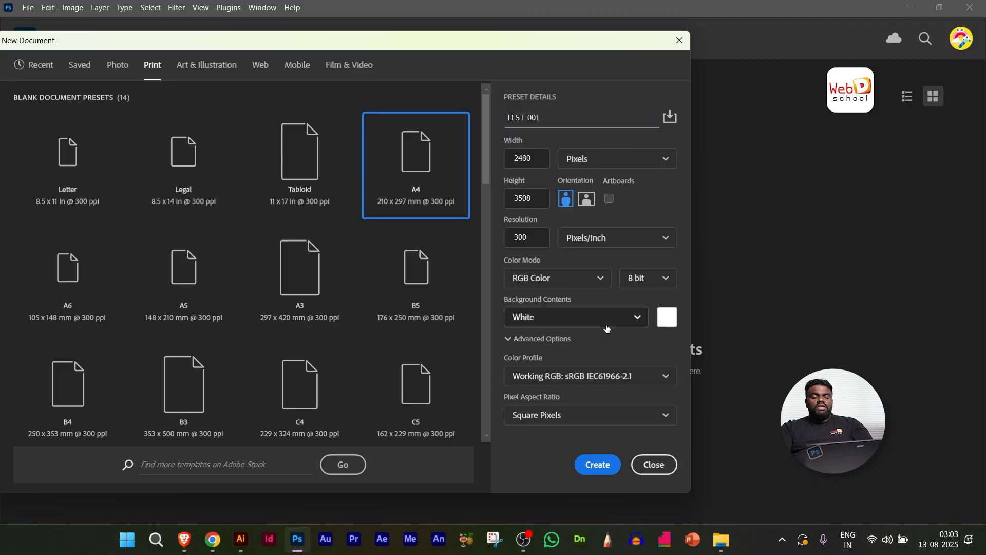
{"action": "left_click", "coordinate": [638, 318]}
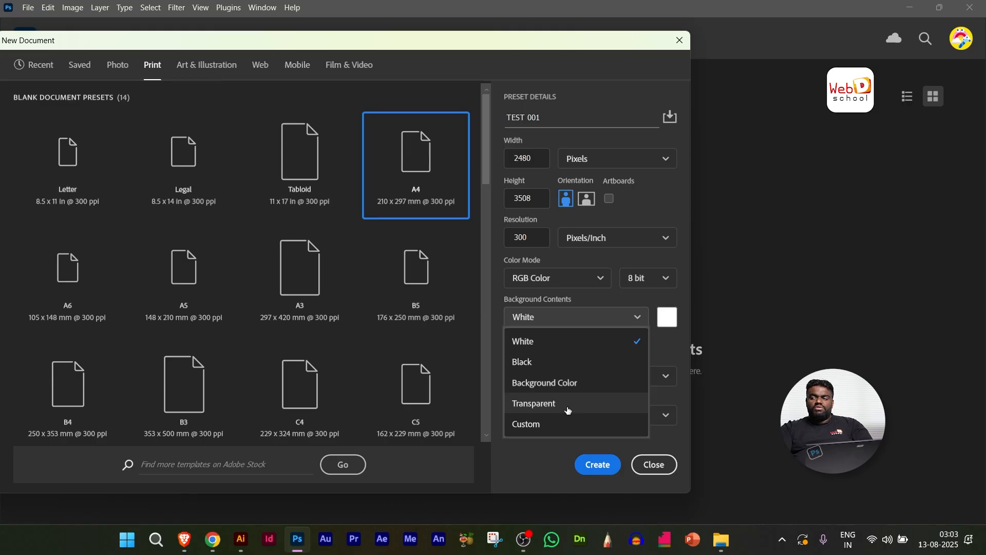
{"action": "left_click", "coordinate": [682, 301]}
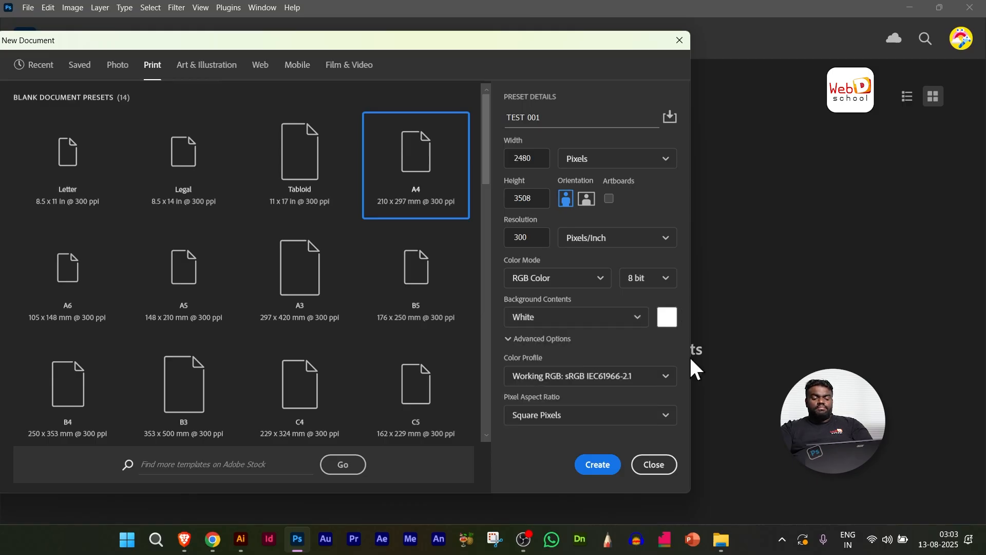
Create the TEST 001 document and inspect its blank canvas at different magnifications.
{"action": "left_click", "coordinate": [600, 465]}
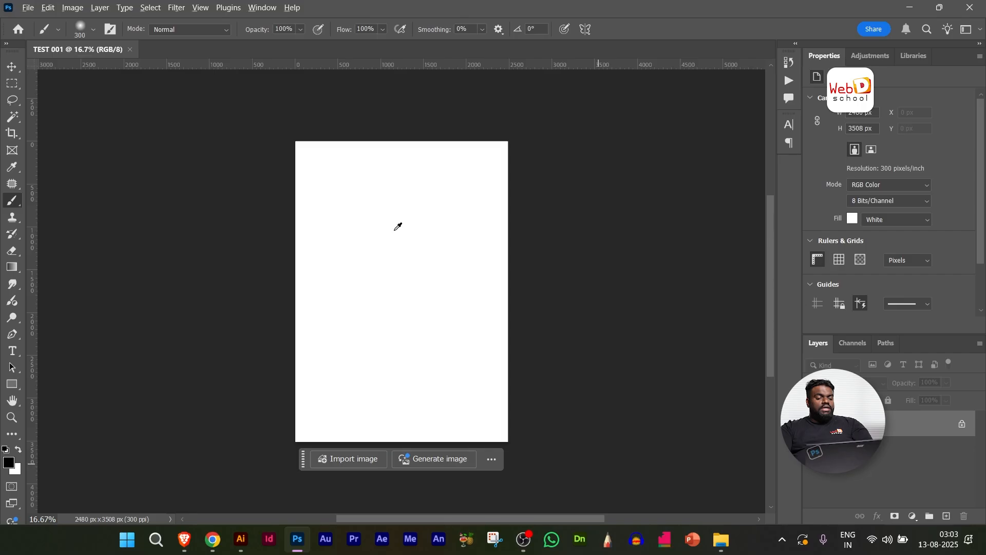
{"action": "scroll", "coordinate": [408, 229], "scroll_direction": "down", "scroll_amount": 3}
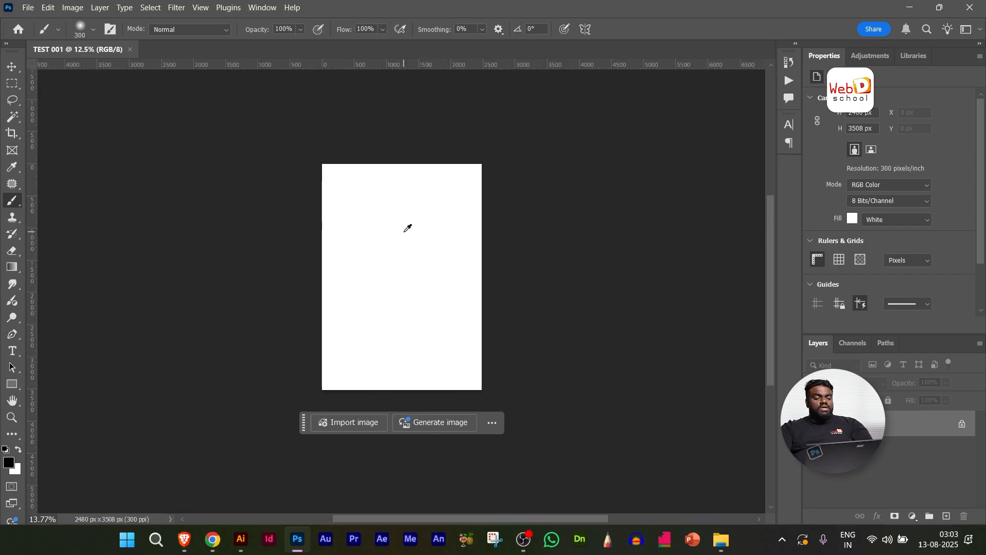
{"action": "scroll", "coordinate": [408, 228], "scroll_direction": "down", "scroll_amount": 1}
{"action": "scroll", "coordinate": [409, 227], "scroll_direction": "up", "scroll_amount": 2}
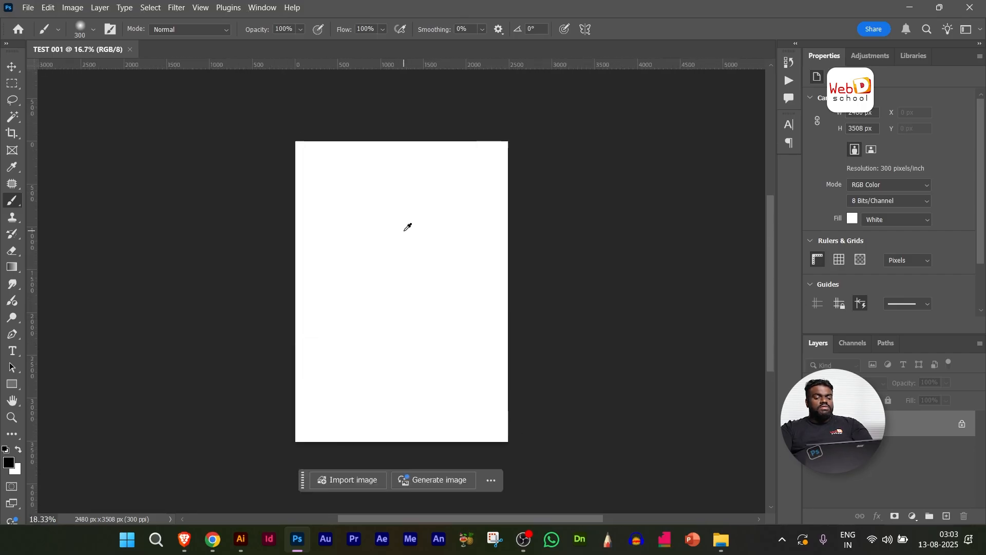
{"action": "scroll", "coordinate": [409, 227], "scroll_direction": "down", "scroll_amount": 2}
{"action": "scroll", "coordinate": [410, 226], "scroll_direction": "down", "scroll_amount": 1}
{"action": "scroll", "coordinate": [411, 226], "scroll_direction": "up", "scroll_amount": 3}
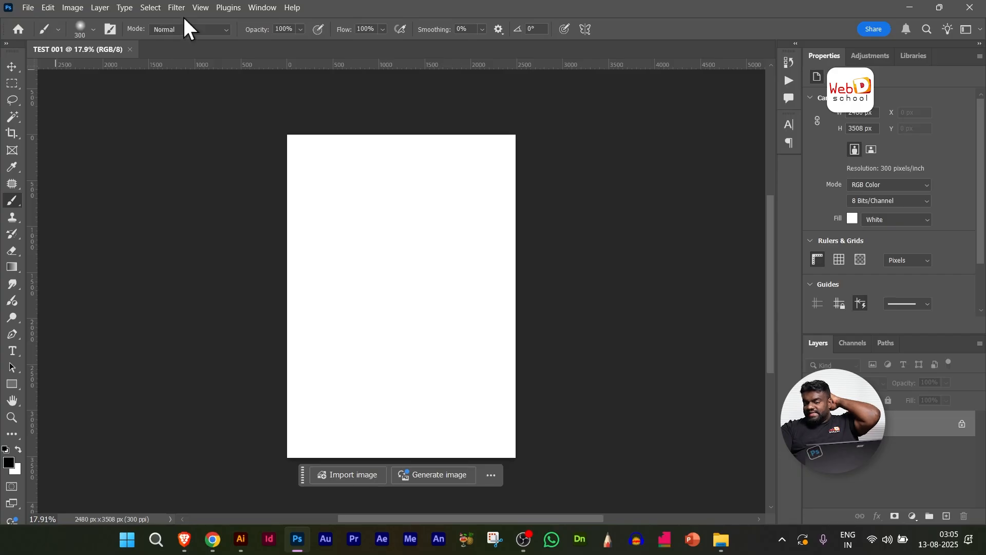
Detach the Layers panel from its dock, place it beside the canvas and make it taller.
{"action": "left_click_drag", "start_coordinate": [818, 343], "coordinate": [614, 101]}
{"action": "left_click_drag", "start_coordinate": [699, 286], "coordinate": [696, 456]}
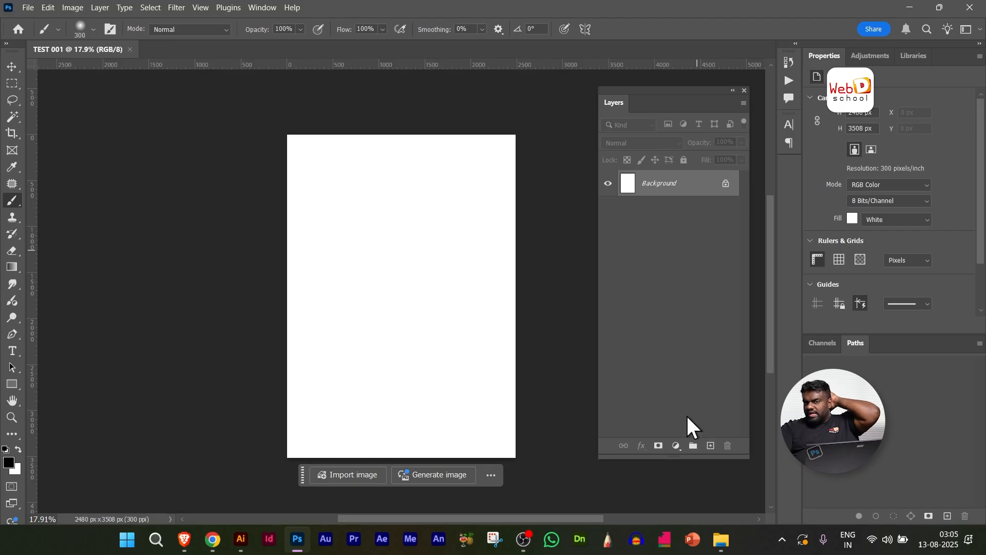
{"action": "left_click_drag", "start_coordinate": [683, 93], "coordinate": [669, 118]}
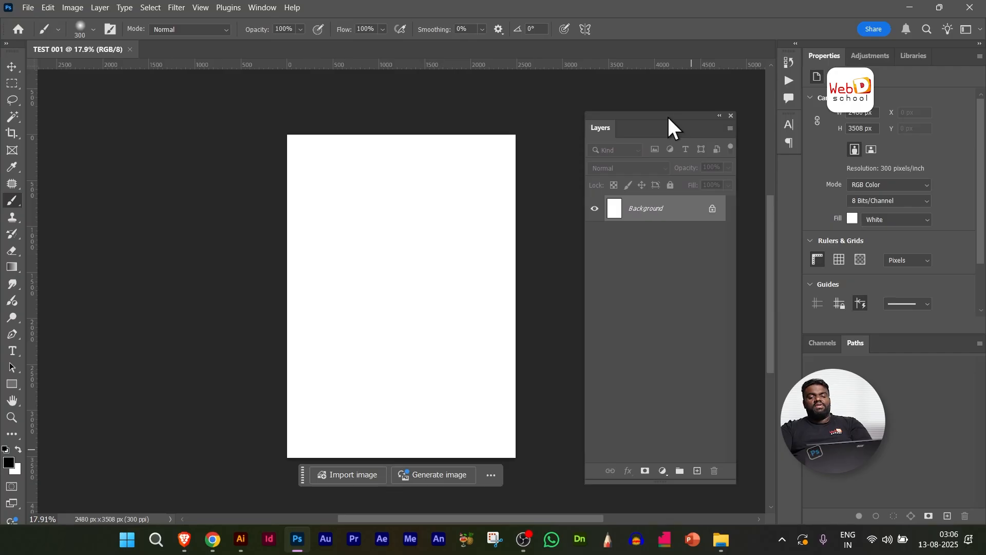
{"action": "left_click_drag", "start_coordinate": [669, 118], "coordinate": [672, 95]}
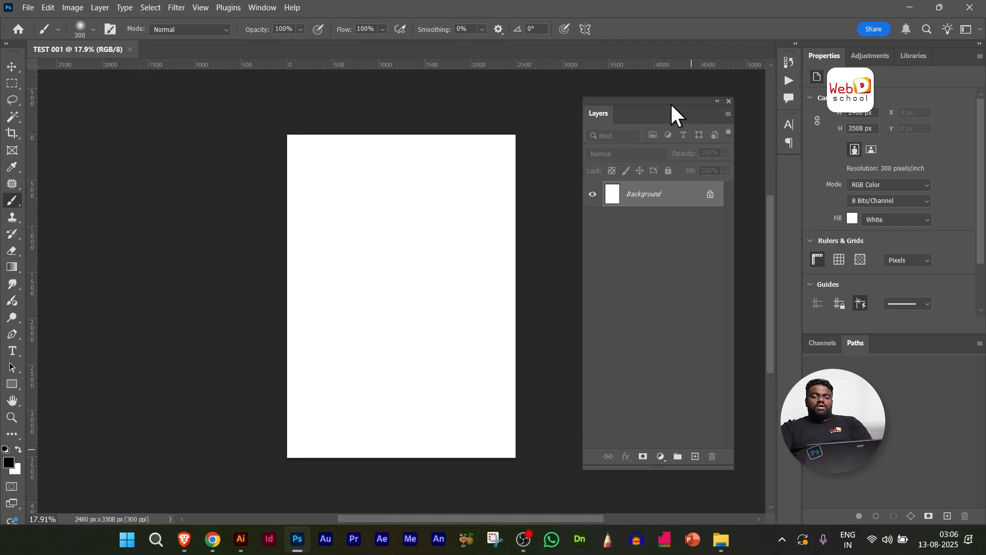
{"action": "left_click_drag", "start_coordinate": [672, 105], "coordinate": [675, 107]}
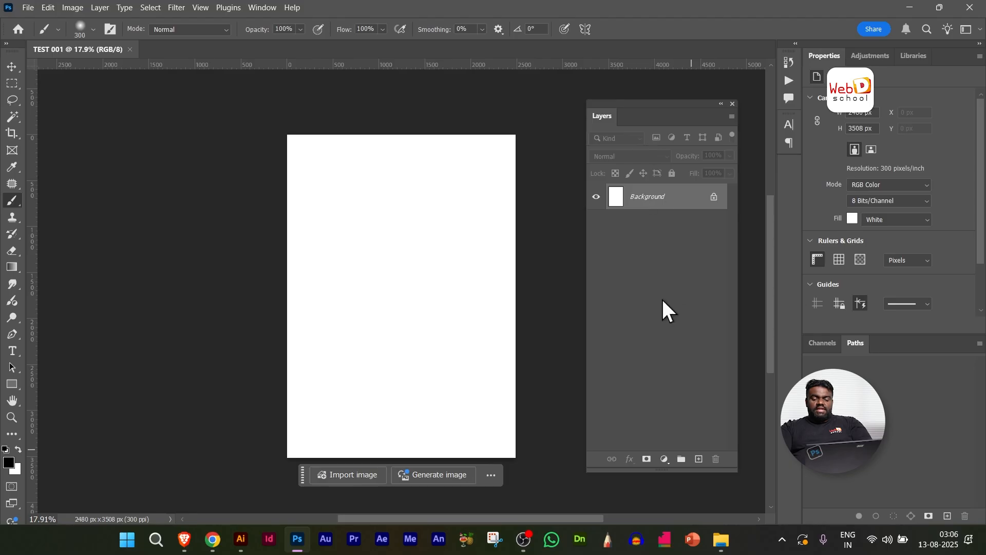
Add two new empty layers above the Background layer.
{"action": "left_click", "coordinate": [702, 462]}
{"action": "left_click", "coordinate": [699, 460]}
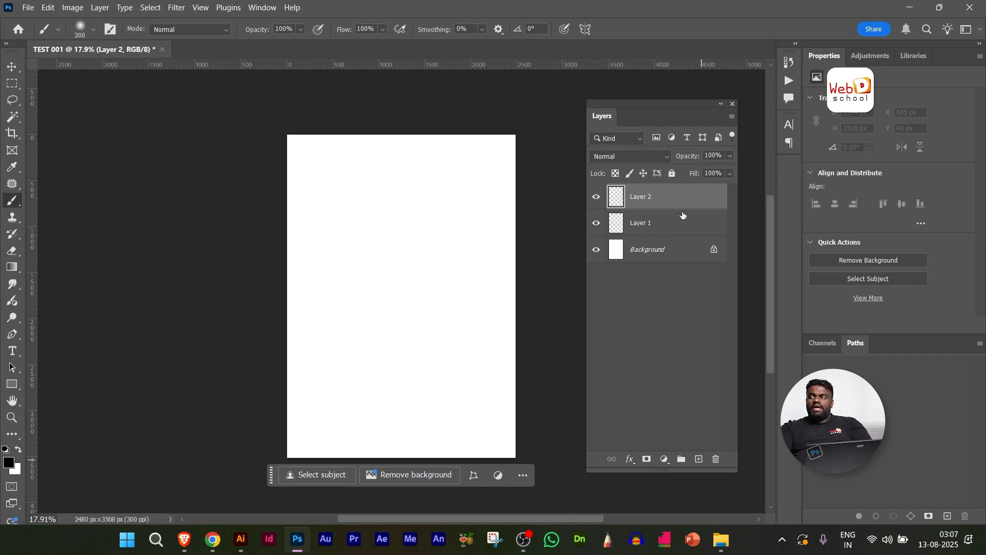
Add two more empty layers to the stack and rename Layer 1 to WEB D.
{"action": "left_click", "coordinate": [700, 460]}
{"action": "left_click", "coordinate": [699, 461]}
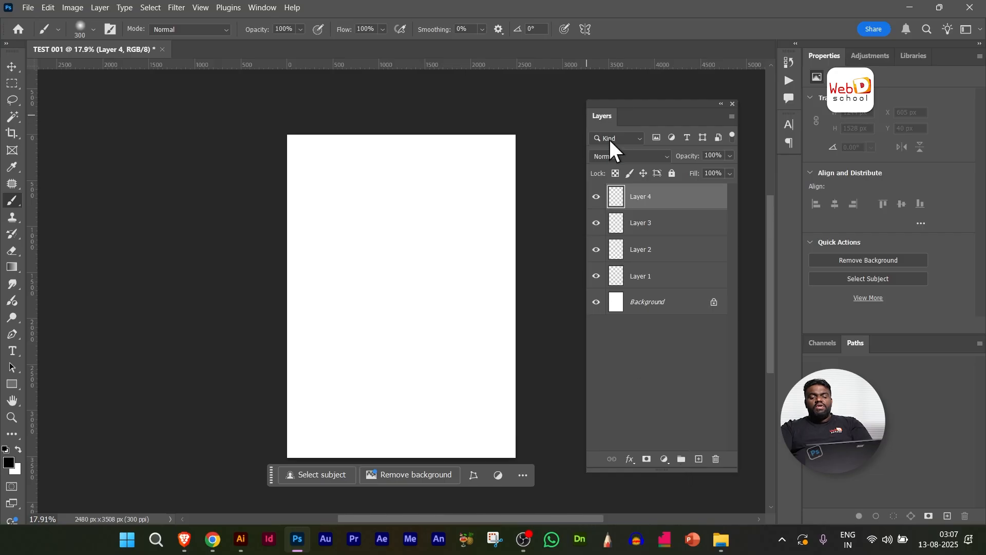
{"action": "double_click", "coordinate": [640, 277]}
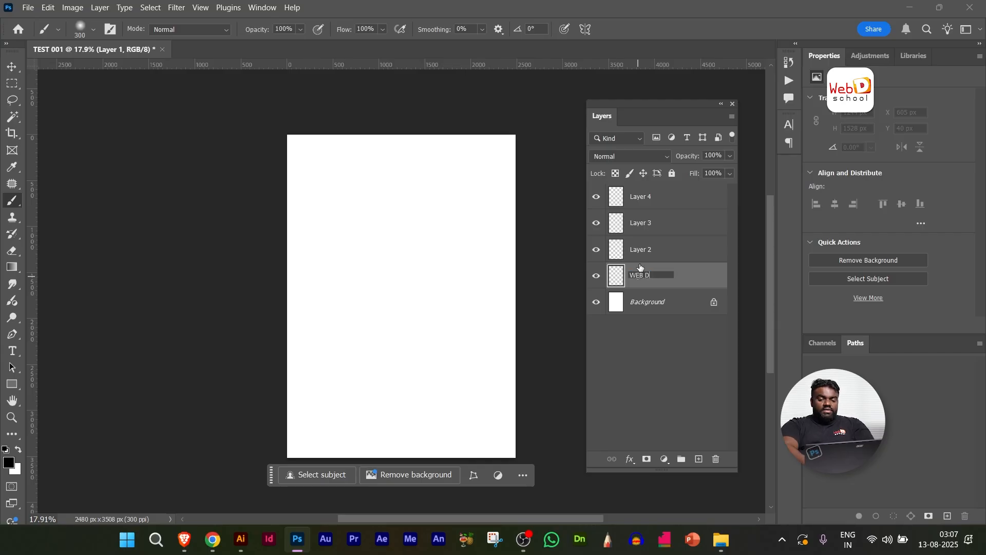
{"action": "left_click", "coordinate": [649, 376]}
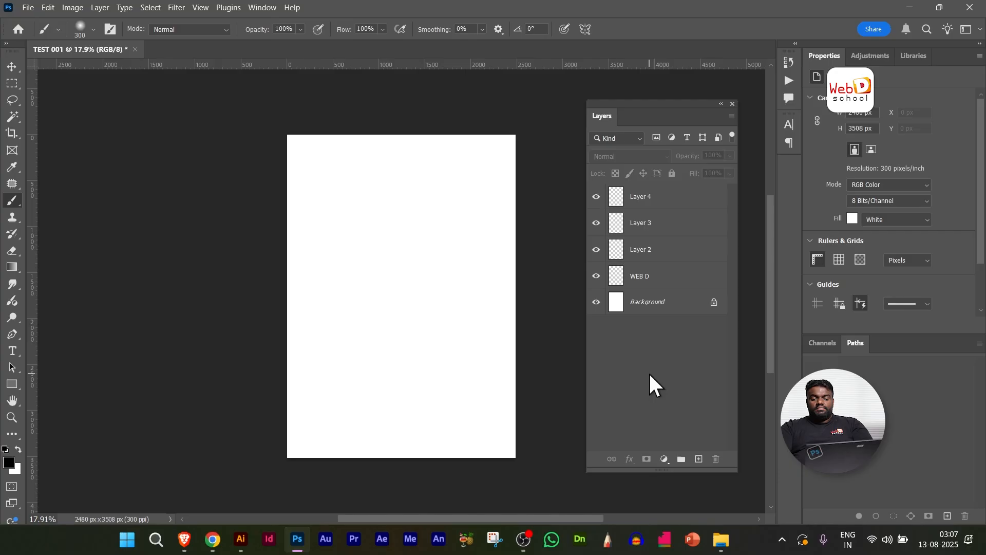
Rename Layer 2 to SCHOOL, Layer 3 to BEST and Layer 4 to INSTITUTE.
{"action": "double_click", "coordinate": [638, 252]}
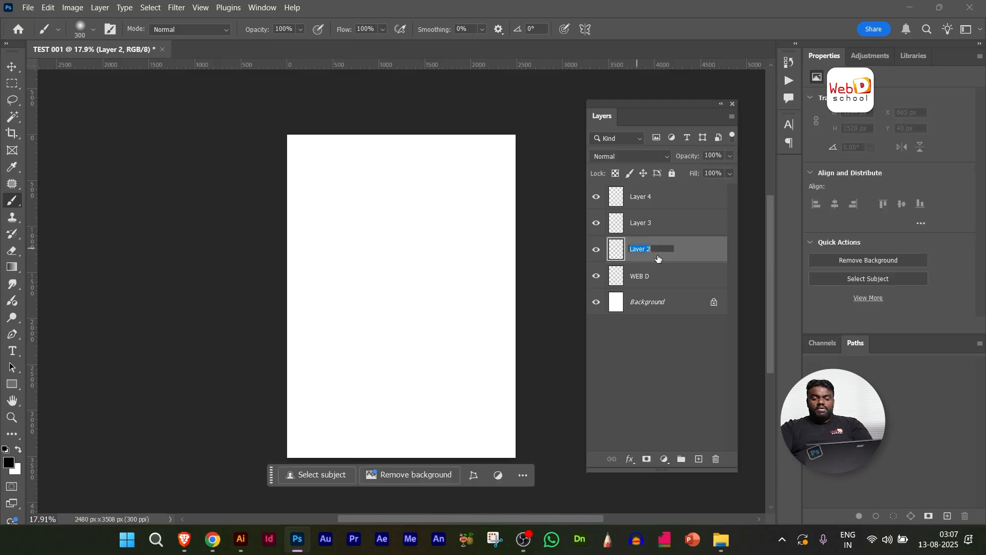
{"action": "type", "text": "SCHOOL"}
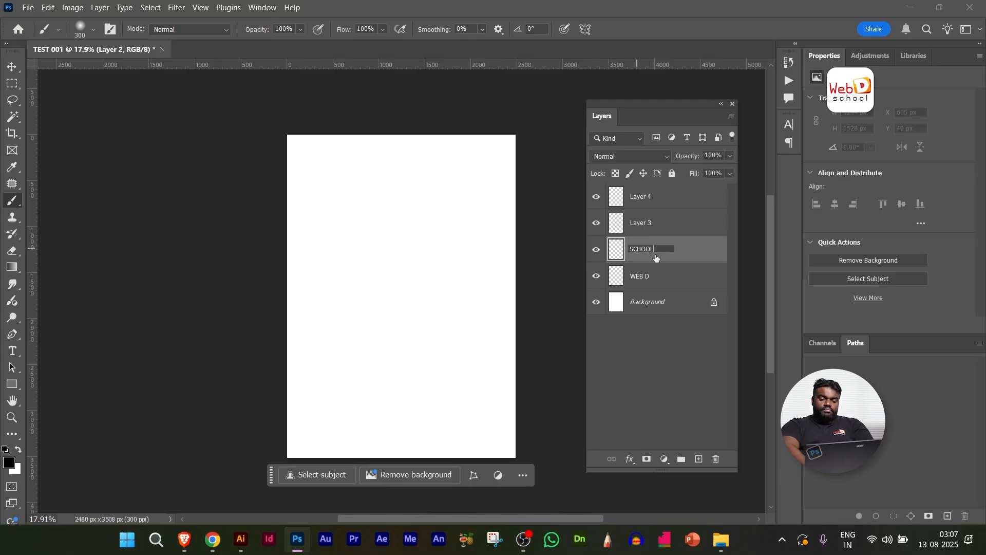
{"action": "left_click", "coordinate": [689, 388]}
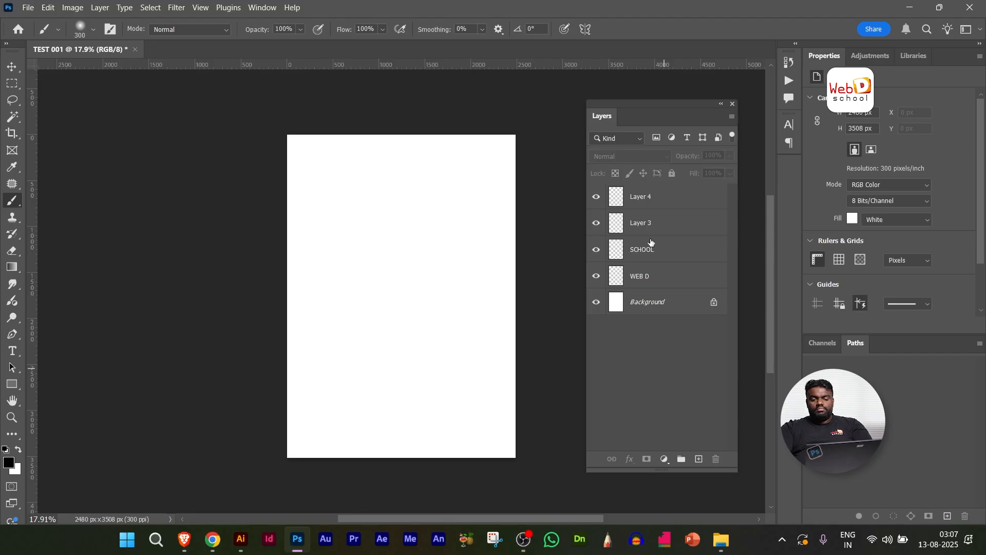
{"action": "double_click", "coordinate": [643, 222]}
{"action": "type", "text": "BEST"}
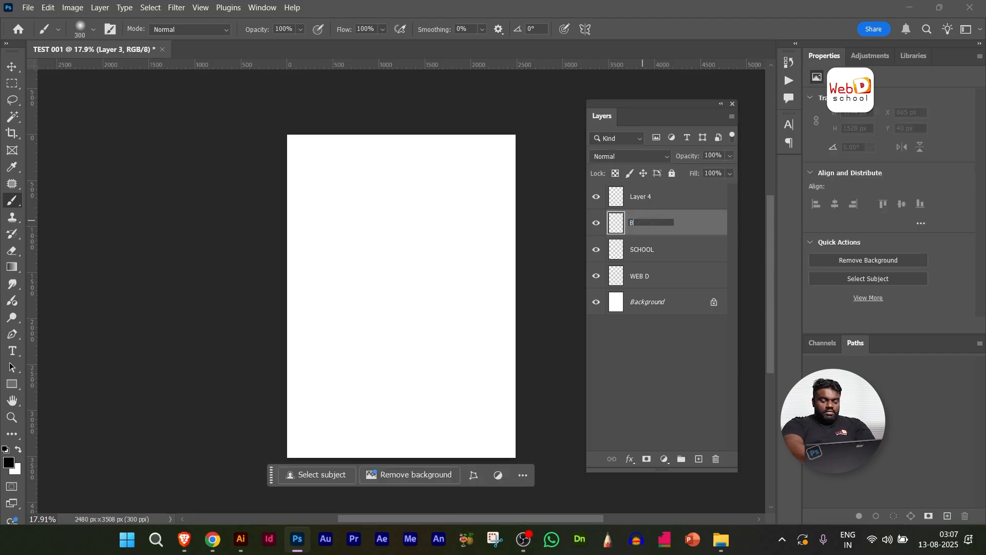
{"action": "double_click", "coordinate": [637, 196]}
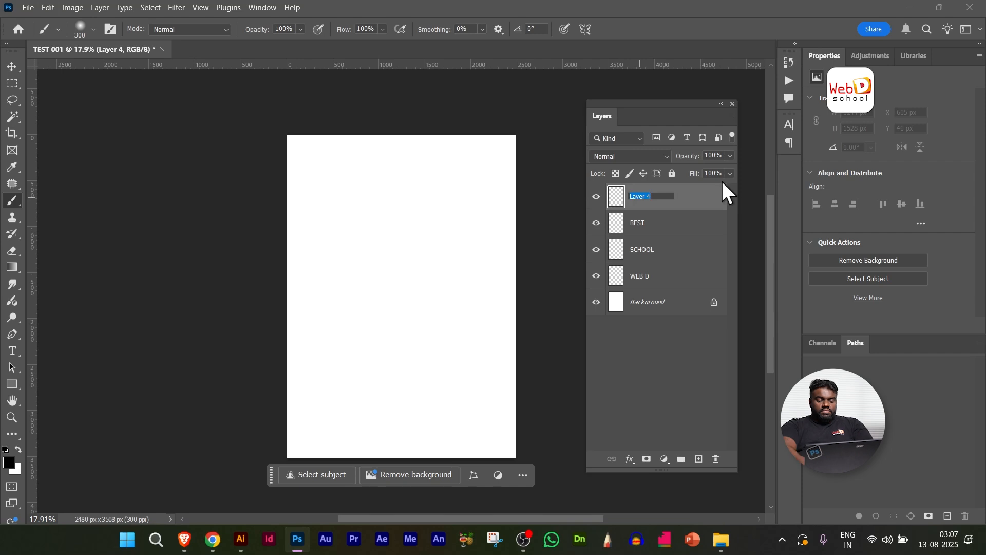
{"action": "type", "text": "INSTITUTE"}
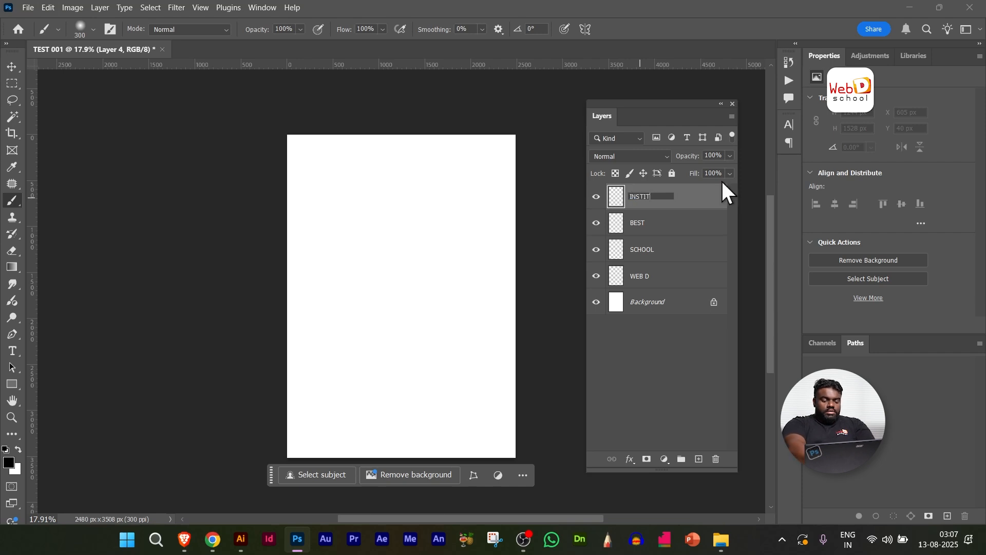
{"action": "left_click", "coordinate": [683, 373]}
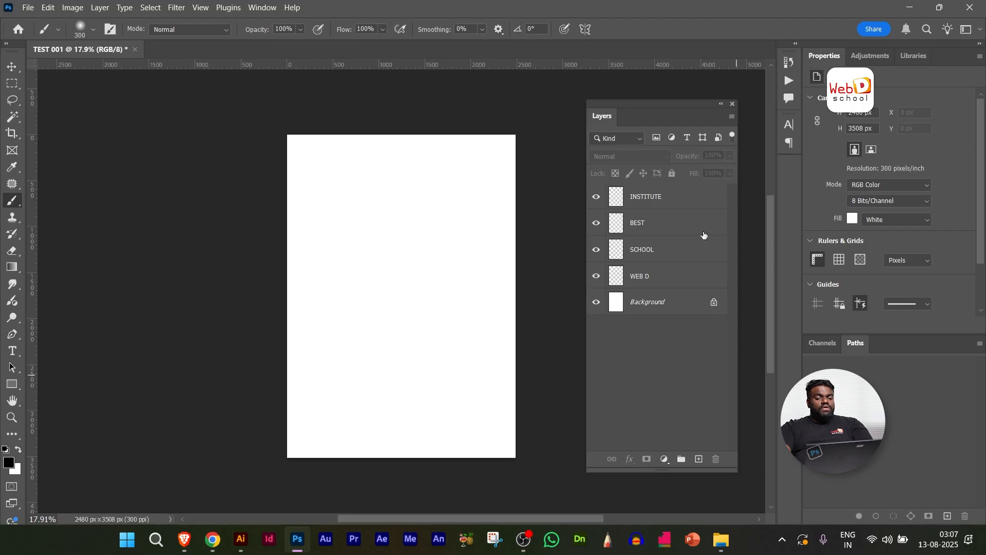
Delete the INSTITUTE, BEST, SCHOOL and WEB D layers, keeping only the Background layer.
{"action": "left_click", "coordinate": [692, 206]}
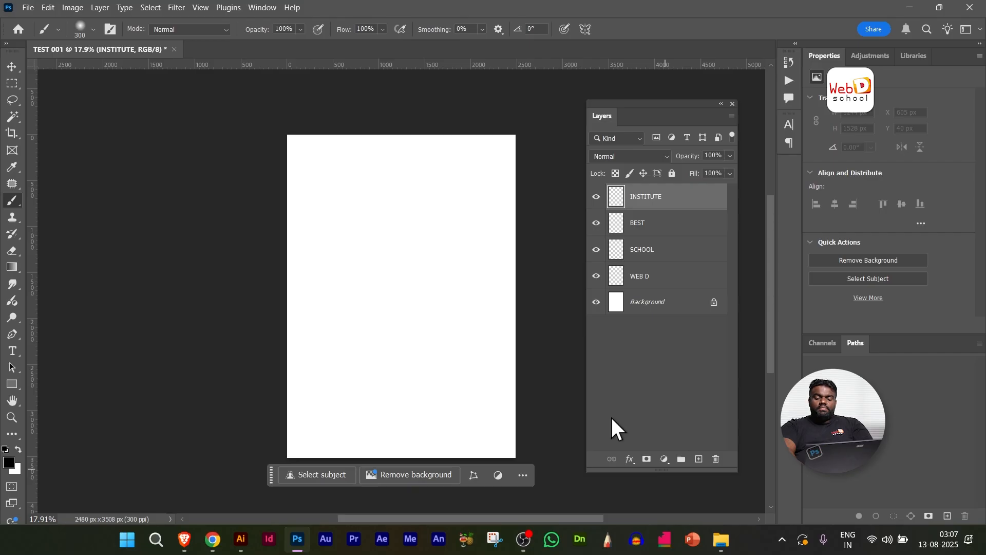
{"action": "key", "text": "Delete"}
{"action": "key", "text": "Delete"}
{"action": "key", "text": "Delete"}
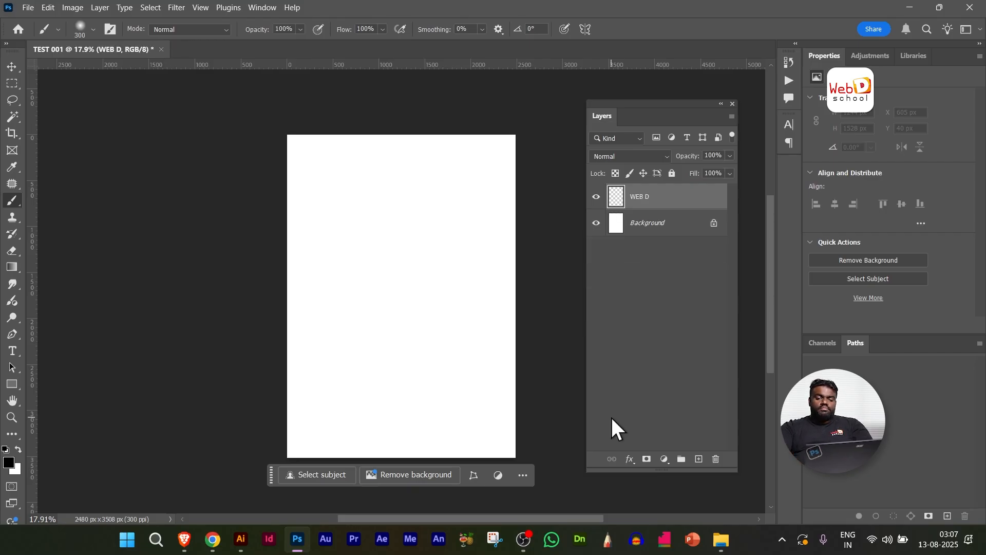
{"action": "key", "text": "Delete"}
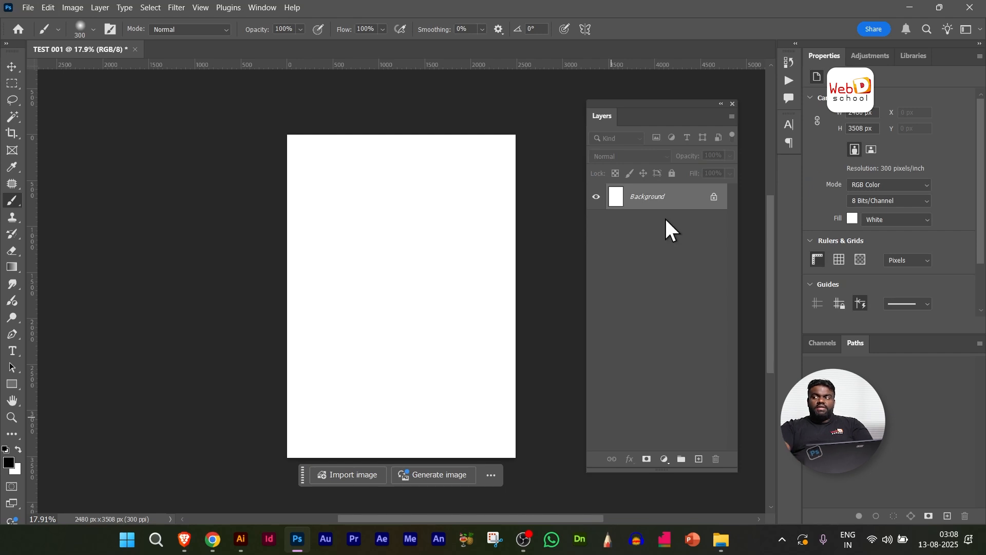
Create two fresh empty layers above the Background layer and select Layer 1.
{"action": "left_click", "coordinate": [699, 460]}
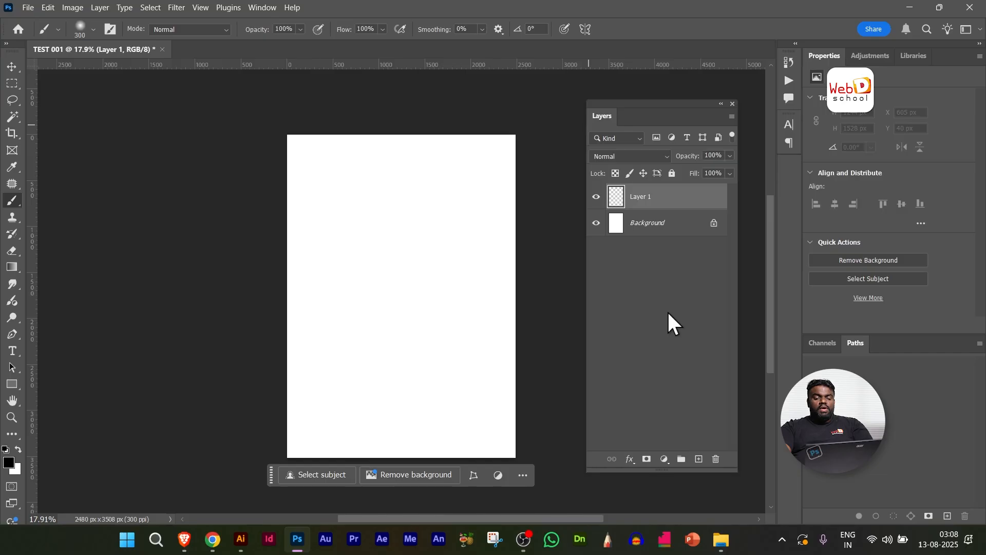
{"action": "left_click", "coordinate": [699, 460]}
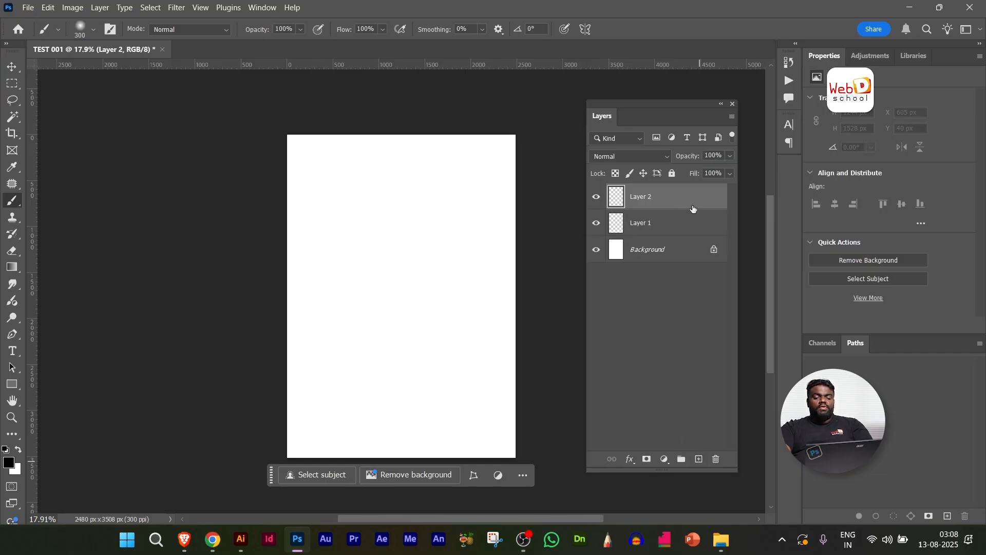
{"action": "left_click", "coordinate": [673, 226]}
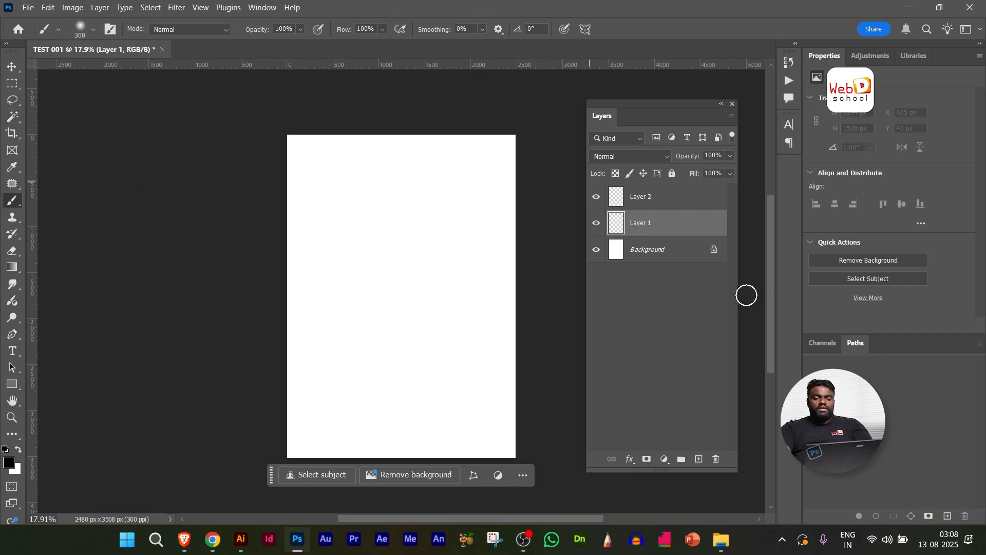
{"action": "left_click", "coordinate": [668, 280]}
Delete Layer 2 and Layer 1 so that only the Background layer is left.
{"action": "left_click", "coordinate": [674, 201]}
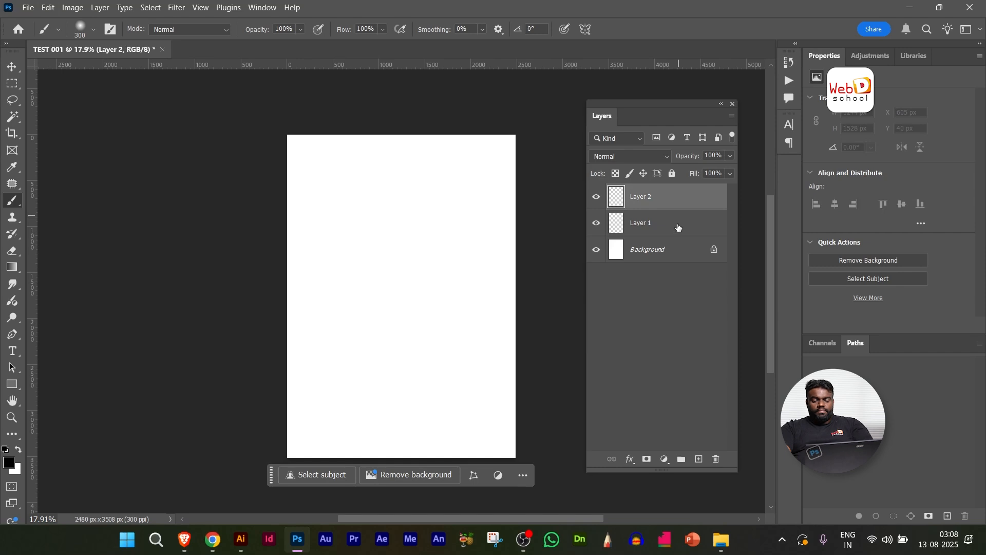
{"action": "key", "text": "Delete"}
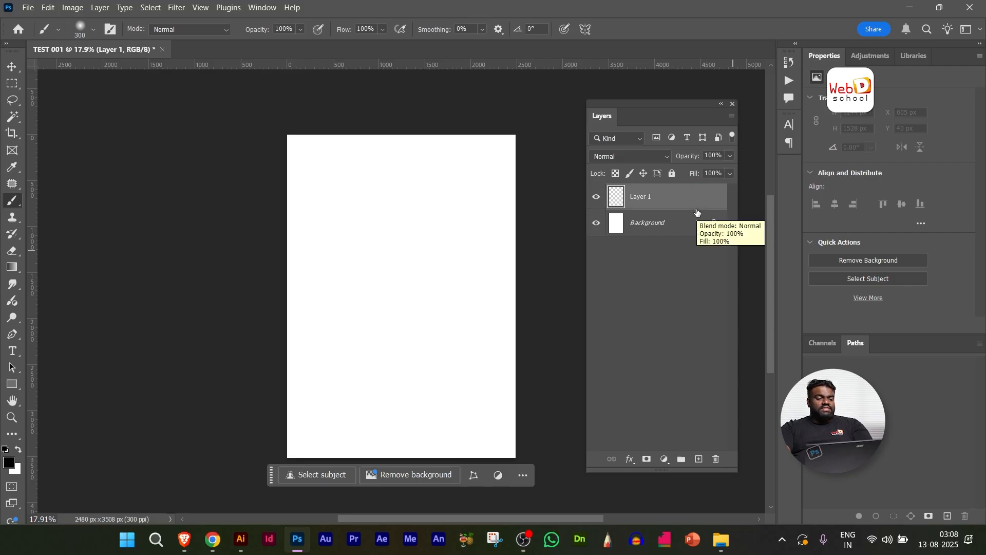
{"action": "key", "text": "Delete"}
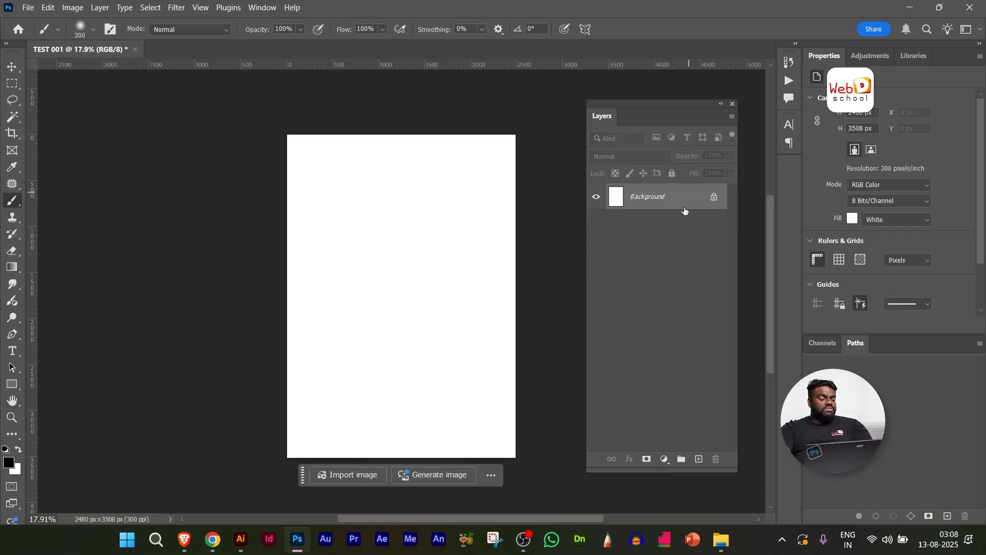
Activate the Move tool and add one new empty layer above the Background layer.
{"action": "left_click", "coordinate": [14, 62]}
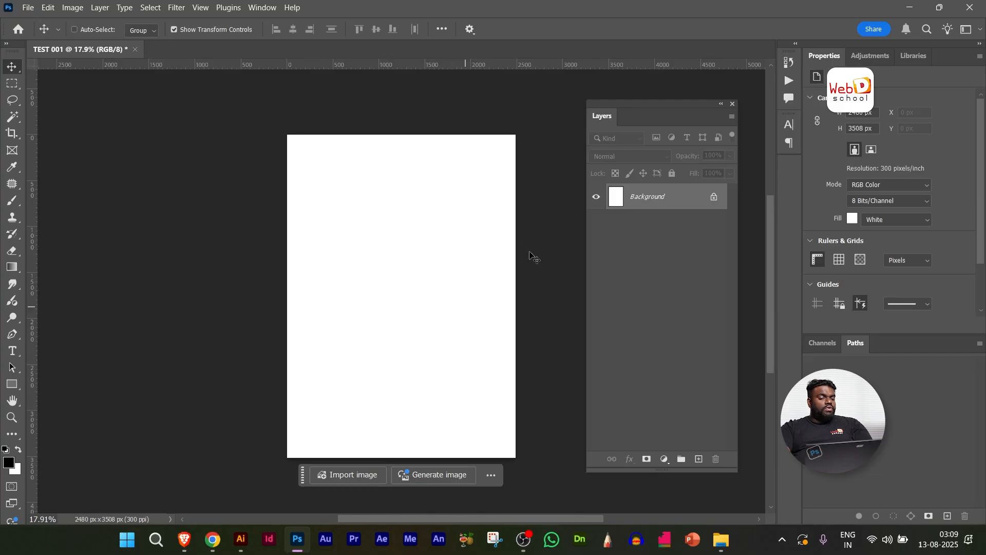
{"action": "left_click", "coordinate": [699, 459]}
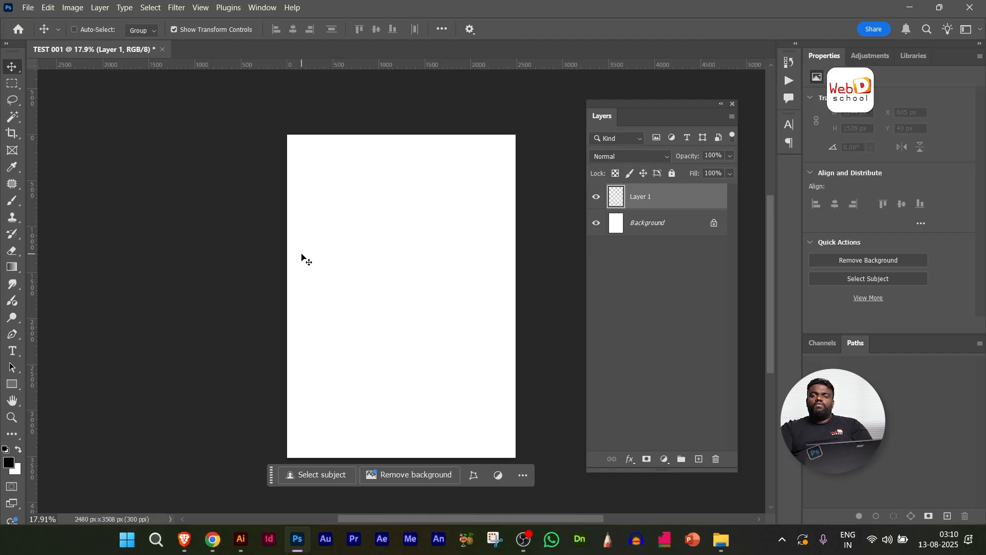
With the Rectangular Marquee tool, draw a selection about 2490 px tall across the middle of the blank page.
{"action": "left_click", "coordinate": [11, 84]}
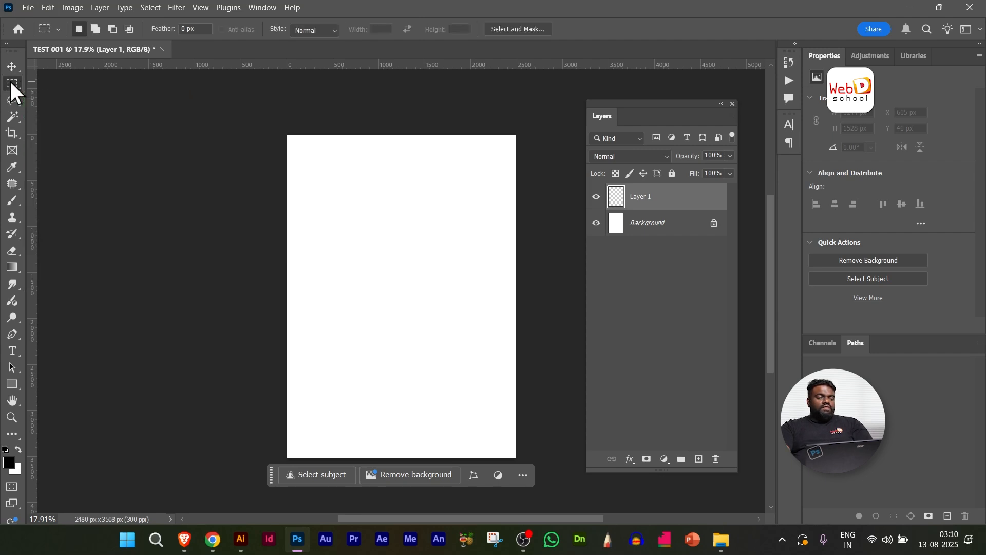
{"action": "right_click", "coordinate": [11, 83]}
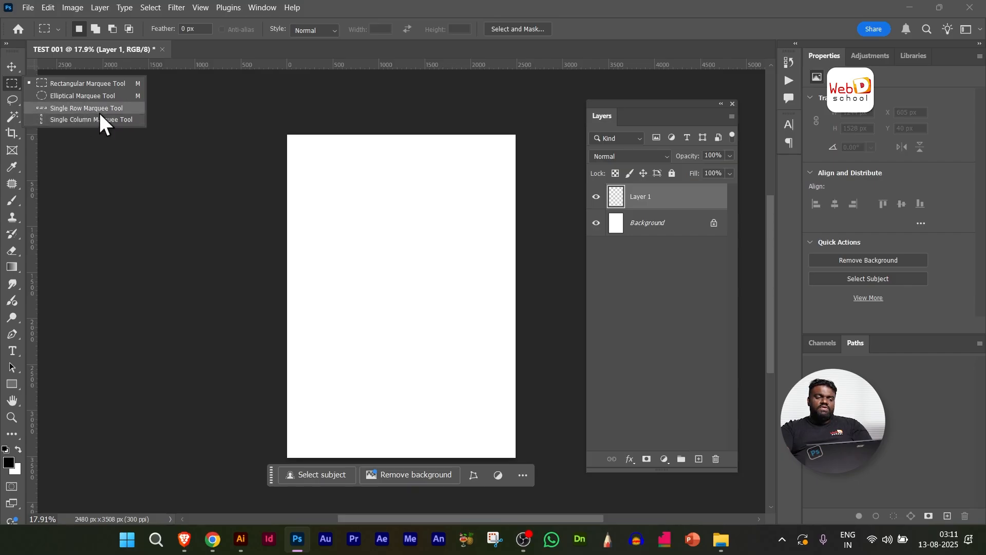
{"action": "left_click", "coordinate": [84, 84]}
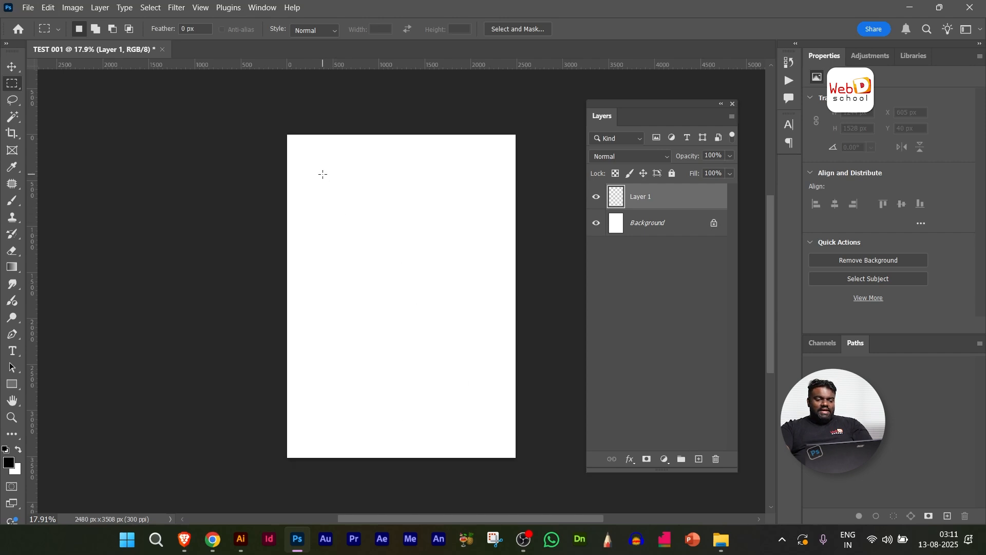
{"action": "left_click_drag", "start_coordinate": [324, 175], "coordinate": [476, 404]}
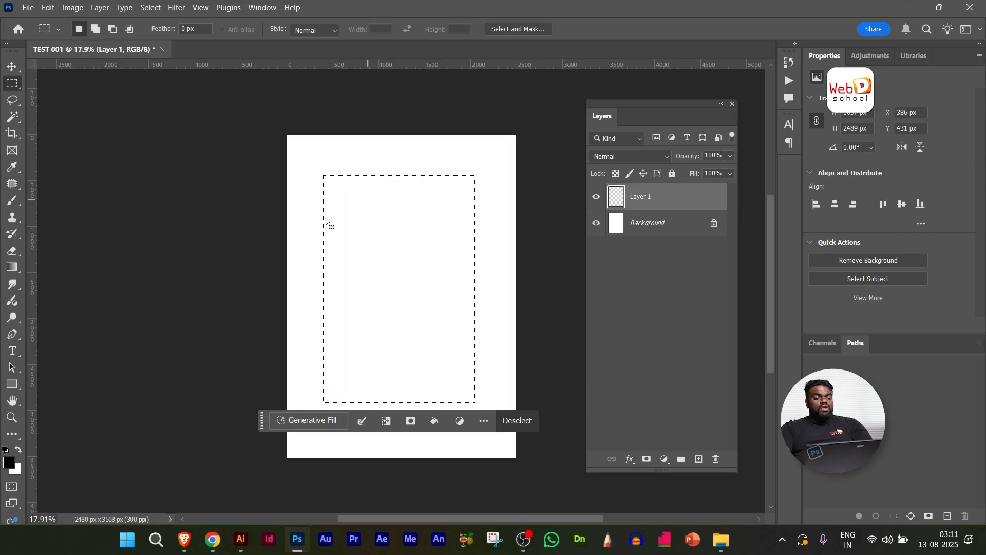
Replace the large selection with a small one about 174 px tall near the page's upper-right corner, and deselect it.
{"action": "left_click", "coordinate": [478, 166]}
{"action": "left_click_drag", "start_coordinate": [479, 163], "coordinate": [497, 147]}
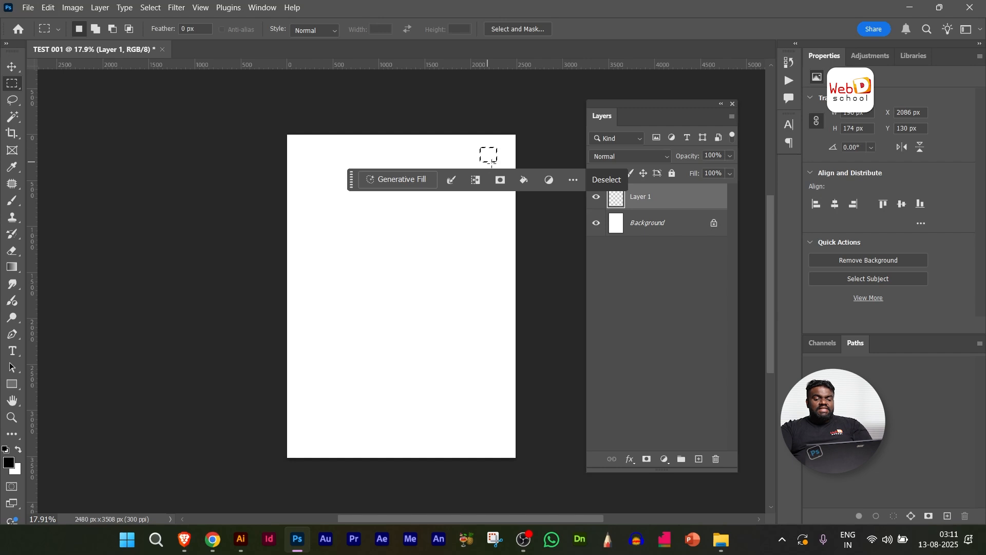
{"action": "left_click", "coordinate": [480, 201]}
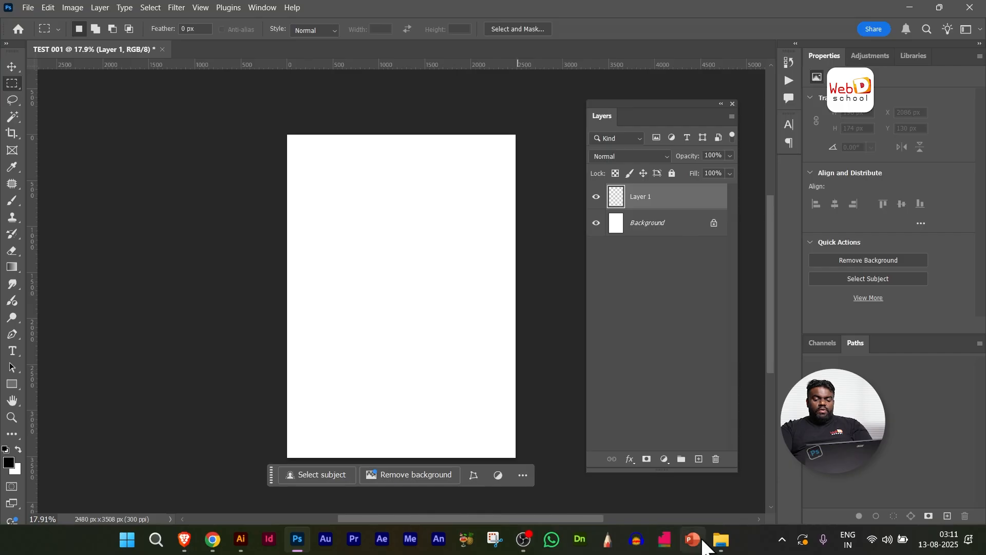
Place the image file d.jpg from File Explorer at full page size in the TEST 001 document.
{"action": "mouse_move", "coordinate": [721, 539]}
{"action": "left_click", "coordinate": [659, 489]}
{"action": "left_click_drag", "start_coordinate": [582, 137], "coordinate": [376, 248]}
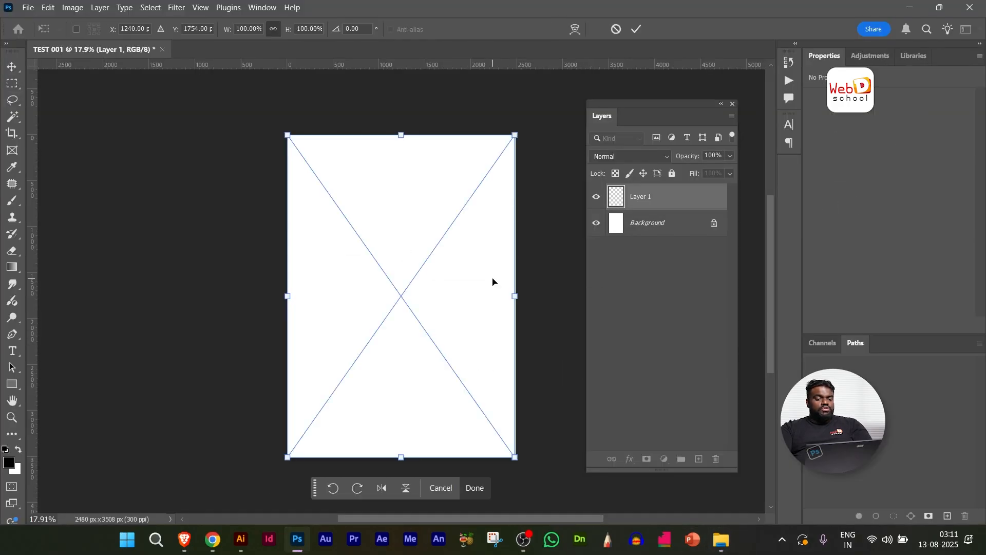
{"action": "key", "text": "Return"}
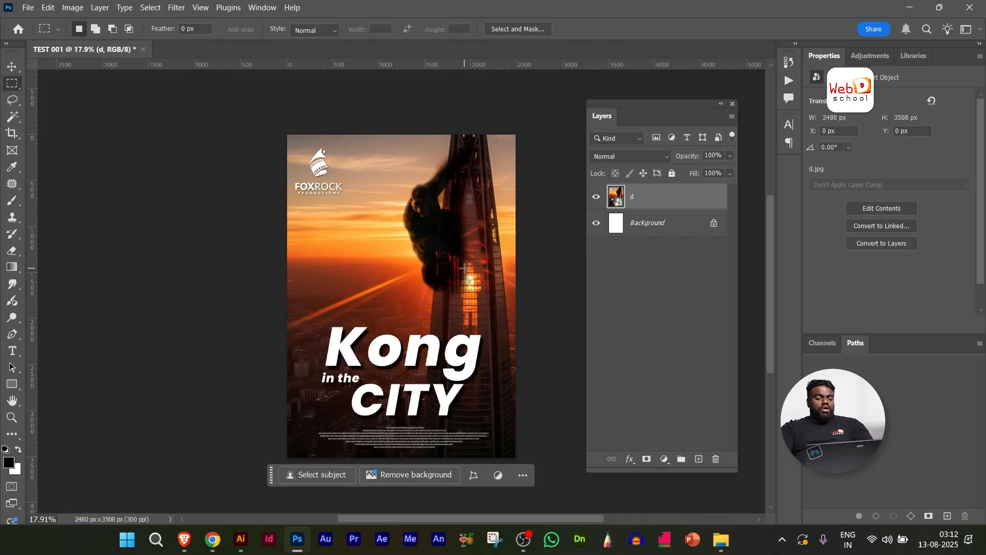
Draw a rectangular marquee about 1360 px tall around the gorilla on the poster and rasterize layer d.
{"action": "scroll", "coordinate": [451, 276], "scroll_direction": "up", "scroll_amount": 6}
{"action": "scroll", "coordinate": [451, 277], "scroll_direction": "down", "scroll_amount": 2}
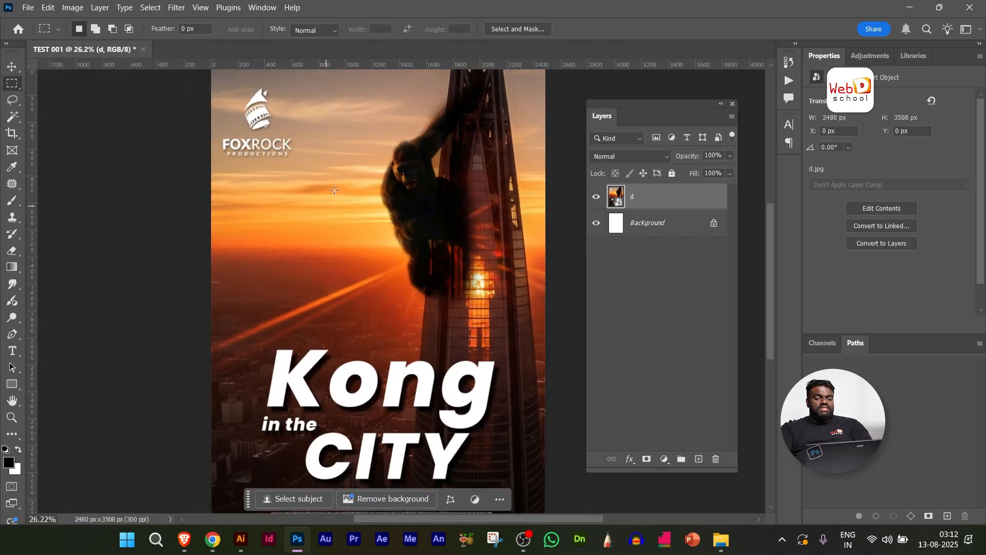
{"action": "left_click_drag", "start_coordinate": [322, 135], "coordinate": [446, 315]}
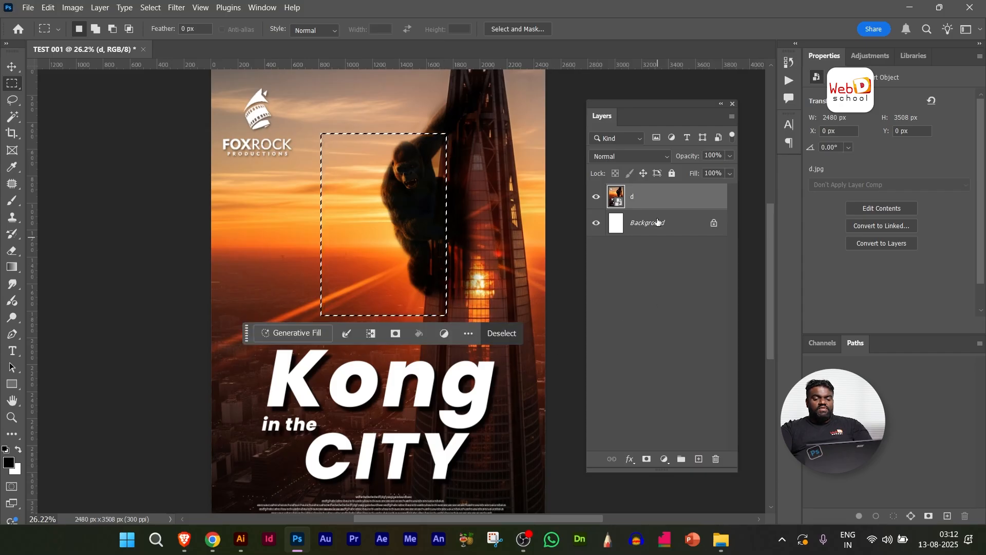
{"action": "right_click", "coordinate": [688, 195]}
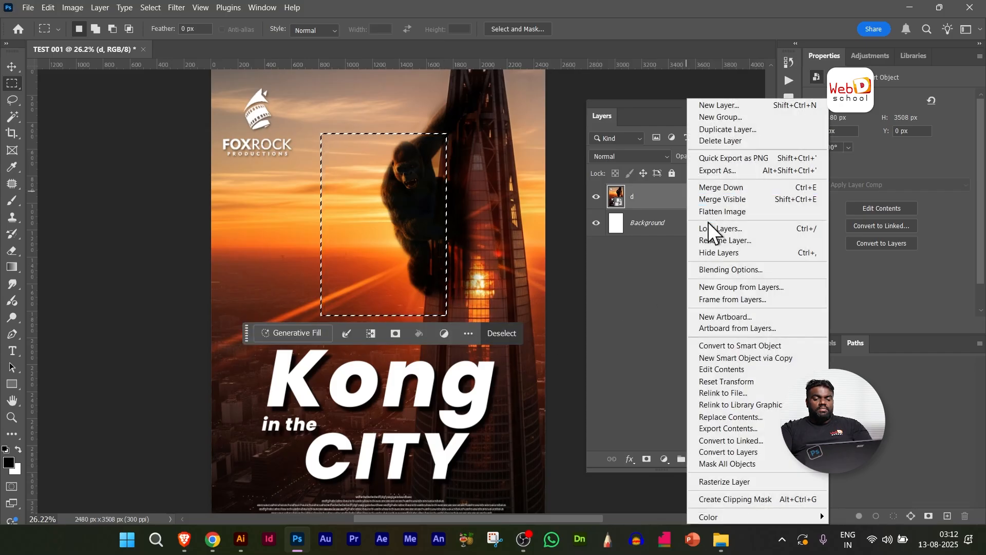
{"action": "left_click", "coordinate": [724, 480]}
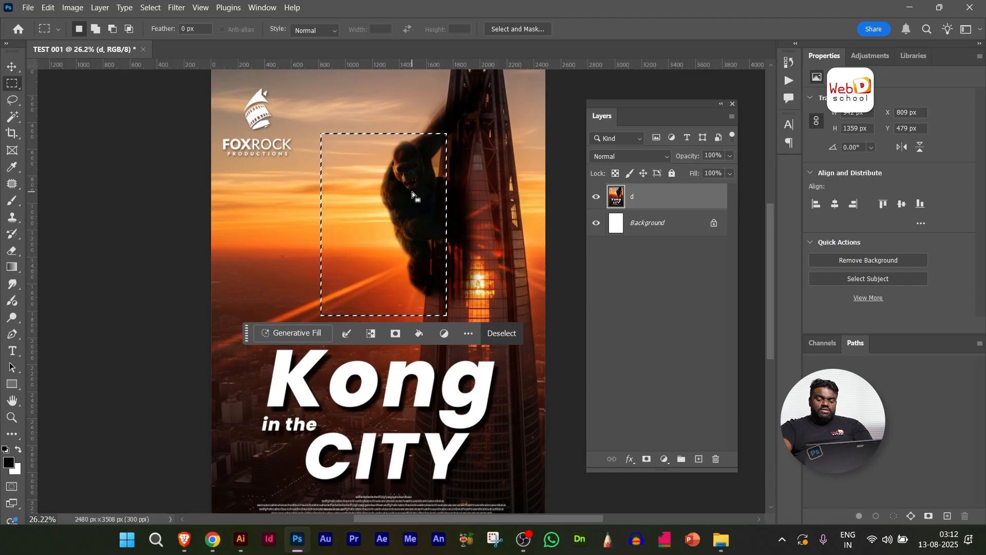
Delete the selected gorilla area from layer d and undo the deletion.
{"action": "key", "text": "Delete"}
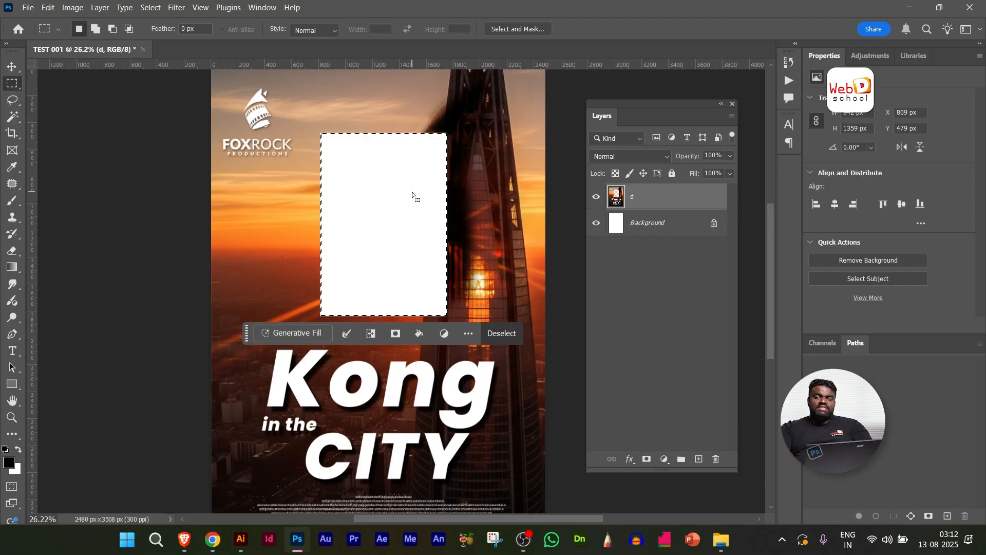
{"action": "key", "text": "ctrl+z"}
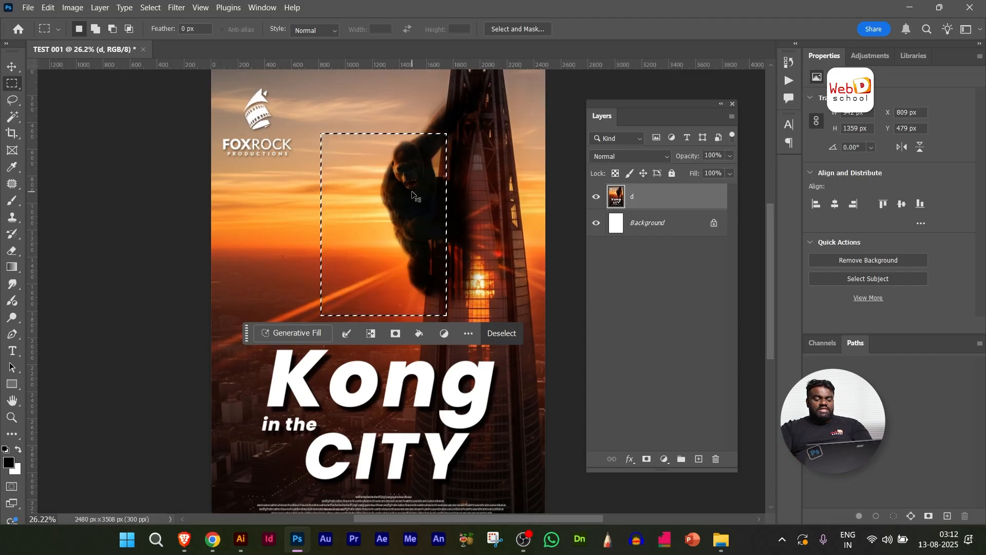
Clear the selection, delete the entire layer d, and undo the deletion.
{"action": "key", "text": "ctrl+d"}
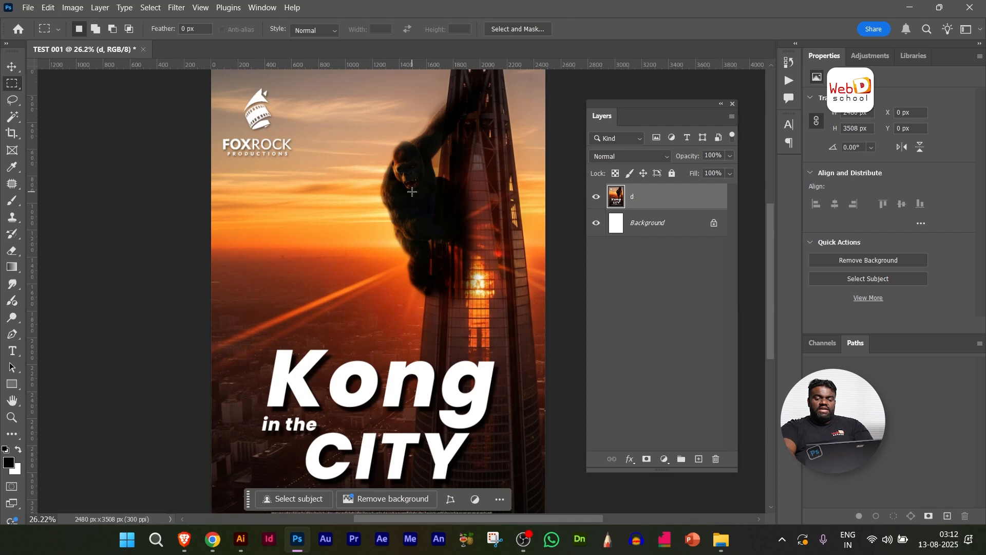
{"action": "key", "text": "Delete"}
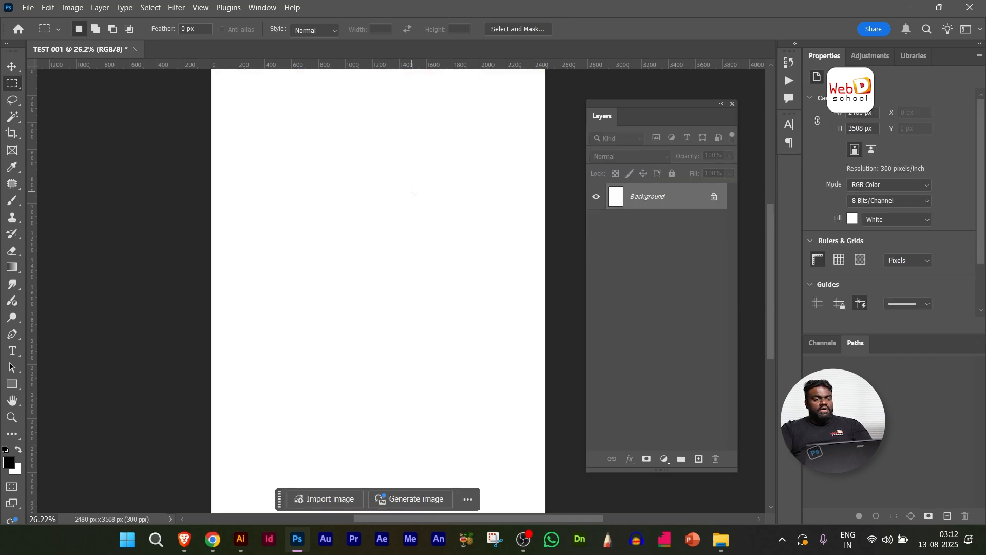
{"action": "key", "text": "ctrl+z"}
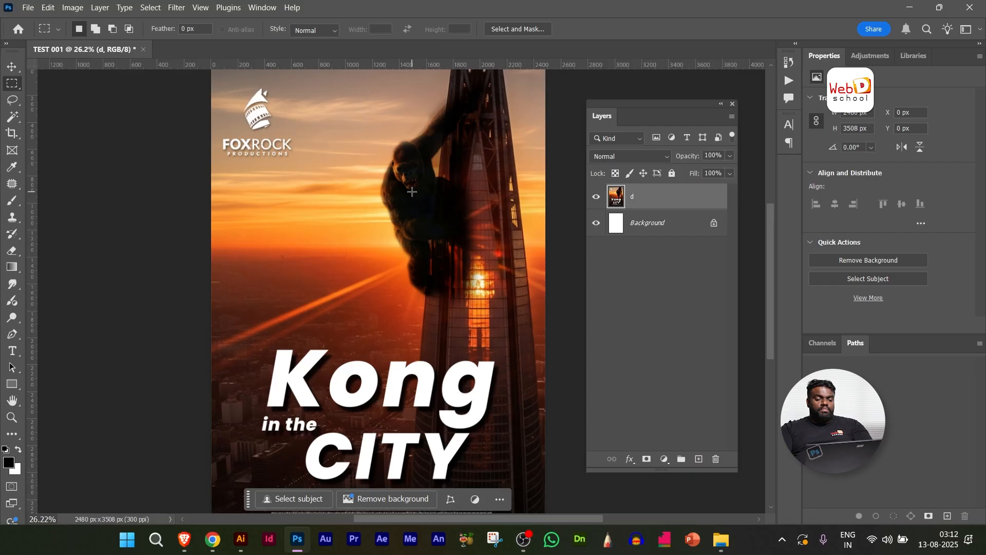
Draw a square marquee about 1074 px wide over the gorilla's lower body, replacing a first trial selection.
{"action": "right_click", "coordinate": [12, 86]}
{"action": "left_click", "coordinate": [60, 84]}
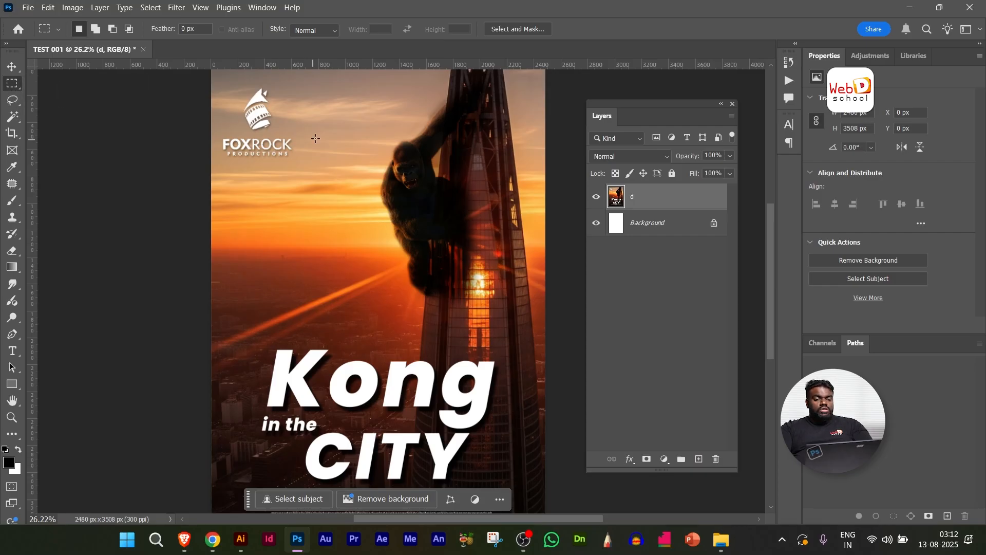
{"action": "left_click_drag", "start_coordinate": [315, 139], "coordinate": [439, 261]}
{"action": "key", "text": "ctrl+d"}
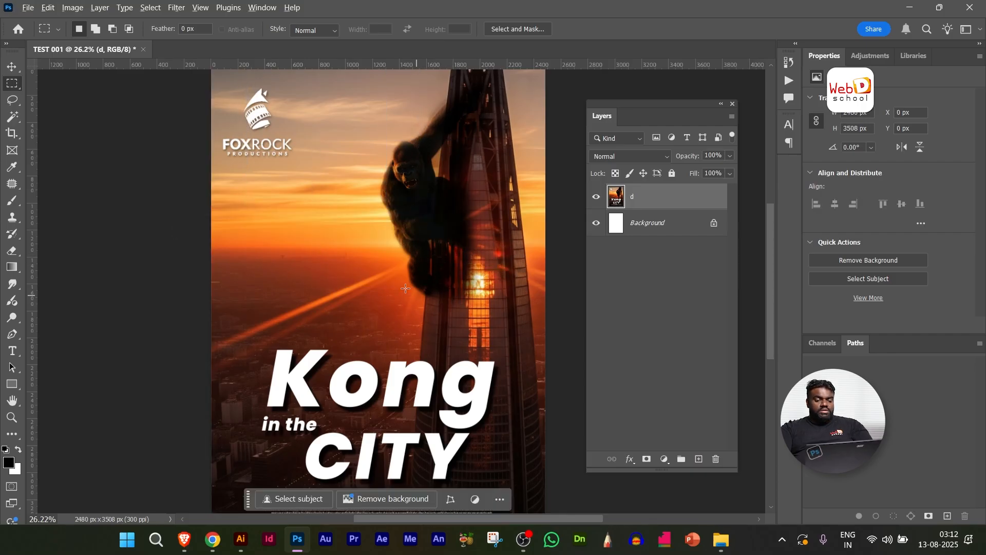
{"action": "left_click_drag", "start_coordinate": [406, 289], "coordinate": [458, 357]}
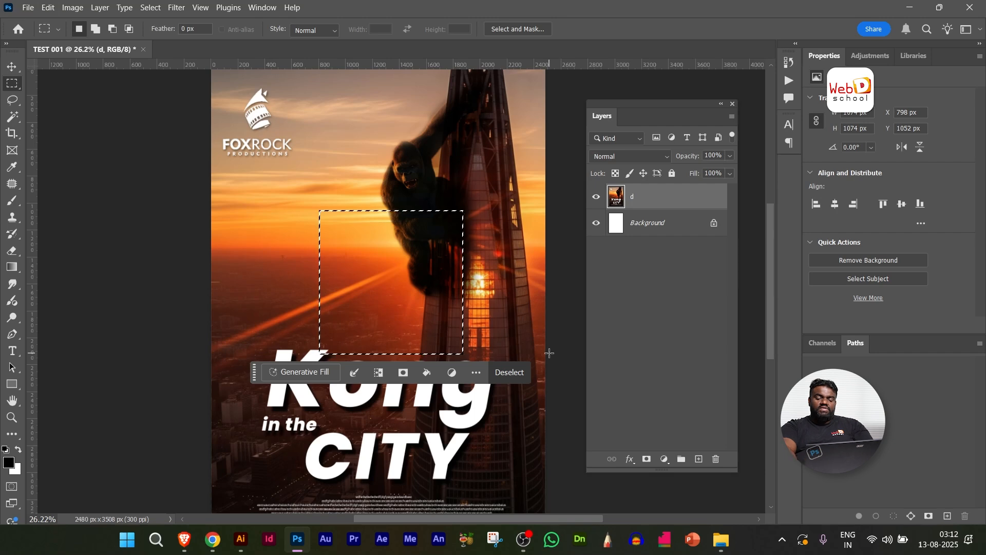
Try deleting the square selection's content, and preview a brightening Curves adjustment with input 59 and output 114.
{"action": "key", "text": "Delete"}
{"action": "key", "text": "ctrl+z"}
{"action": "key", "text": "ctrl+m"}
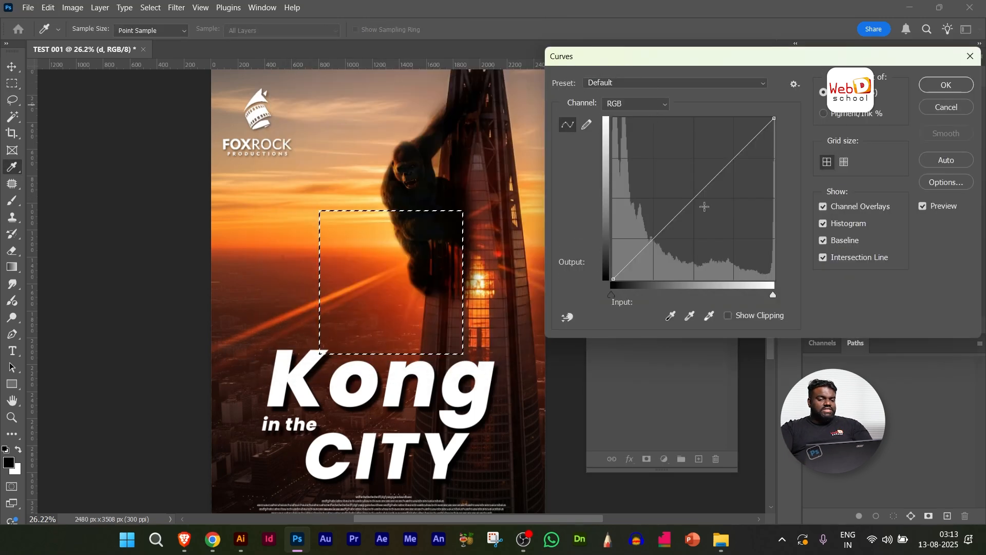
{"action": "left_click", "coordinate": [700, 200]}
{"action": "left_click_drag", "start_coordinate": [700, 200], "coordinate": [651, 207]}
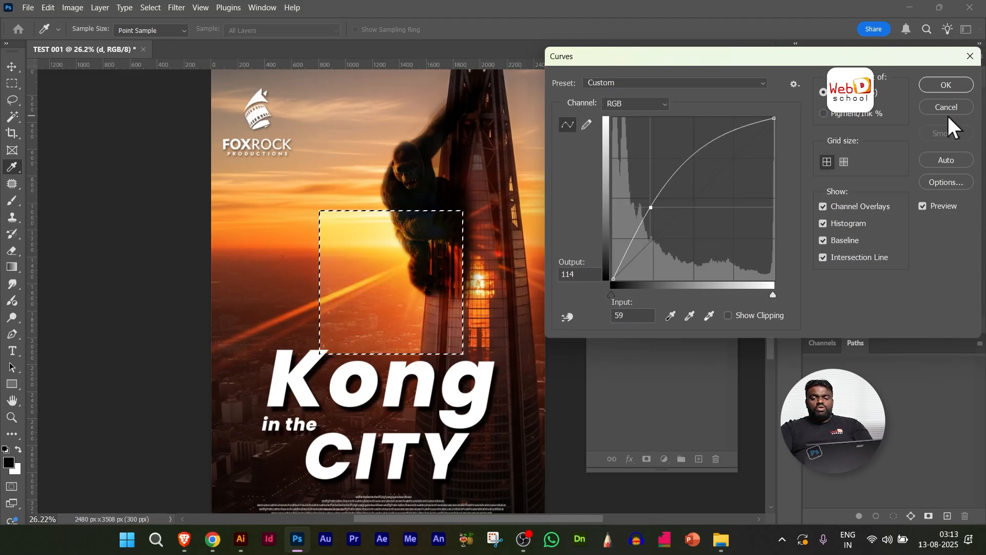
{"action": "left_click", "coordinate": [951, 106]}
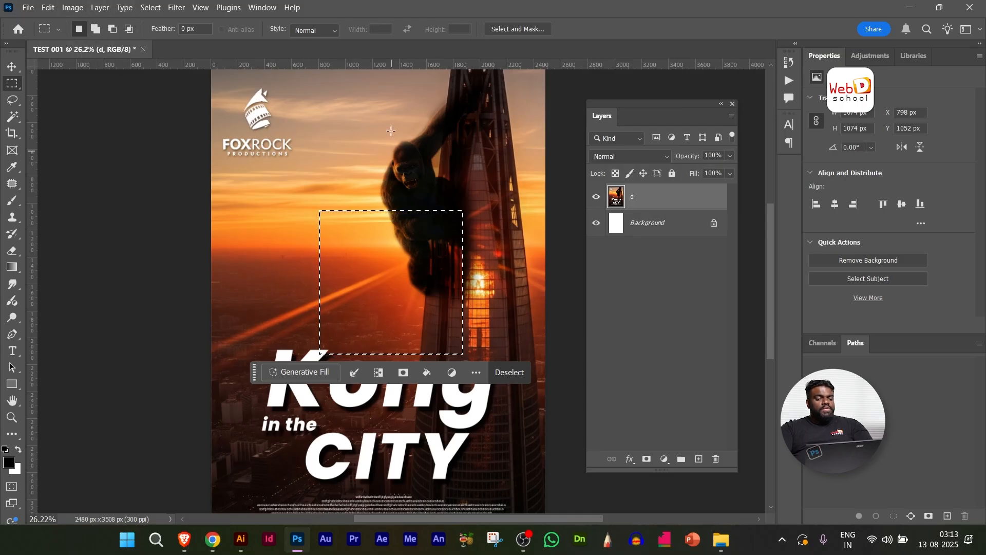
Try new marquees about 519 px and 714 px tall near the gorilla's raised arm, undoing each one.
{"action": "left_click_drag", "start_coordinate": [367, 93], "coordinate": [426, 160]}
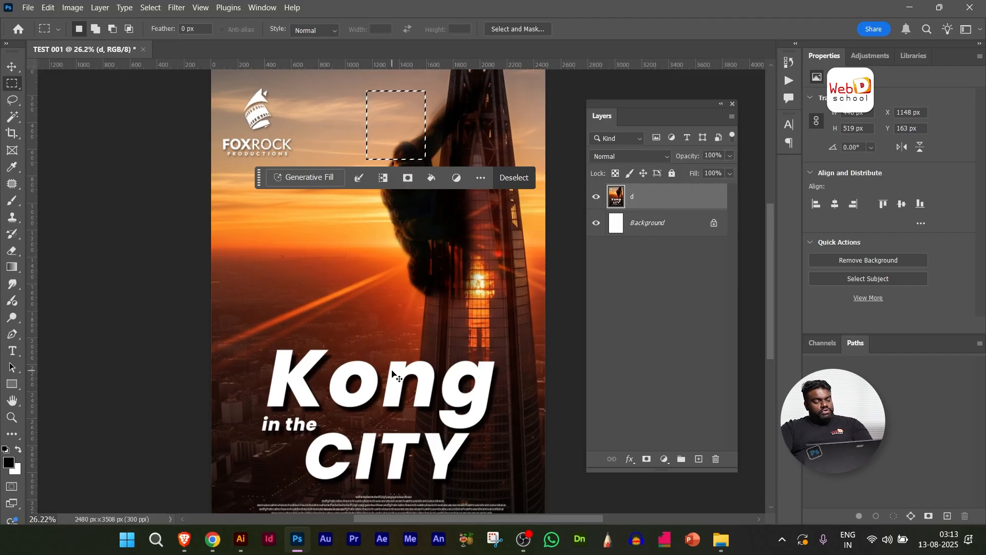
{"action": "key", "text": "ctrl+z"}
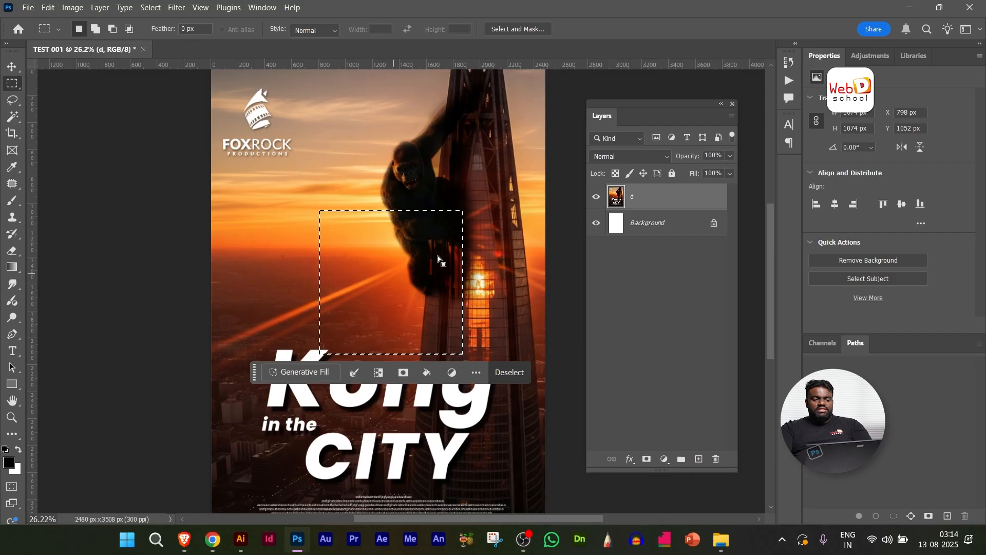
{"action": "left_click_drag", "start_coordinate": [383, 102], "coordinate": [486, 196]}
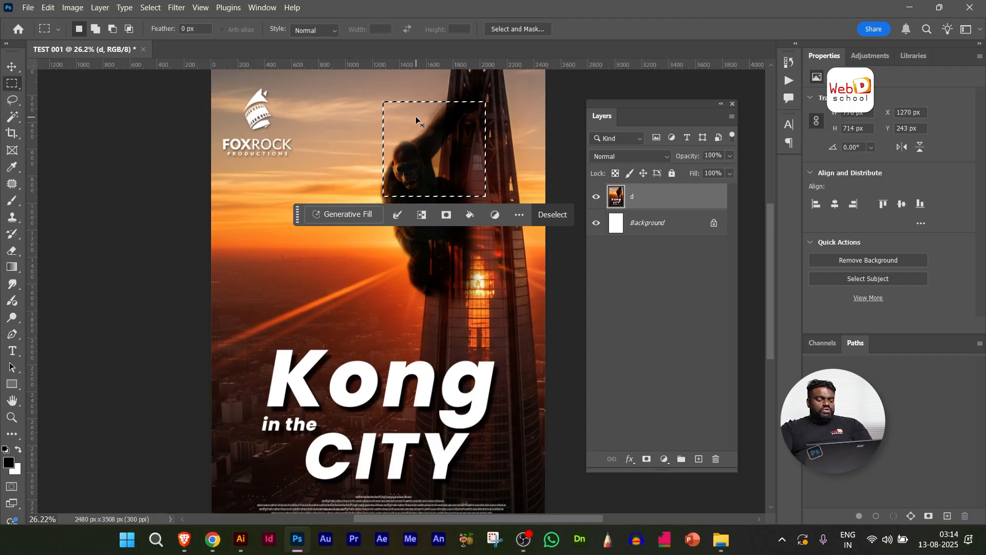
{"action": "key", "text": "ctrl+z"}
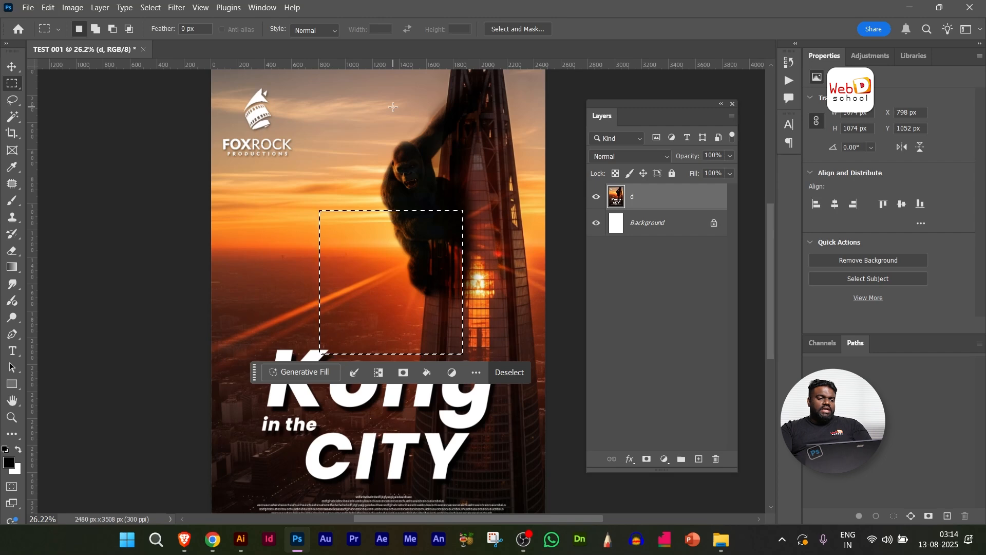
Add four rectangles to the square selection: around the gorilla's head, below the logo, beside the title and on the tower.
{"action": "left_click", "coordinate": [96, 29]}
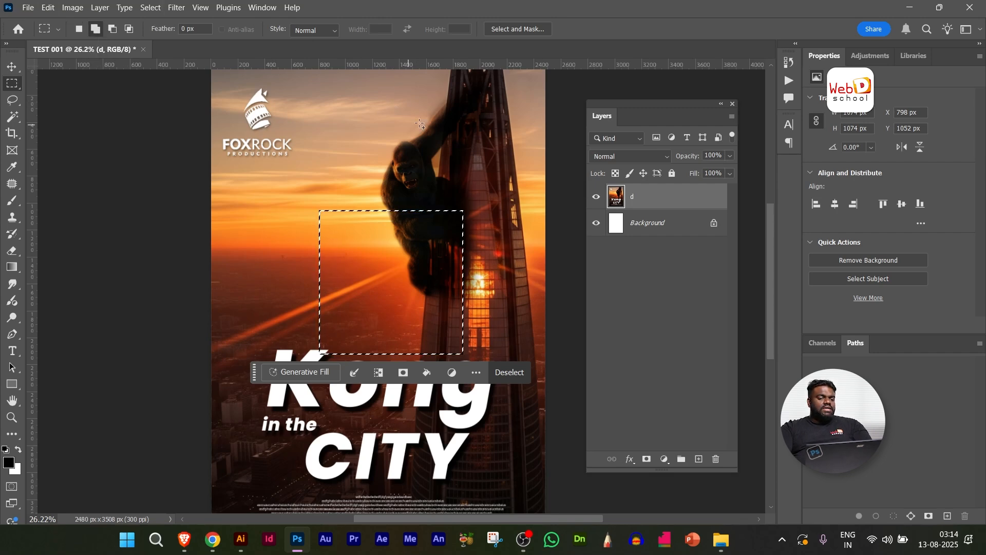
{"action": "left_click_drag", "start_coordinate": [379, 88], "coordinate": [503, 184]}
{"action": "left_click_drag", "start_coordinate": [231, 156], "coordinate": [312, 245]}
{"action": "left_click_drag", "start_coordinate": [237, 297], "coordinate": [309, 406]}
{"action": "left_click_drag", "start_coordinate": [539, 234], "coordinate": [483, 447]}
Preview a darkening Curves adjustment with input 127 and output 96 on the five selected areas, and try deleting their content.
{"action": "key", "text": "ctrl+m"}
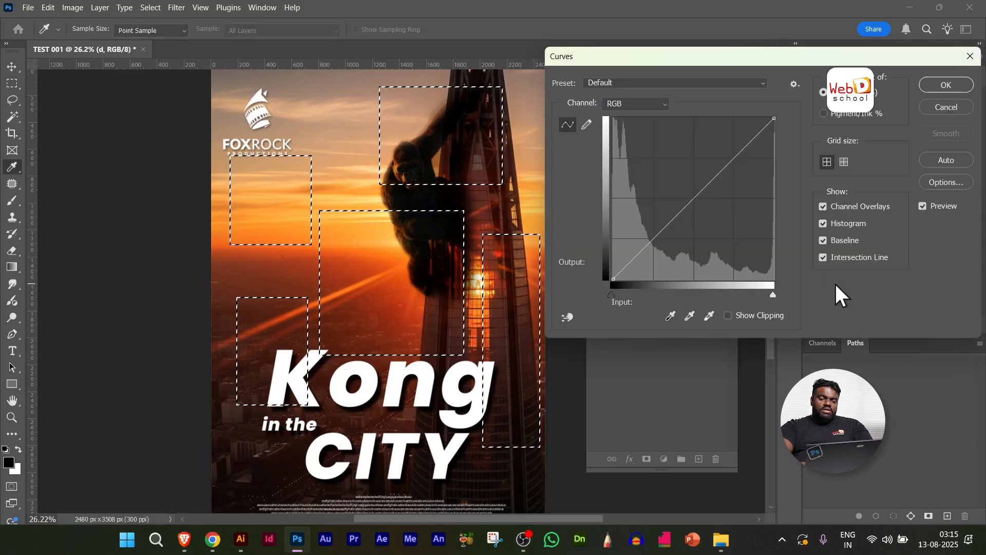
{"action": "left_click_drag", "start_coordinate": [704, 189], "coordinate": [694, 220]}
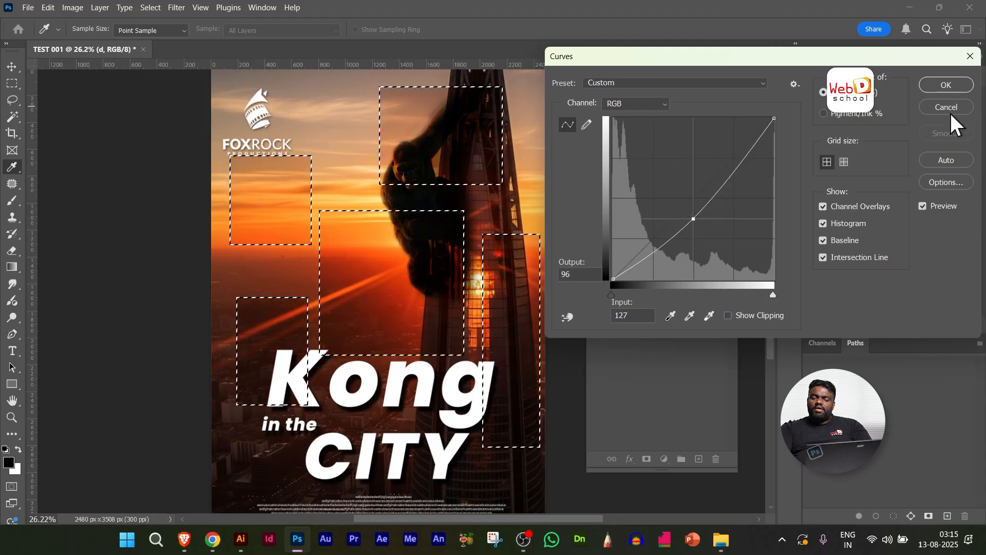
{"action": "left_click", "coordinate": [946, 107]}
{"action": "key", "text": "Delete"}
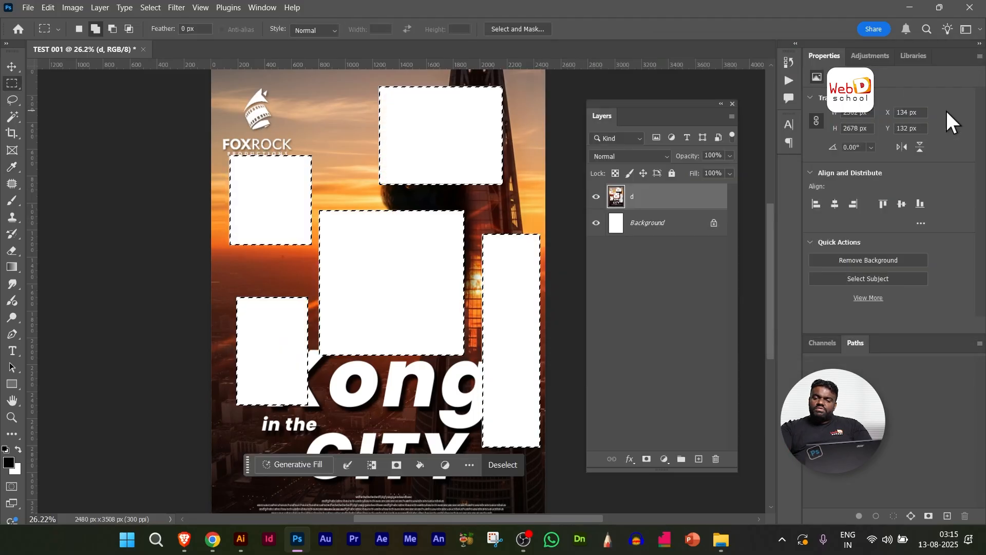
{"action": "key", "text": "ctrl+z"}
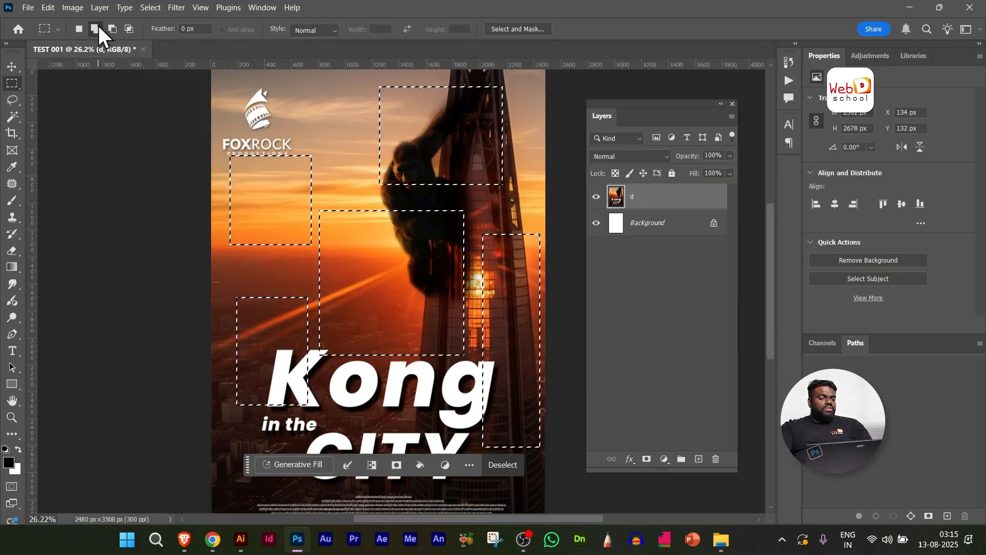
Merge the upper selections with an overlapping rectangle, and subtract five rectangles from the selection's upper, central and lower-left areas.
{"action": "left_click_drag", "start_coordinate": [283, 118], "coordinate": [441, 286]}
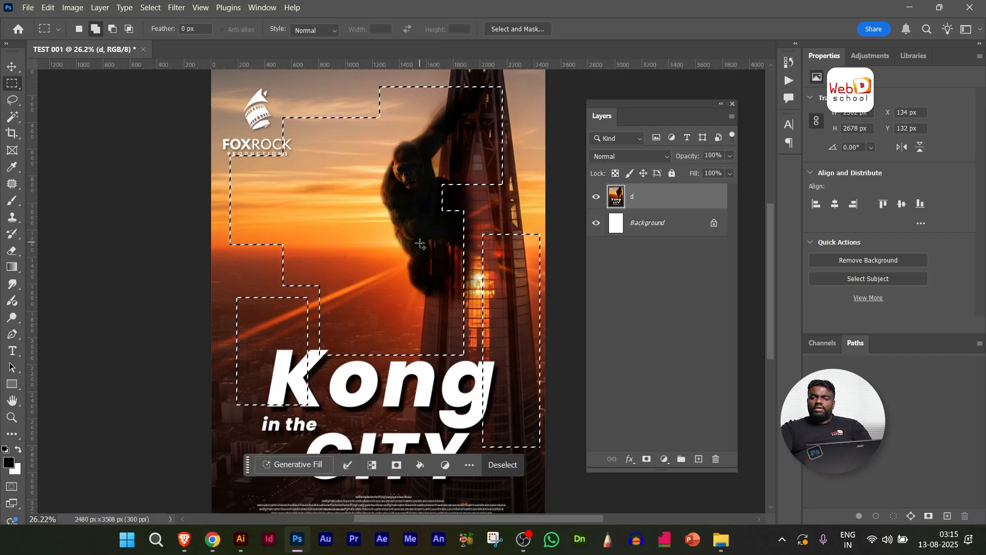
{"action": "left_click", "coordinate": [110, 31]}
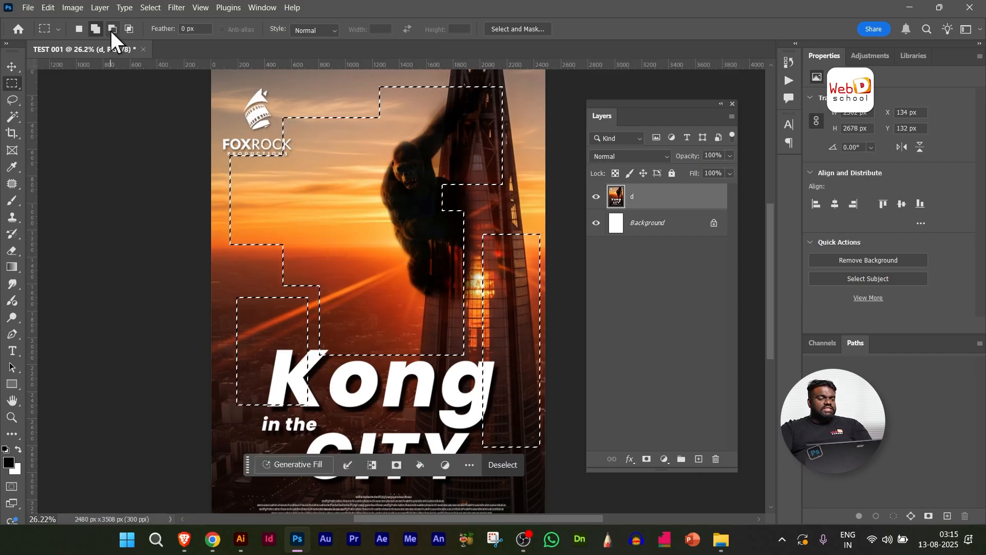
{"action": "left_click_drag", "start_coordinate": [211, 84], "coordinate": [445, 281]}
{"action": "left_click_drag", "start_coordinate": [565, 116], "coordinate": [367, 147]}
{"action": "left_click_drag", "start_coordinate": [530, 77], "coordinate": [369, 191]}
{"action": "left_click_drag", "start_coordinate": [347, 223], "coordinate": [404, 313]}
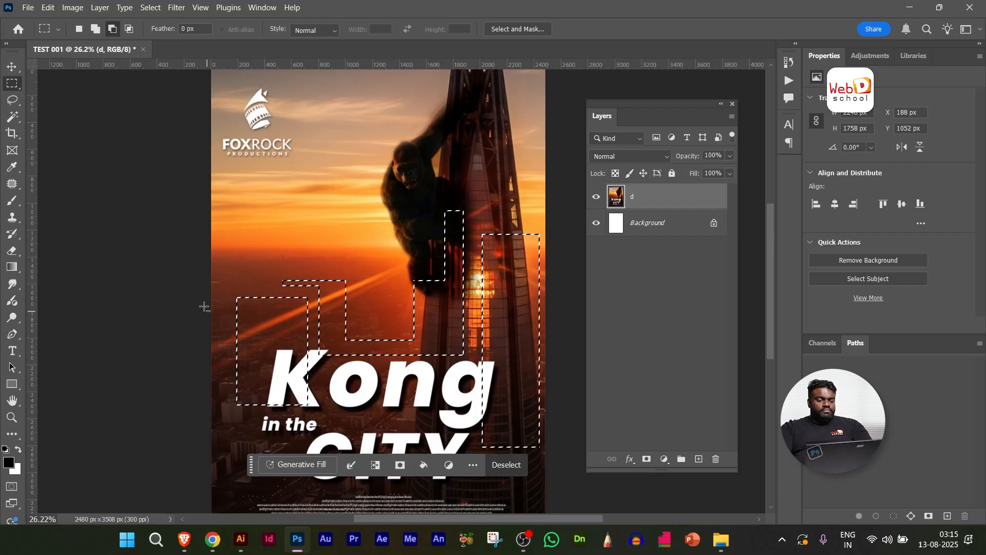
{"action": "left_click_drag", "start_coordinate": [216, 291], "coordinate": [320, 432]}
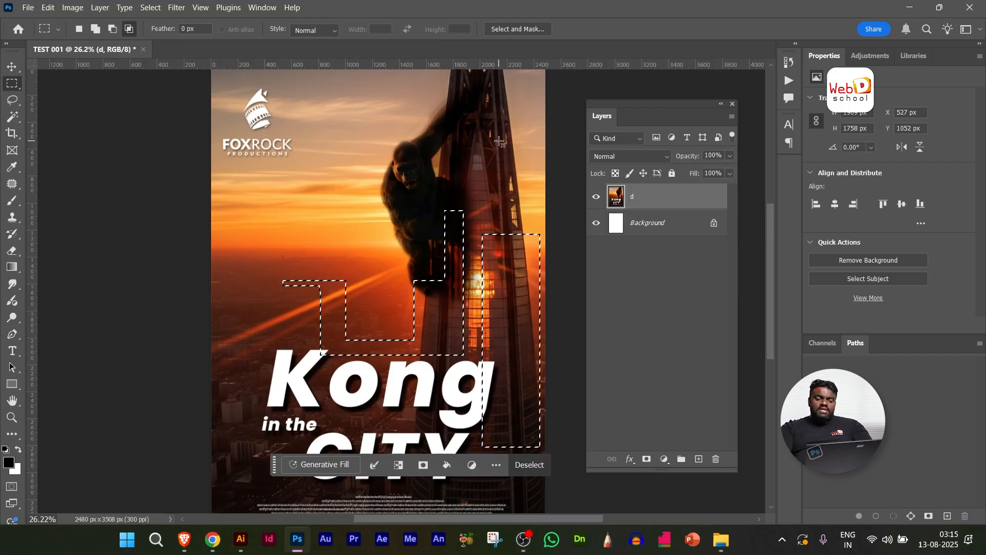
Intersect the selection with a rectangle over the tower to keep an area about 322 px tall, and deselect it.
{"action": "left_click_drag", "start_coordinate": [493, 131], "coordinate": [557, 279]}
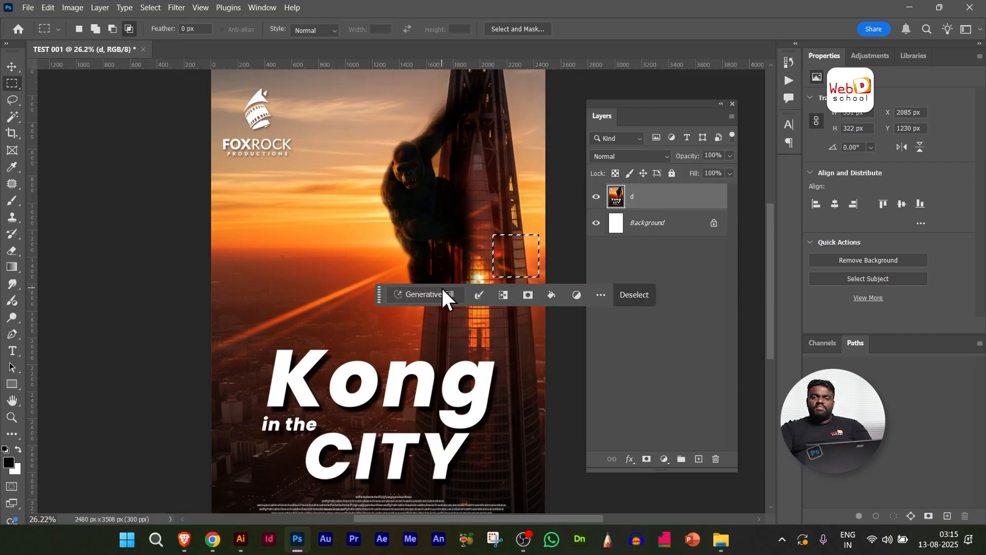
{"action": "key", "text": "ctrl+d"}
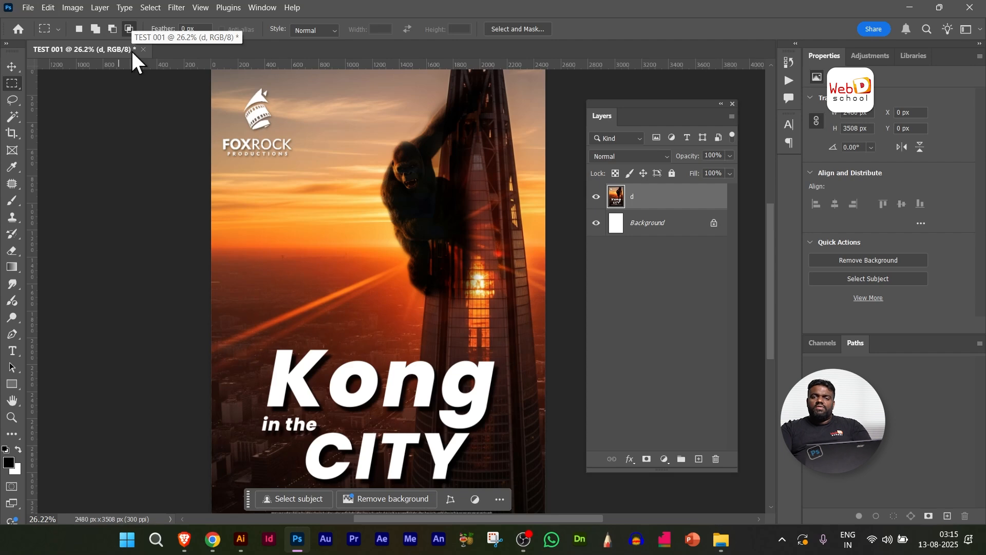
Draw an elliptical marquee about 2353 px tall across the gorilla and title, and deselect it.
{"action": "right_click", "coordinate": [19, 83]}
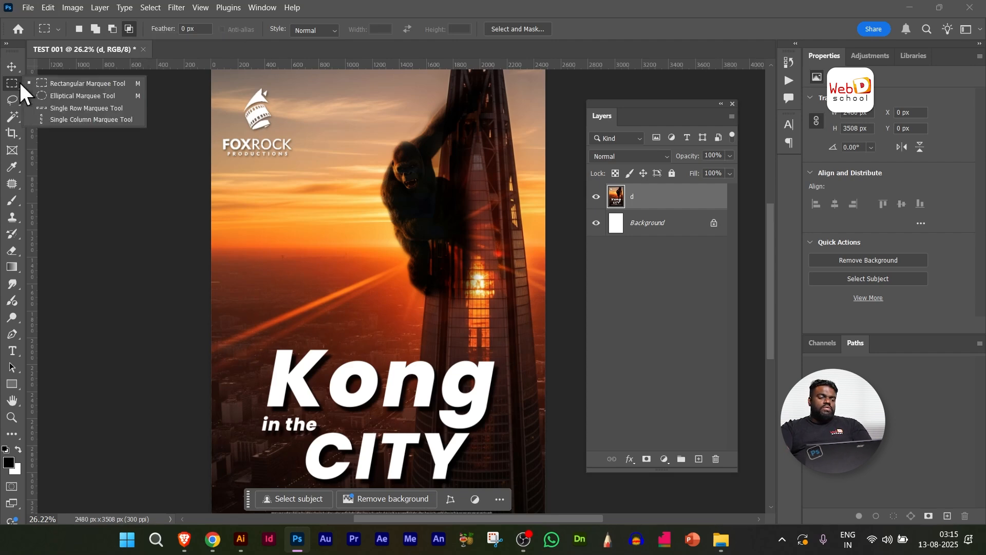
{"action": "left_click", "coordinate": [72, 95]}
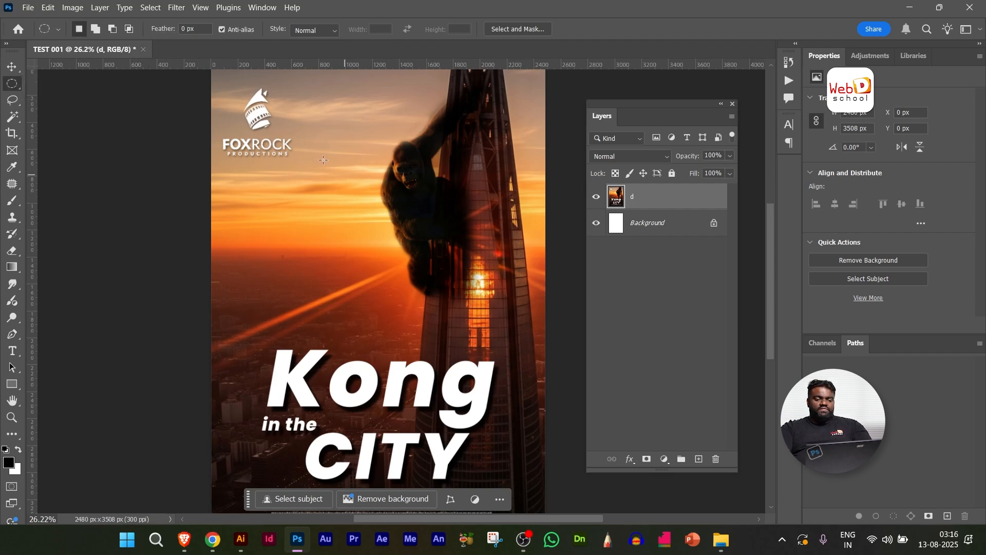
{"action": "left_click_drag", "start_coordinate": [294, 122], "coordinate": [460, 438]}
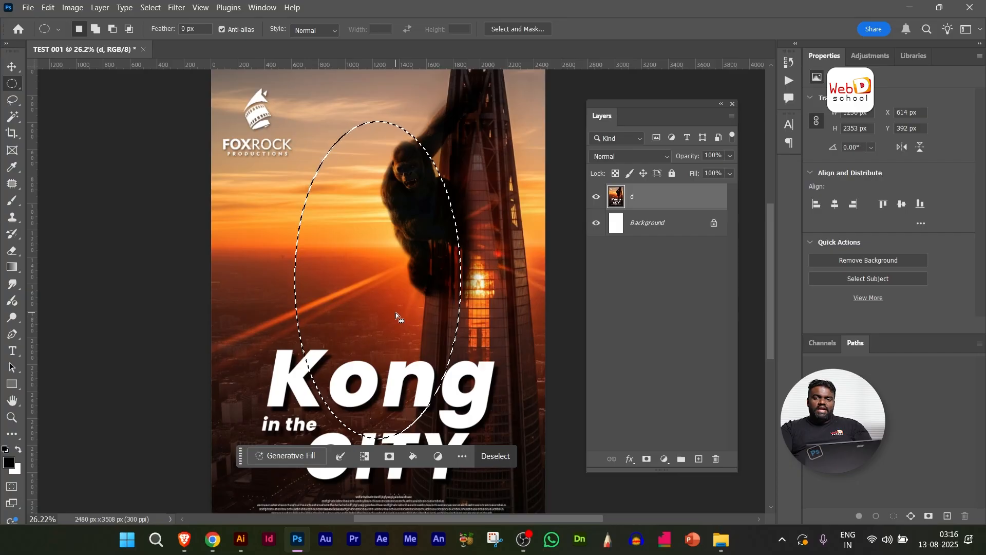
{"action": "key", "text": "ctrl+d"}
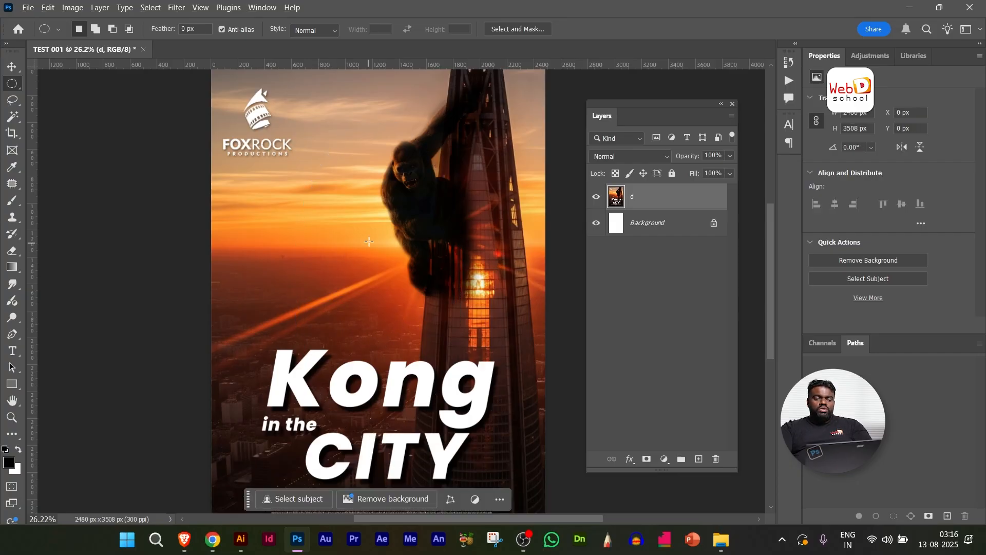
Draw a circular marquee about 976 px across over the gorilla, and replace it with one about 1341 px across.
{"action": "left_click_drag", "start_coordinate": [369, 241], "coordinate": [435, 374]}
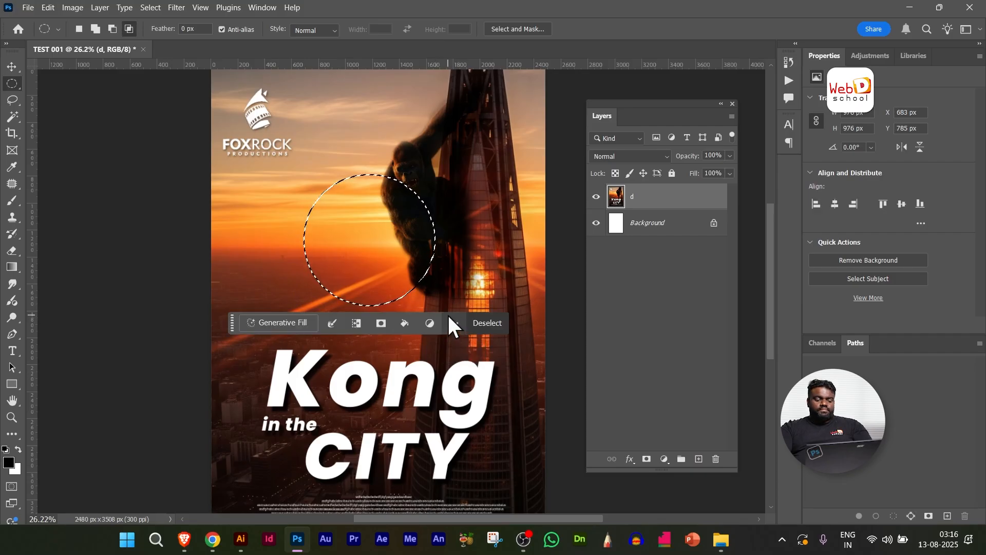
{"action": "left_click", "coordinate": [449, 316]}
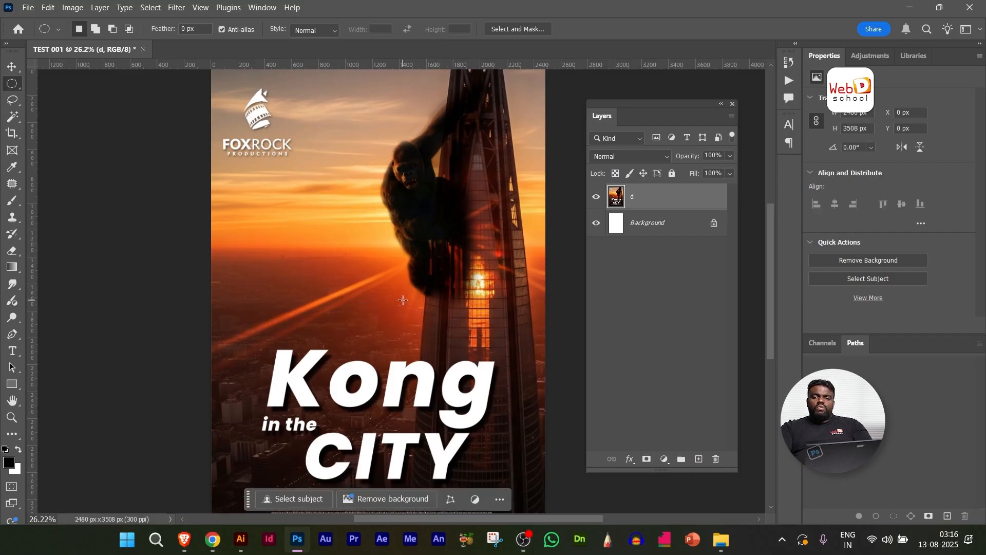
{"action": "left_click_drag", "start_coordinate": [381, 228], "coordinate": [472, 330]}
Delete the circular area from layer d and undo the deletion.
{"action": "key", "text": "Delete"}
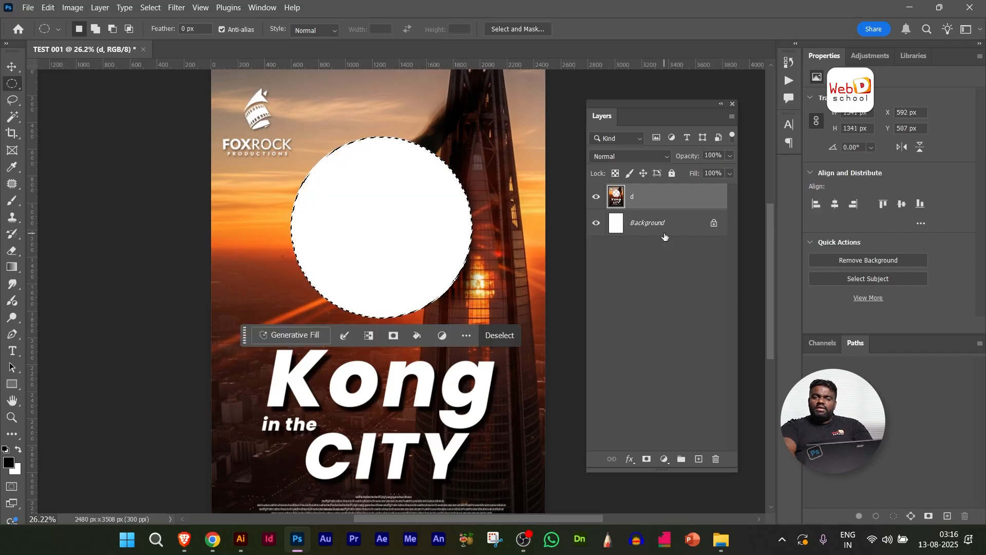
{"action": "key", "text": "ctrl+z"}
Select the Background layer, and examine the commands offered for the layer and for the circular selection.
{"action": "right_click", "coordinate": [665, 236]}
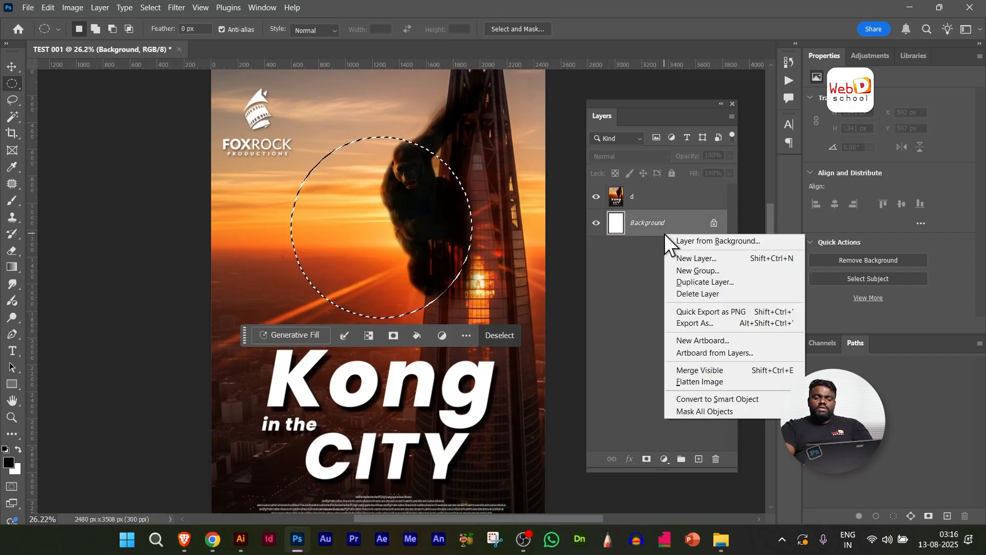
{"action": "key", "text": "Escape"}
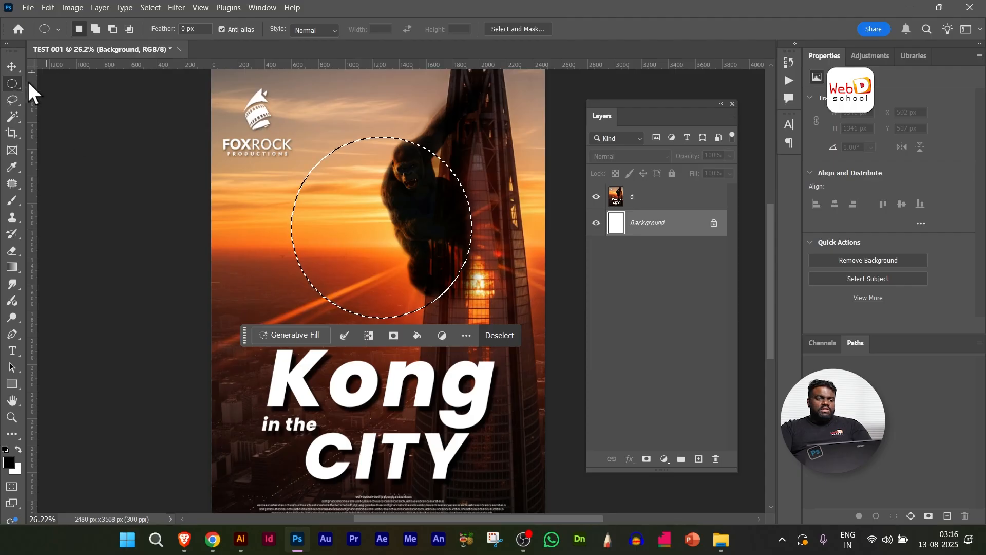
{"action": "right_click", "coordinate": [394, 226]}
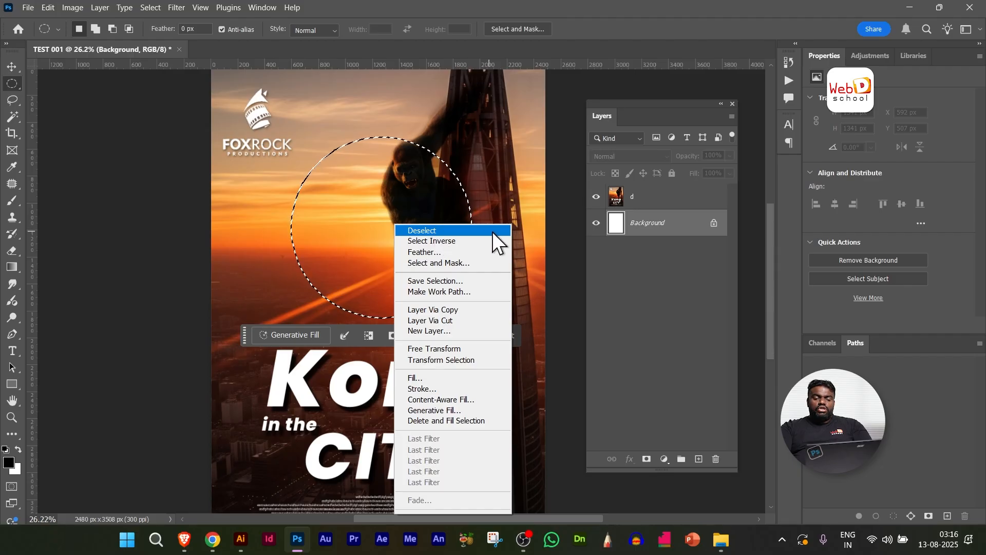
{"action": "left_click", "coordinate": [502, 1]}
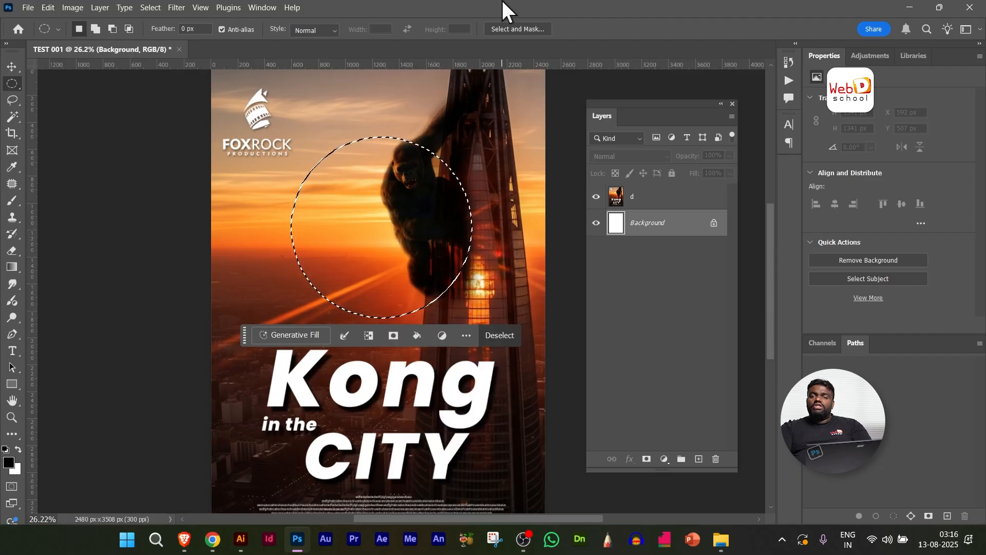
Clear the circular selection, and paint a thin Selection Brush stroke down the gorilla's face and chest.
{"action": "left_click", "coordinate": [453, 180]}
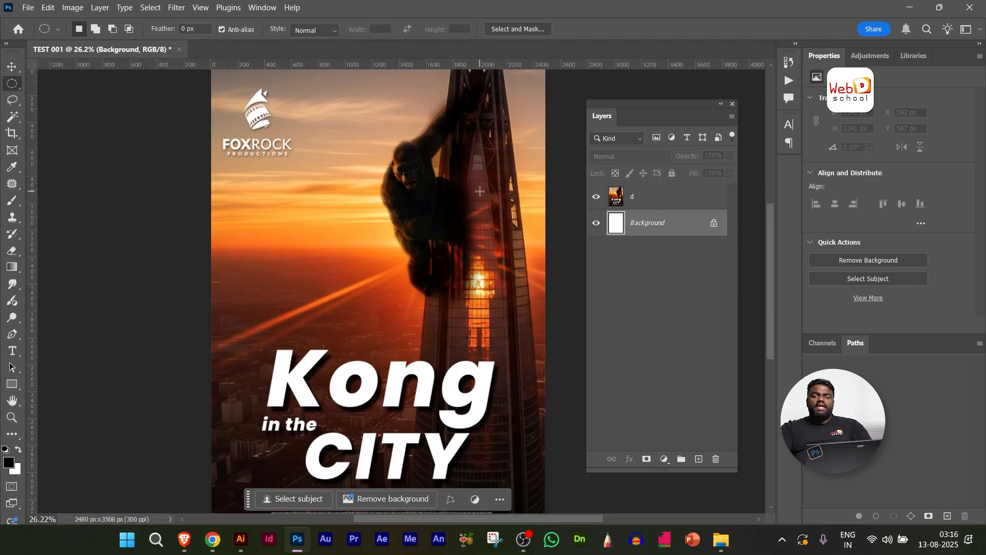
{"action": "left_click", "coordinate": [11, 98]}
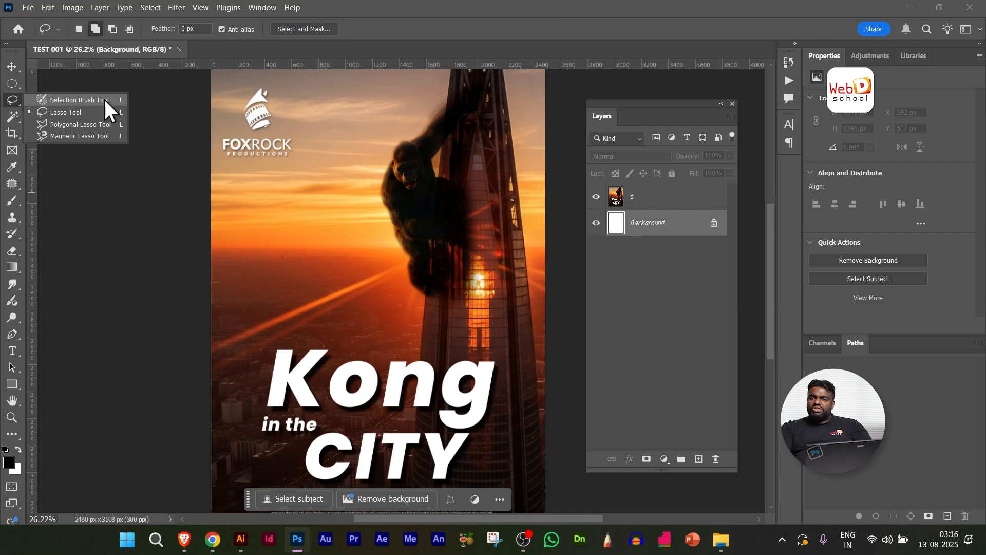
{"action": "left_click", "coordinate": [77, 100]}
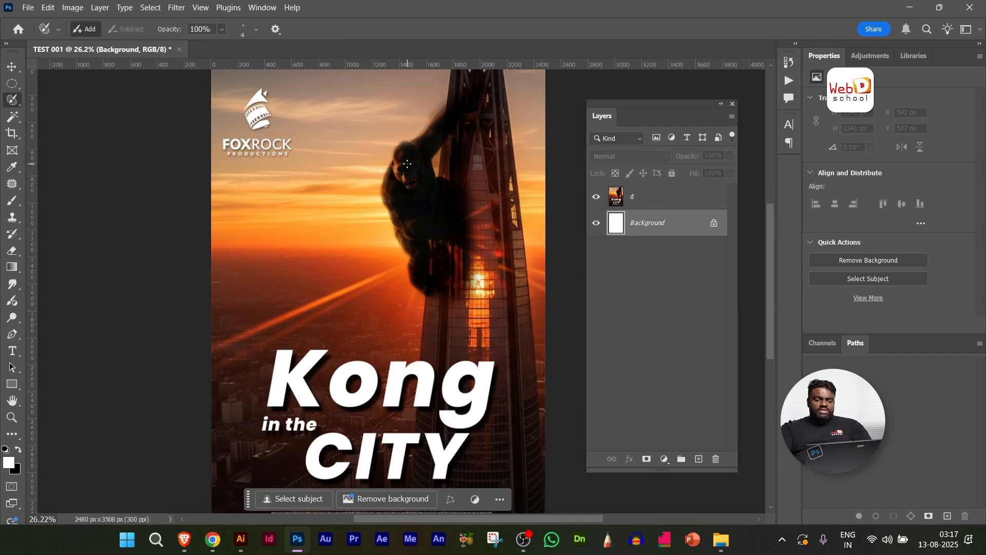
{"action": "left_click_drag", "start_coordinate": [417, 202], "coordinate": [410, 209]}
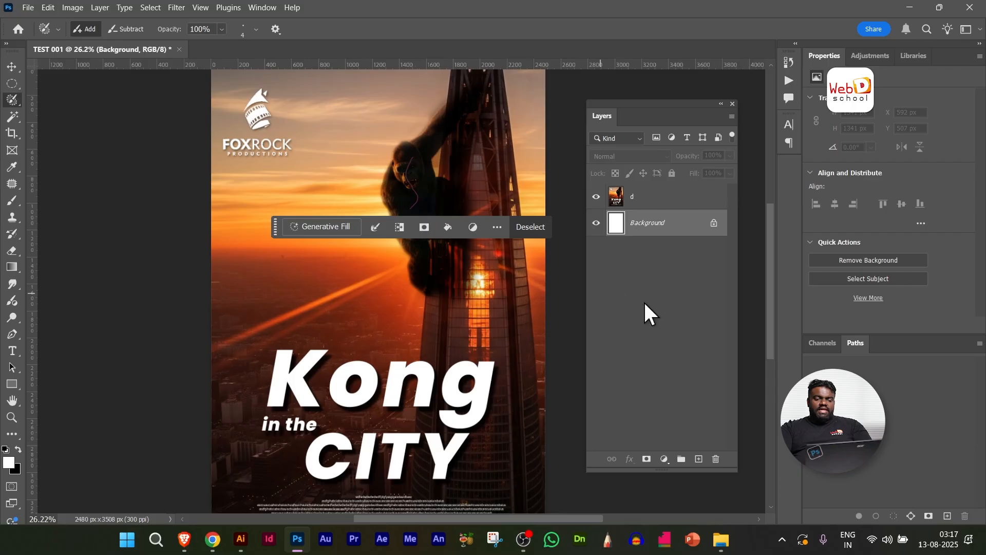
{"action": "scroll", "coordinate": [421, 191], "scroll_direction": "up", "scroll_amount": 2}
{"action": "scroll", "coordinate": [435, 202], "scroll_direction": "up", "scroll_amount": 8}
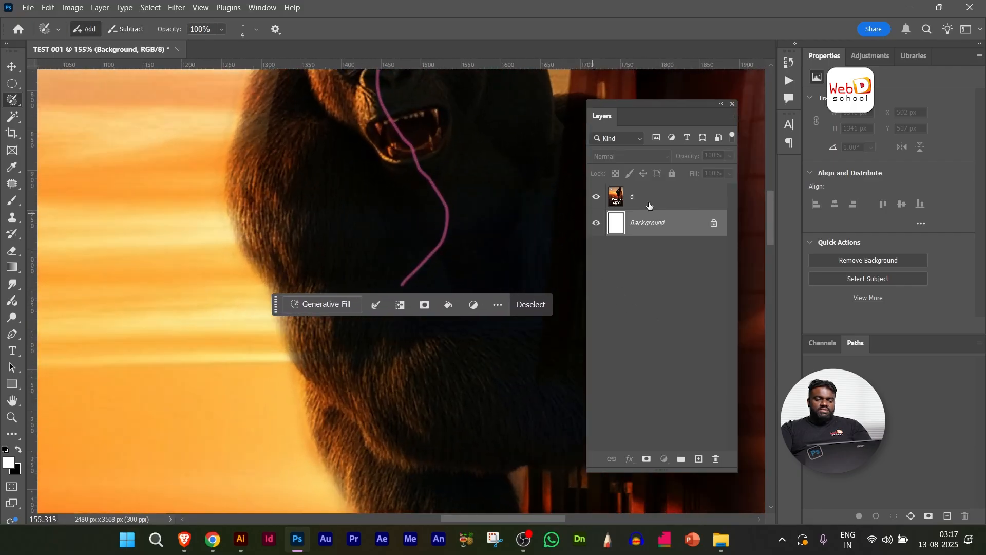
Select layer d, toggle Quick Mask mode on and off, and clear the thin brushed selection.
{"action": "left_click", "coordinate": [649, 205]}
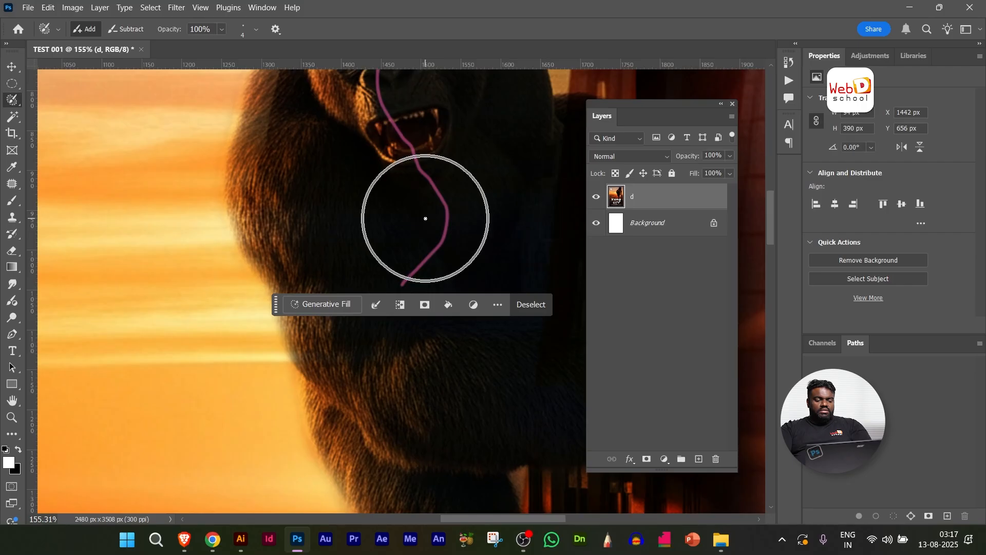
{"action": "key", "text": "q"}
{"action": "key", "text": "q"}
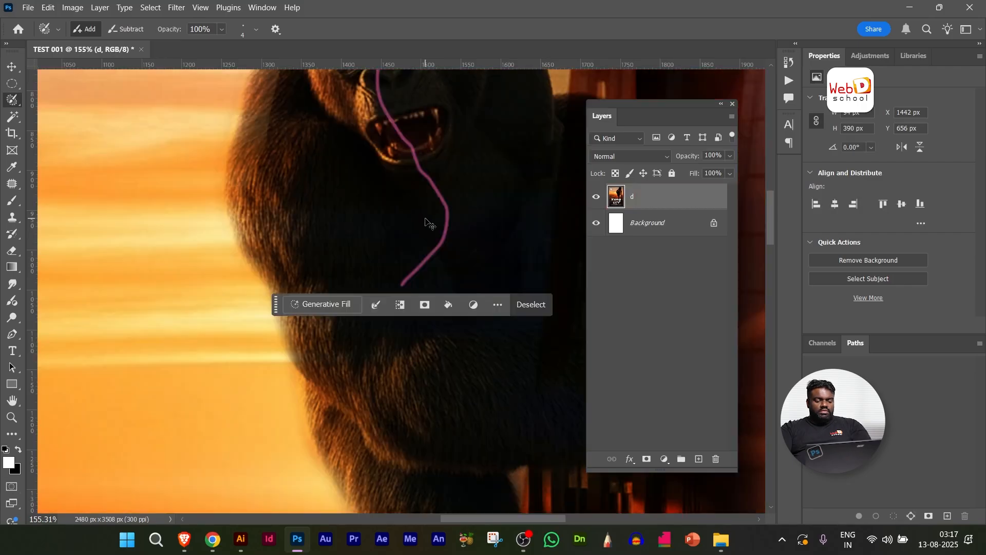
{"action": "key", "text": "ctrl+d"}
{"action": "scroll", "coordinate": [426, 222], "scroll_direction": "down", "scroll_amount": 3}
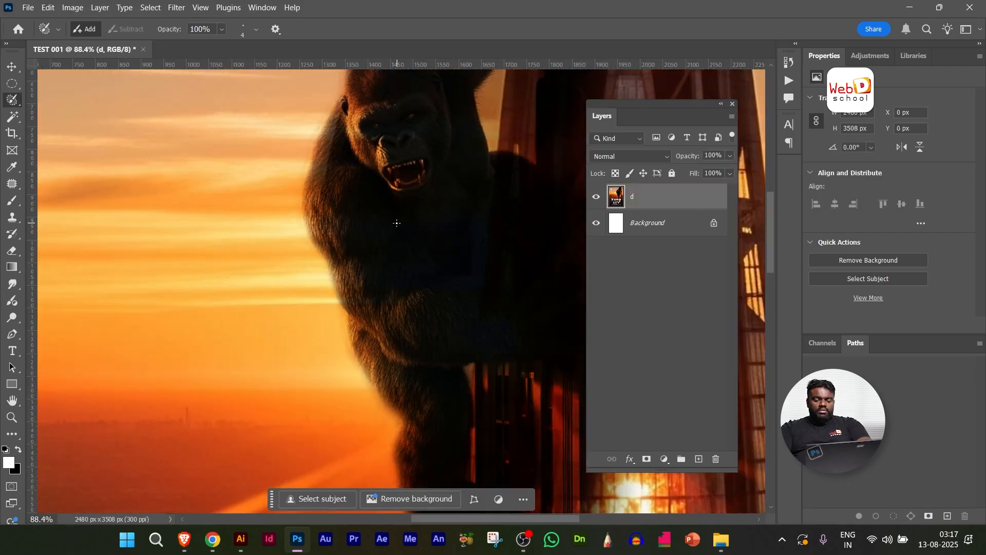
Enlarge the Selection Brush to 300, paint a selection about 451 px tall over the gorilla's mouth and chest, and deselect it.
{"action": "key", "text": "]"}
{"action": "key", "text": "]"}
{"action": "key", "text": "]"}
{"action": "key", "text": "]"}
{"action": "key", "text": "]"}
{"action": "key", "text": "]"}
{"action": "key", "text": "]"}
{"action": "key", "text": "]"}
{"action": "key", "text": "]"}
{"action": "key", "text": "]"}
{"action": "key", "text": "]"}
{"action": "key", "text": "]"}
{"action": "key", "text": "]"}
{"action": "key", "text": "]"}
{"action": "key", "text": "]"}
{"action": "key", "text": "]"}
{"action": "key", "text": "]"}
{"action": "key", "text": "]"}
{"action": "key", "text": "]"}
{"action": "key", "text": "]"}
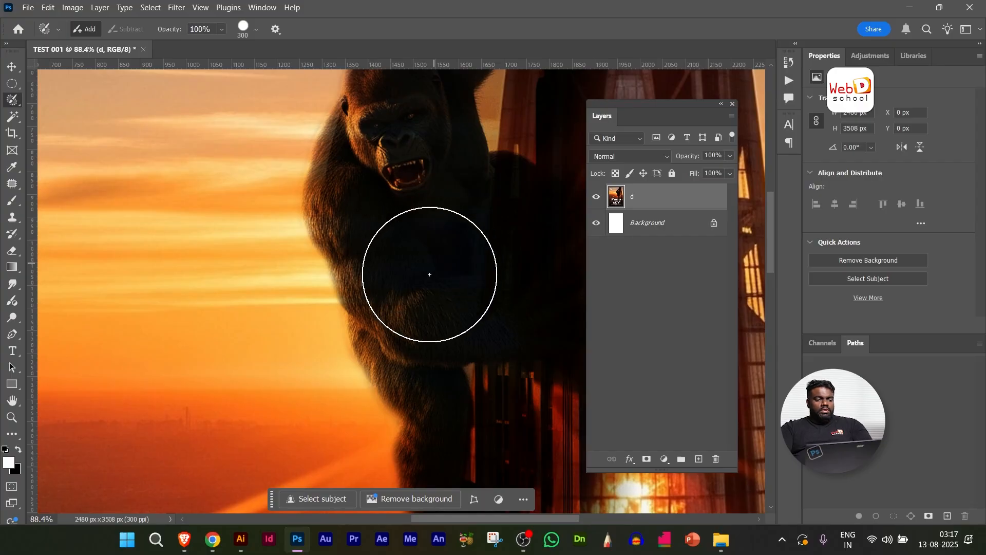
{"action": "mouse_move", "coordinate": [429, 273]}
{"action": "left_mouse_down"}
{"action": "mouse_move", "coordinate": [419, 234]}
{"action": "mouse_move", "coordinate": [462, 275]}
{"action": "mouse_move", "coordinate": [489, 254]}
{"action": "mouse_move", "coordinate": [511, 260]}
{"action": "left_mouse_up"}
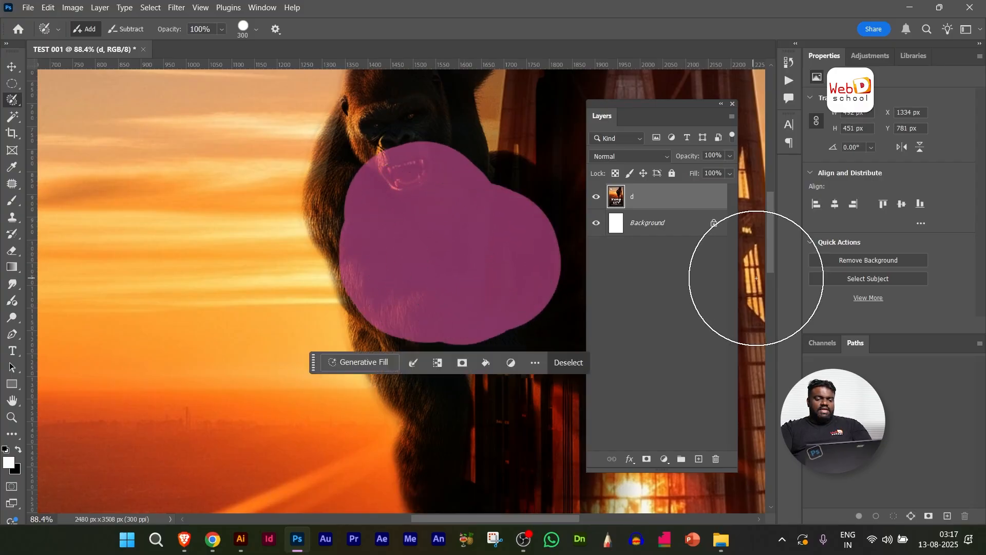
{"action": "key", "text": "q"}
{"action": "key", "text": "q"}
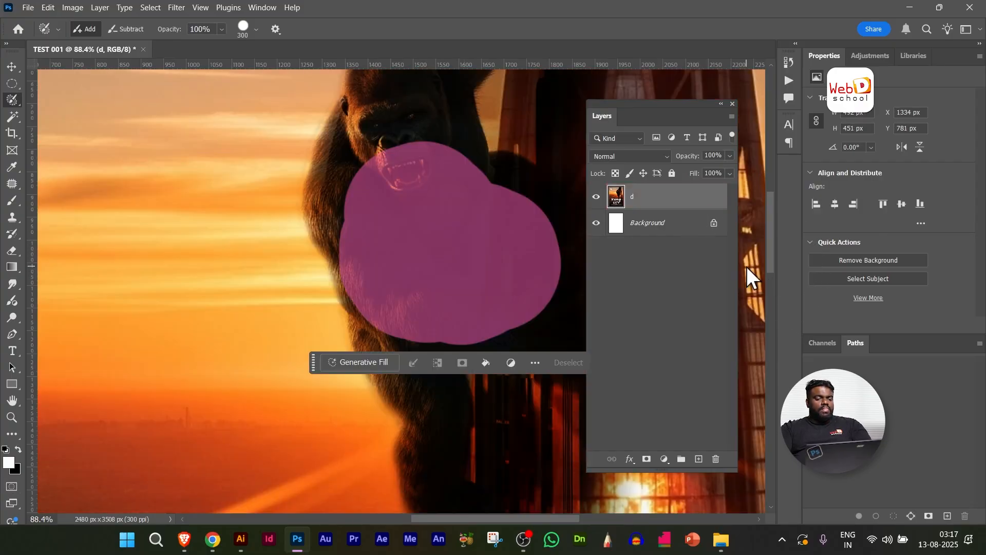
{"action": "key", "text": "ctrl+d"}
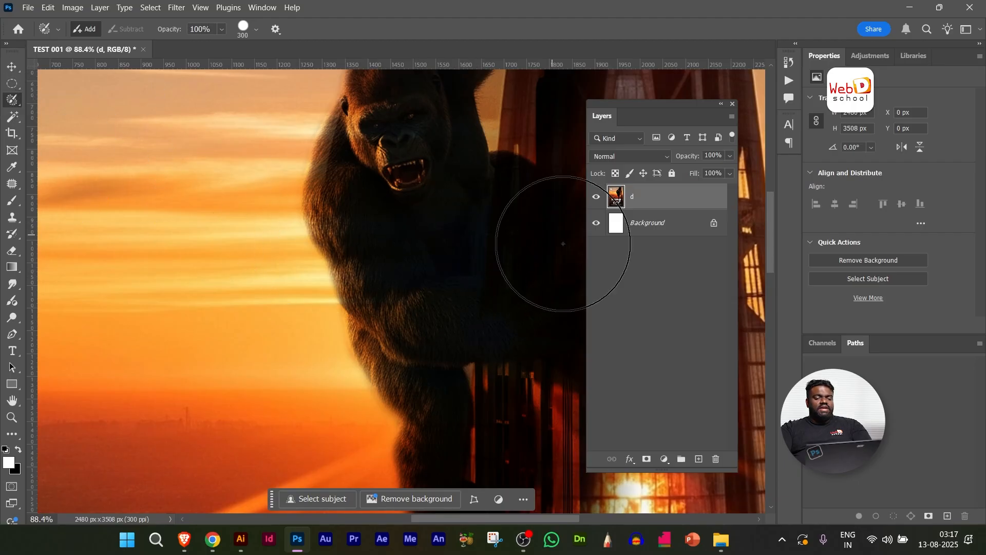
Trace a freehand Lasso selection about 1195 px tall around the gorilla's head and body, and deselect it.
{"action": "right_click", "coordinate": [16, 98]}
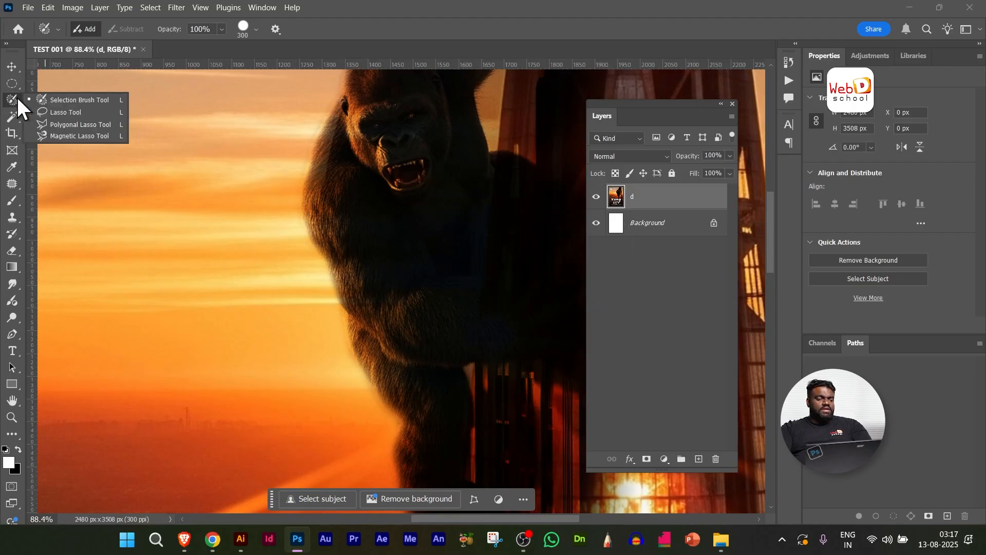
{"action": "left_click", "coordinate": [76, 115]}
{"action": "scroll", "coordinate": [521, 262], "scroll_direction": "down", "scroll_amount": 6}
{"action": "left_click_drag", "start_coordinate": [501, 215], "coordinate": [418, 278]}
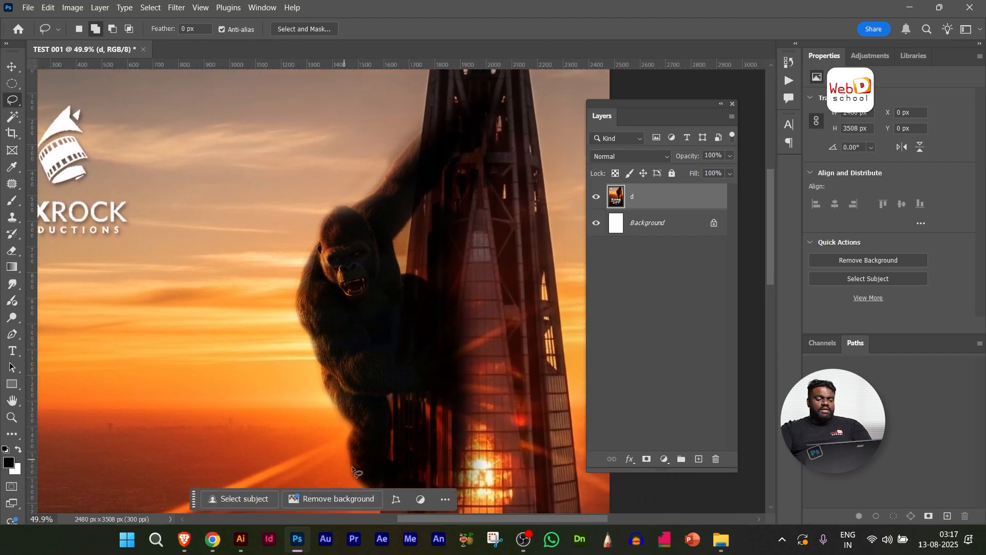
{"action": "left_click_drag", "start_coordinate": [356, 475], "coordinate": [346, 447]}
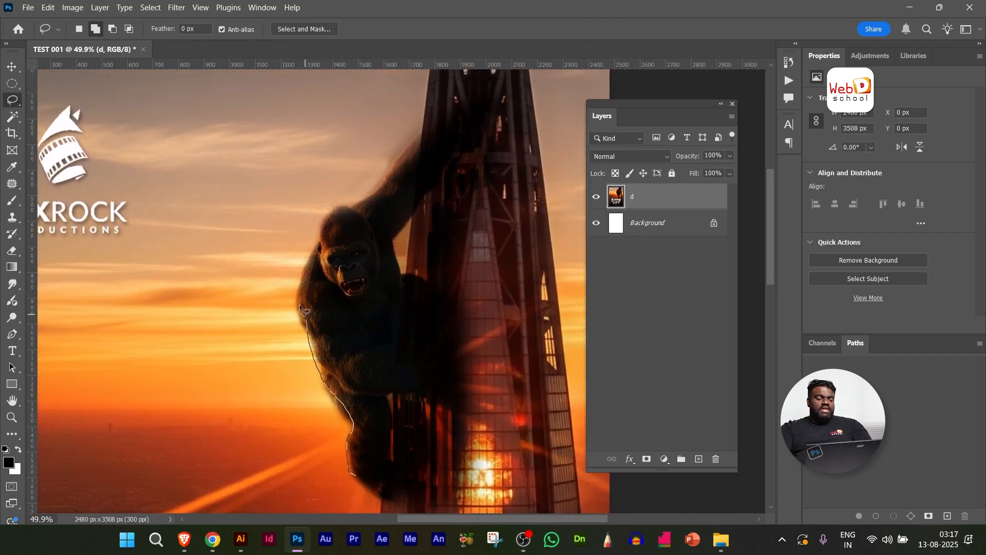
{"action": "mouse_move", "coordinate": [324, 199]}
{"action": "left_mouse_down"}
{"action": "mouse_move", "coordinate": [385, 191]}
{"action": "mouse_move", "coordinate": [450, 208]}
{"action": "left_mouse_up"}
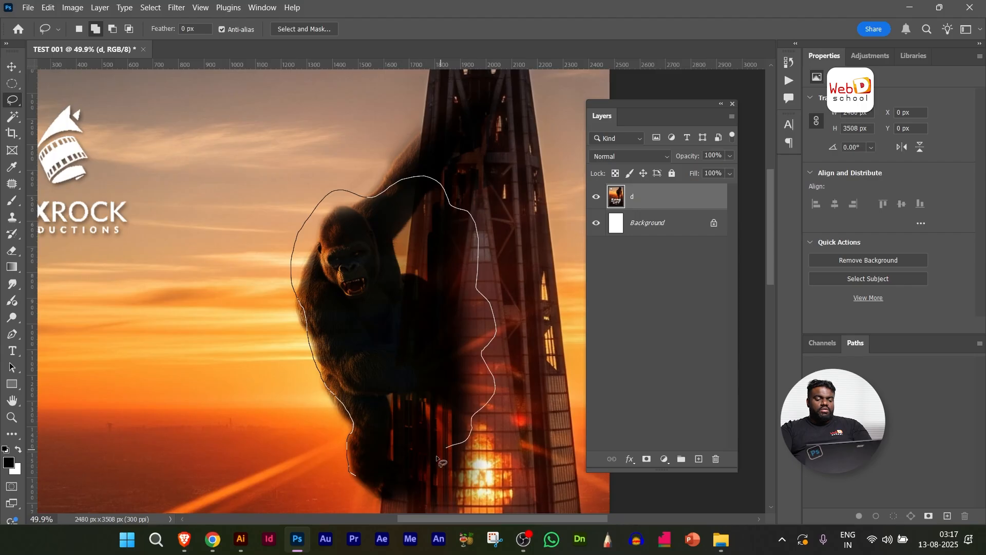
{"action": "left_click_drag", "start_coordinate": [389, 484], "coordinate": [391, 483]}
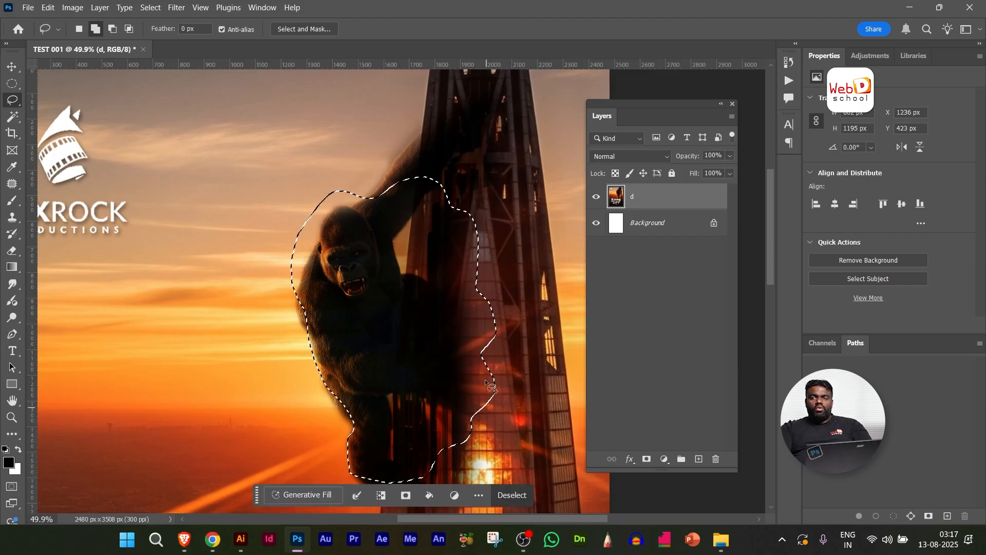
{"action": "key", "text": "ctrl+d"}
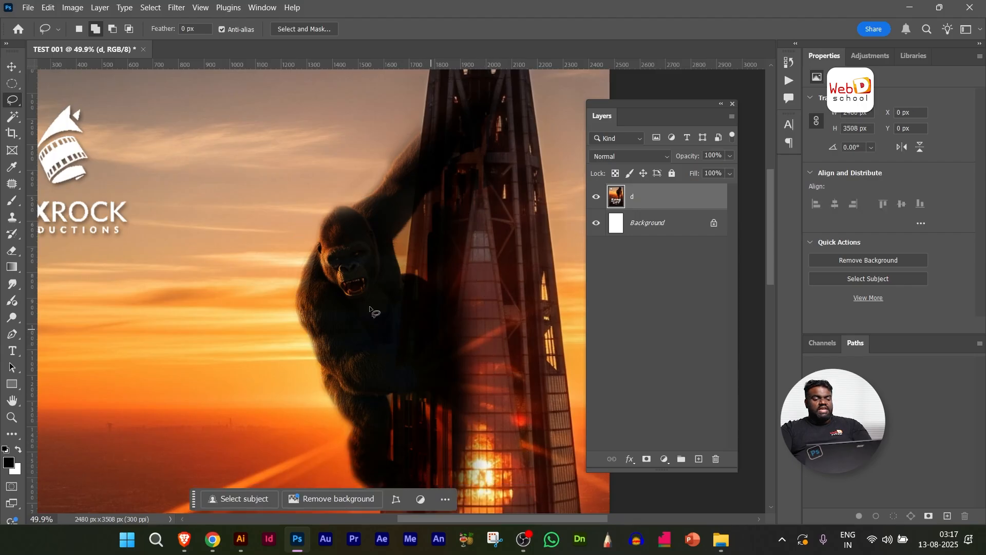
Lasso an irregular area about 1171 px tall across the gorilla and sky, and subtract its upper part in Subtract from selection mode.
{"action": "mouse_move", "coordinate": [282, 249]}
{"action": "left_mouse_down"}
{"action": "mouse_move", "coordinate": [339, 156]}
{"action": "mouse_move", "coordinate": [314, 148]}
{"action": "left_mouse_up"}
{"action": "left_click_drag", "start_coordinate": [373, 425], "coordinate": [334, 426]}
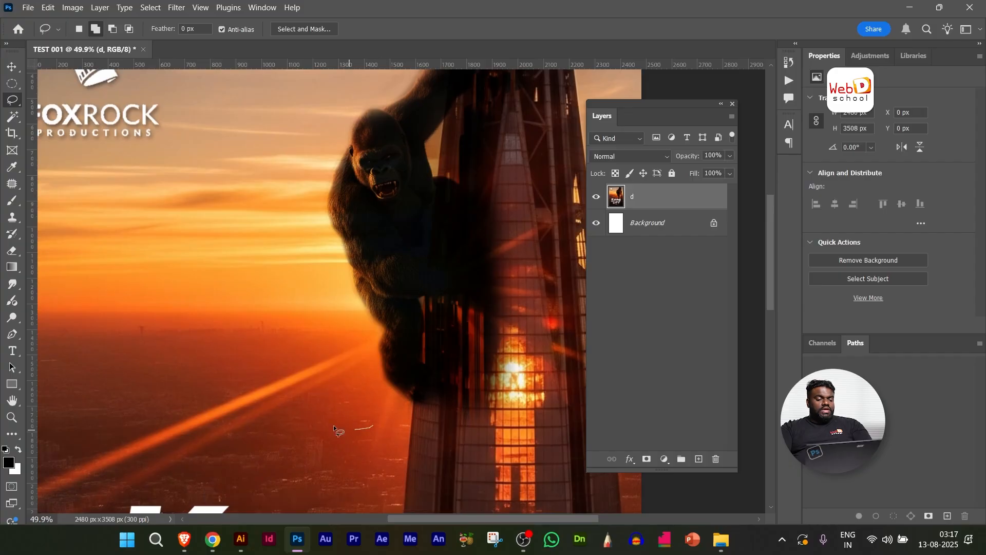
{"action": "mouse_move", "coordinate": [251, 184]}
{"action": "left_mouse_down"}
{"action": "mouse_move", "coordinate": [332, 184]}
{"action": "mouse_move", "coordinate": [438, 219]}
{"action": "mouse_move", "coordinate": [484, 279]}
{"action": "mouse_move", "coordinate": [531, 361]}
{"action": "mouse_move", "coordinate": [515, 435]}
{"action": "mouse_move", "coordinate": [403, 445]}
{"action": "left_mouse_up"}
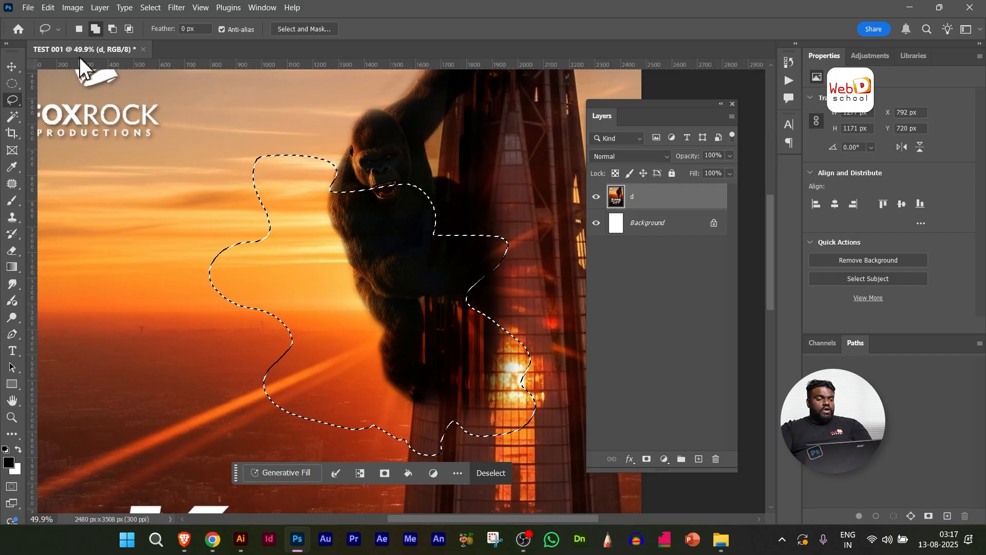
{"action": "left_click", "coordinate": [111, 28]}
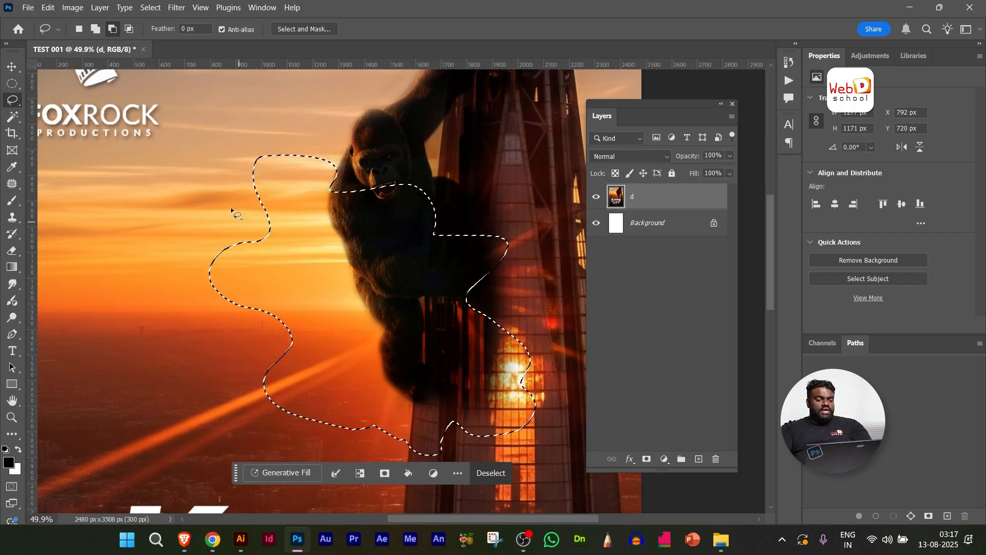
{"action": "mouse_move", "coordinate": [230, 208]}
{"action": "left_mouse_down"}
{"action": "mouse_move", "coordinate": [208, 181]}
{"action": "mouse_move", "coordinate": [263, 239]}
{"action": "mouse_move", "coordinate": [440, 267]}
{"action": "mouse_move", "coordinate": [200, 124]}
{"action": "mouse_move", "coordinate": [231, 198]}
{"action": "left_mouse_up"}
Draw an overlapping Lasso area in Intersect with selection mode, and clear the selection.
{"action": "left_click", "coordinate": [129, 29]}
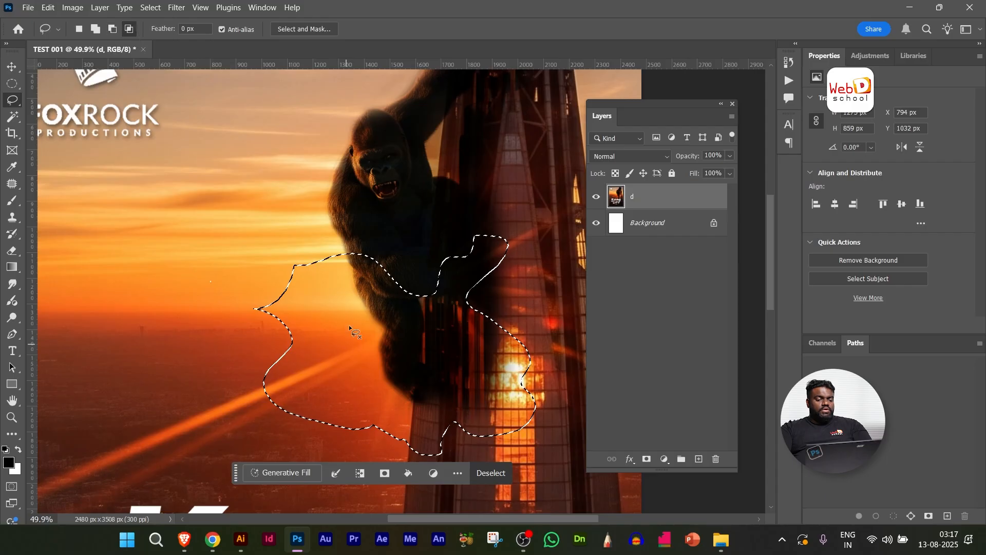
{"action": "mouse_move", "coordinate": [373, 229]}
{"action": "left_mouse_down"}
{"action": "mouse_move", "coordinate": [361, 248]}
{"action": "mouse_move", "coordinate": [411, 222]}
{"action": "mouse_move", "coordinate": [373, 226]}
{"action": "left_mouse_up"}
{"action": "mouse_move", "coordinate": [290, 211]}
{"action": "left_mouse_down"}
{"action": "mouse_move", "coordinate": [371, 307]}
{"action": "mouse_move", "coordinate": [393, 236]}
{"action": "left_mouse_up"}
{"action": "key", "text": "ctrl+d"}
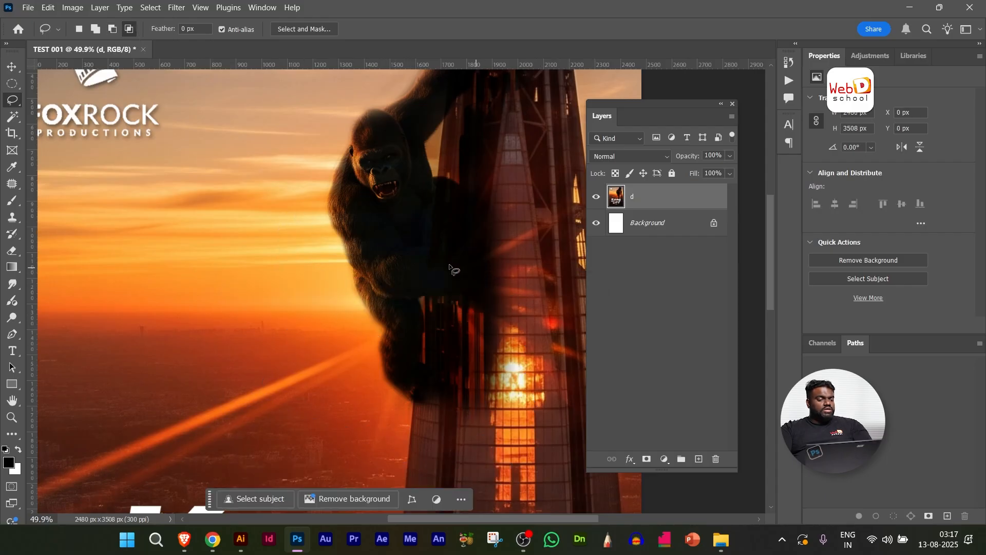
Draw a four-sided Polygonal Lasso selection about 905 px tall over the sky beside the gorilla, and deselect it.
{"action": "right_click", "coordinate": [15, 101]}
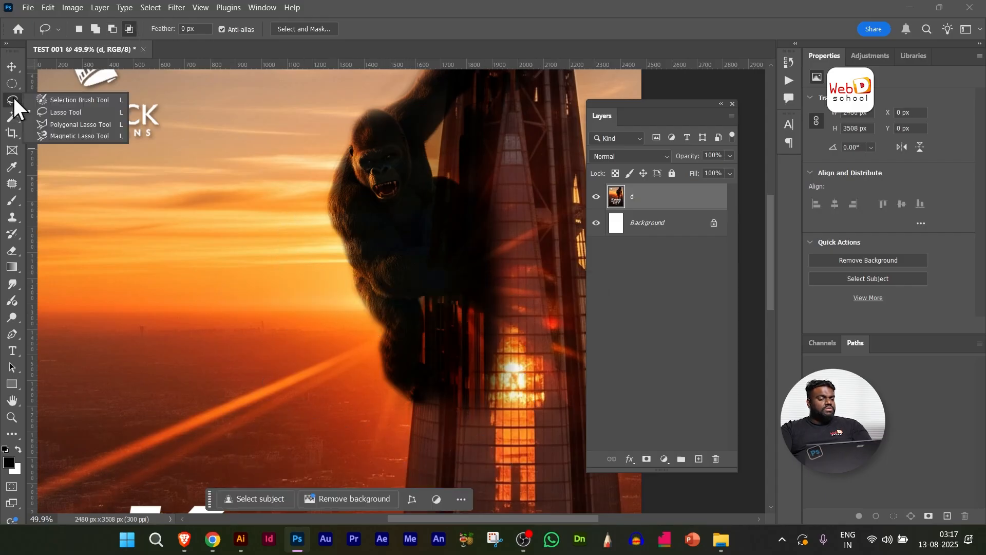
{"action": "left_click", "coordinate": [88, 126]}
{"action": "left_click", "coordinate": [159, 410]}
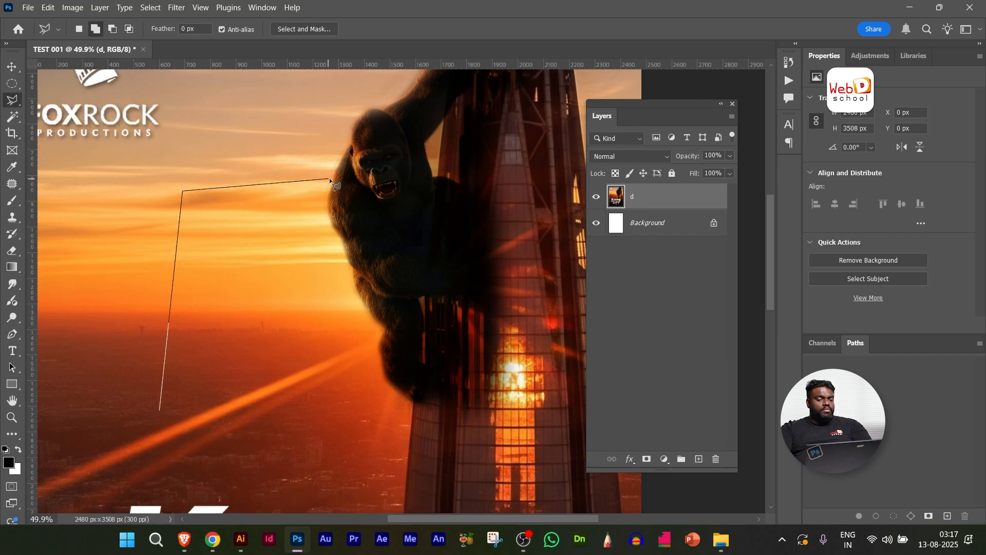
{"action": "left_click", "coordinate": [317, 351]}
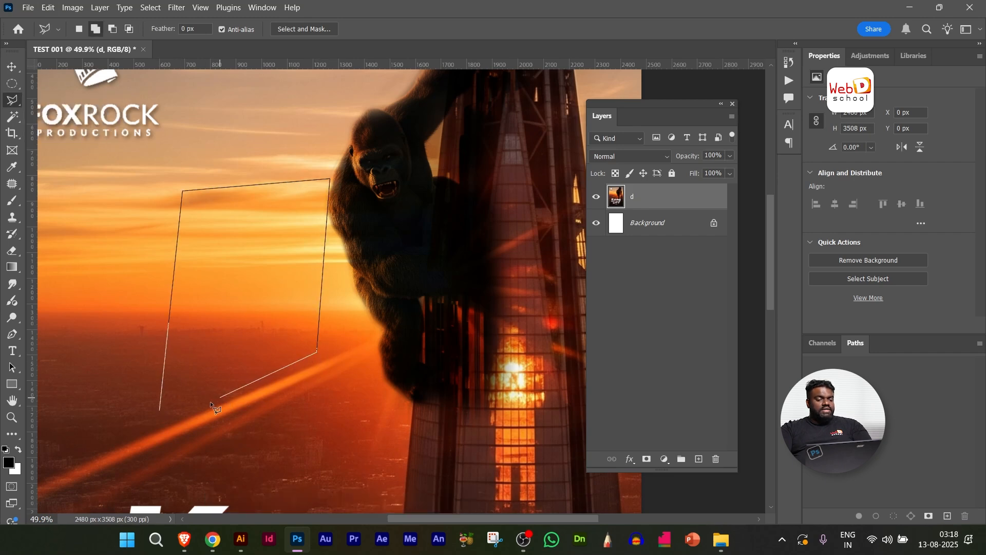
{"action": "left_click", "coordinate": [160, 411]}
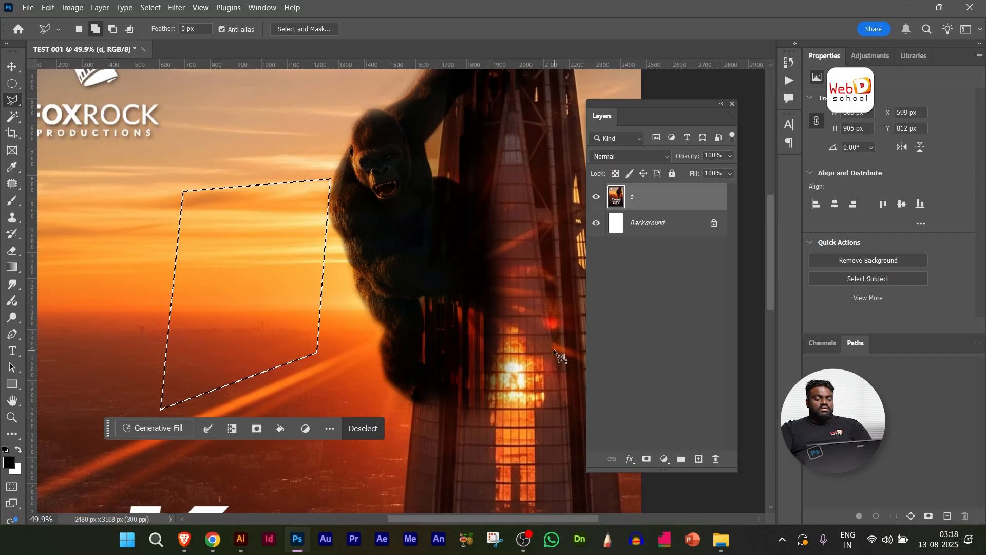
{"action": "key", "text": "ctrl+d"}
Trace a closed Magnetic Lasso selection about 2604 px tall along the tower and gorilla edges, and deselect it.
{"action": "right_click", "coordinate": [17, 94]}
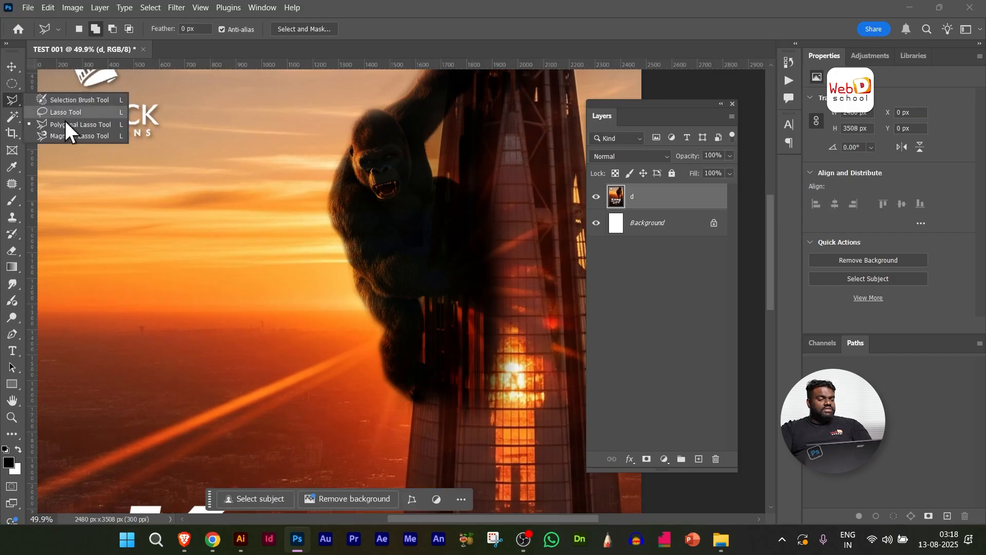
{"action": "left_click", "coordinate": [78, 135]}
{"action": "left_click_drag", "start_coordinate": [451, 399], "coordinate": [340, 101]}
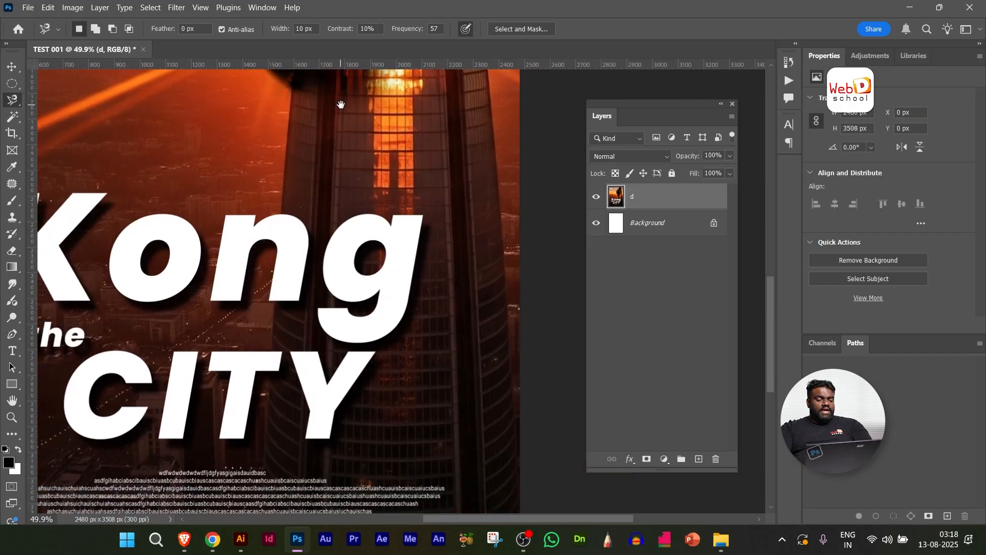
{"action": "left_click_drag", "start_coordinate": [315, 282], "coordinate": [309, 385]}
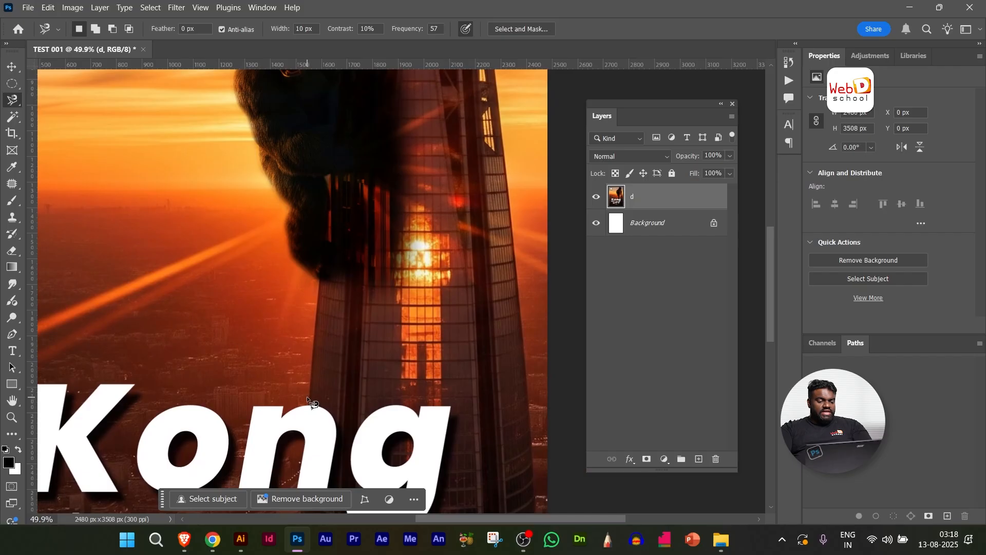
{"action": "left_click", "coordinate": [308, 398]}
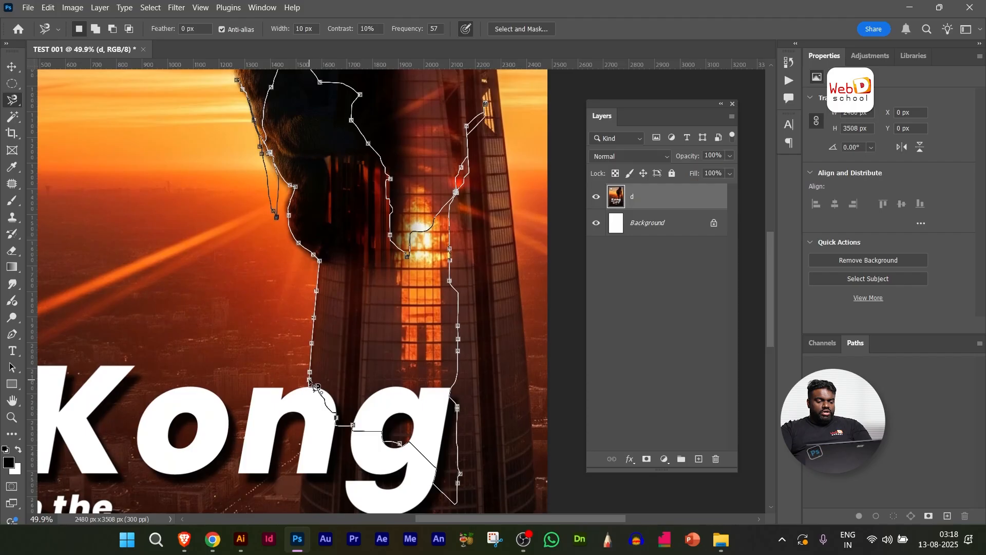
{"action": "left_click", "coordinate": [314, 386]}
{"action": "scroll", "coordinate": [389, 303], "scroll_direction": "down", "scroll_amount": 4}
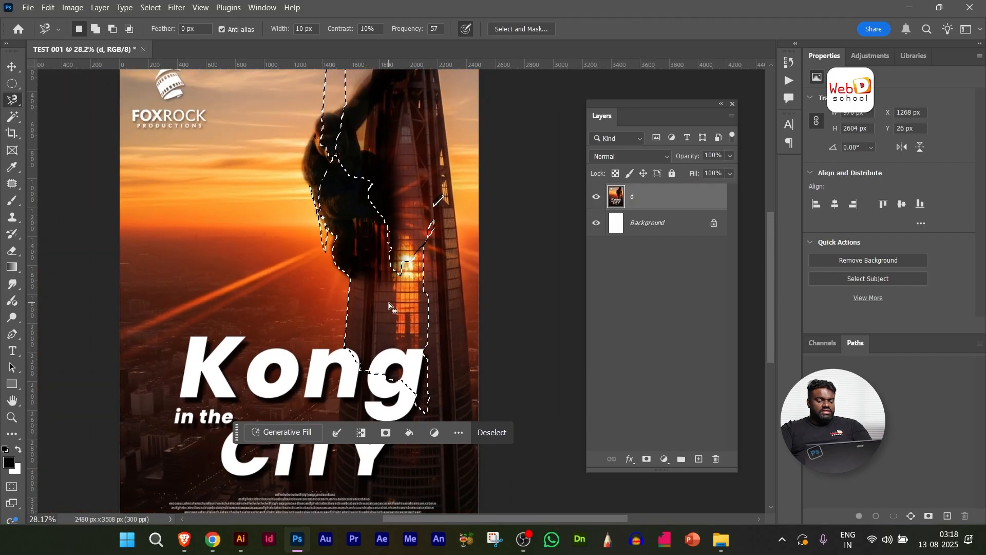
{"action": "key", "text": "ctrl+d"}
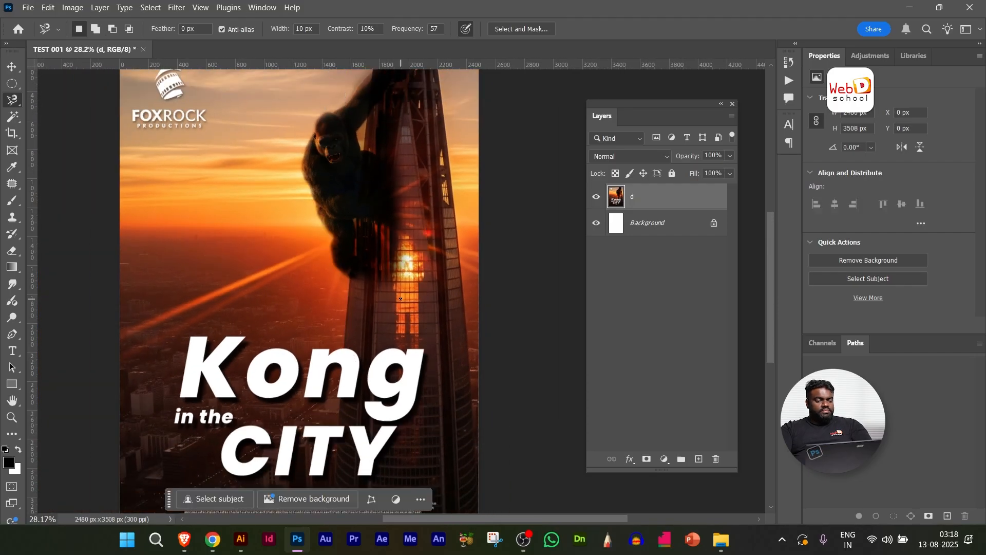
Select the gorilla with the Object Selection tool, using a rectangle around its body and its detected outline, and deselect it.
{"action": "left_click", "coordinate": [16, 118]}
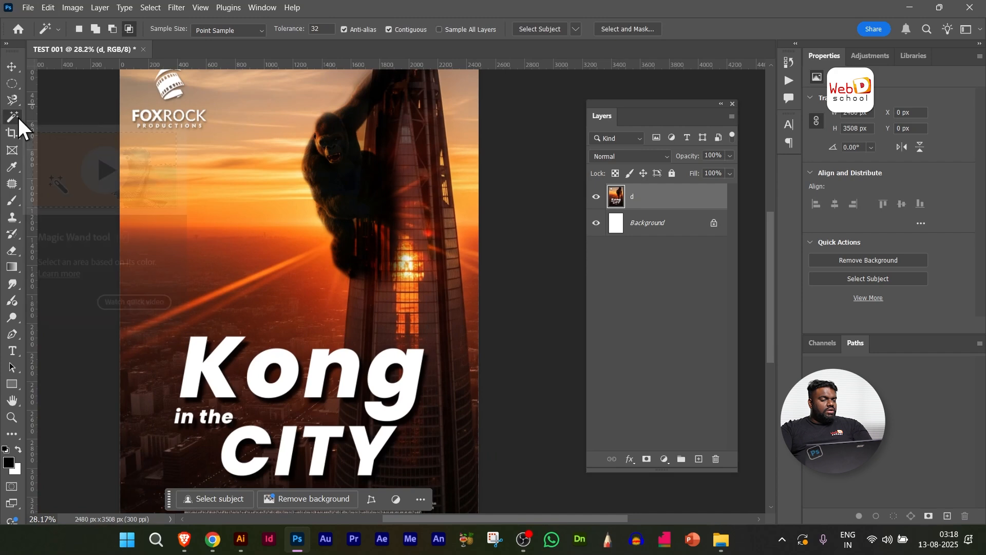
{"action": "right_click", "coordinate": [16, 118]}
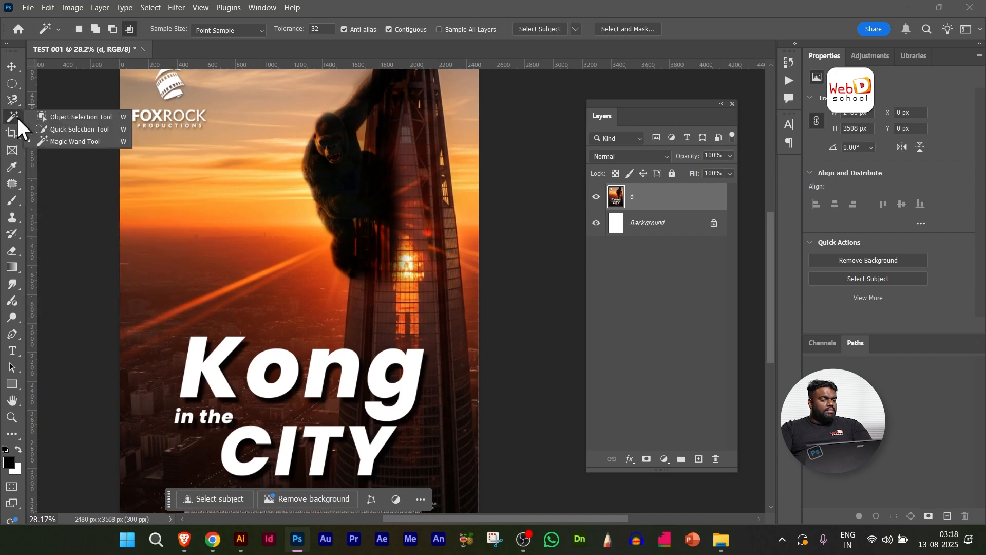
{"action": "left_click", "coordinate": [105, 118]}
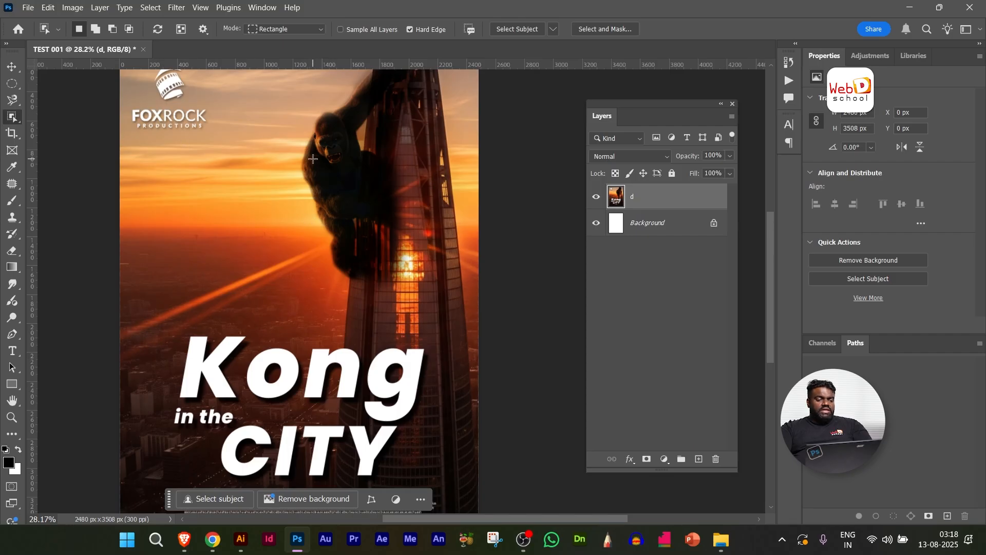
{"action": "left_click_drag", "start_coordinate": [313, 159], "coordinate": [397, 264]}
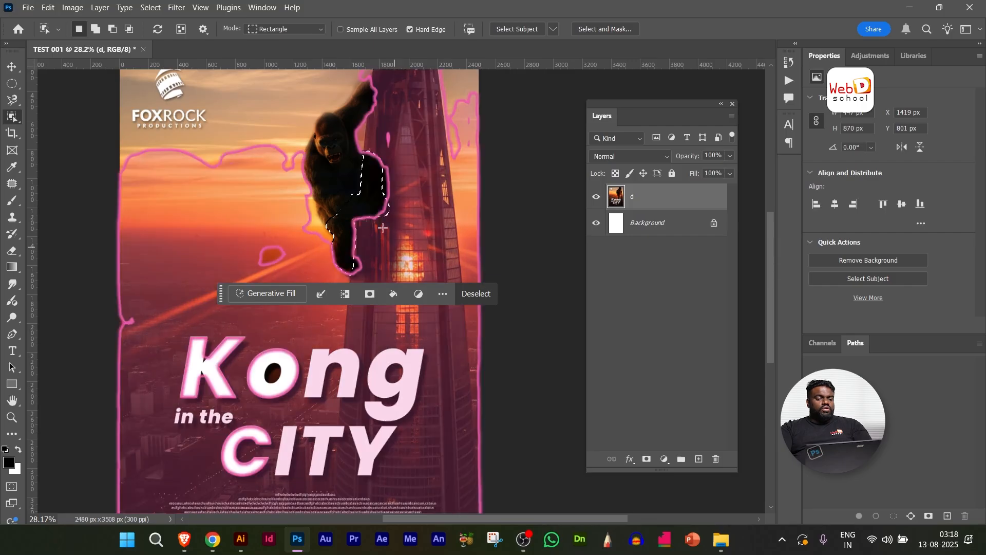
{"action": "left_click", "coordinate": [322, 131]}
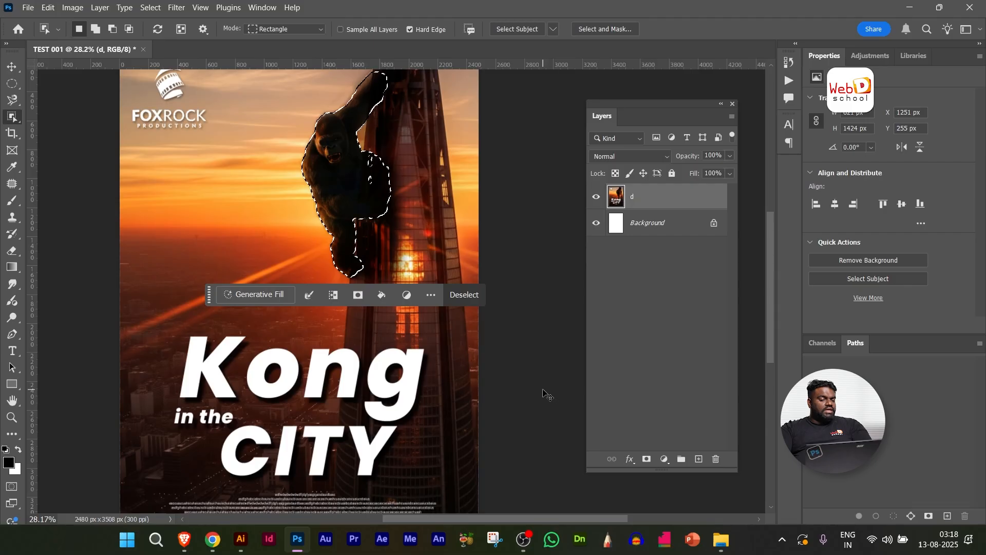
{"action": "key", "text": "ctrl+d"}
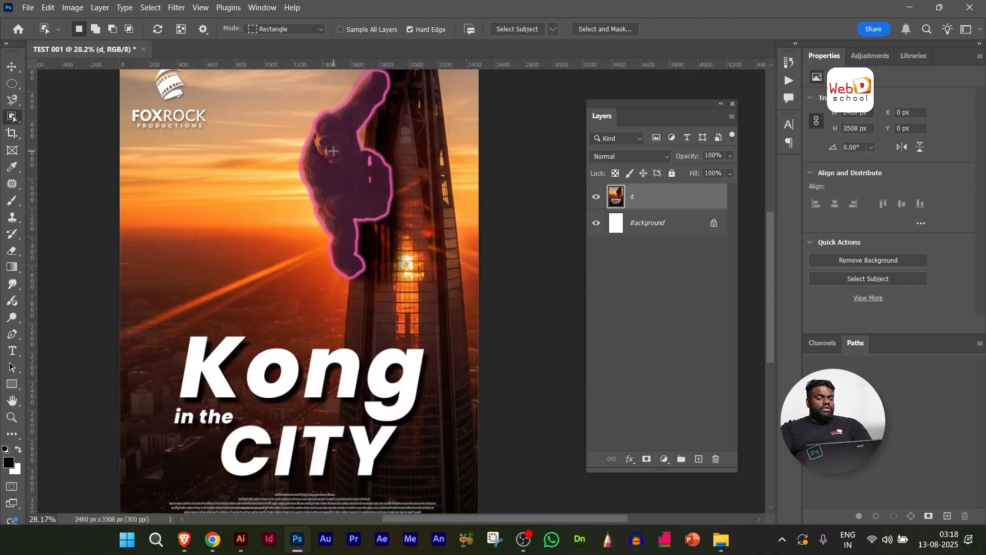
Select the whole gorilla by its detected outline, copy it to a new layer, and move the copy over the open sky.
{"action": "left_click", "coordinate": [323, 165]}
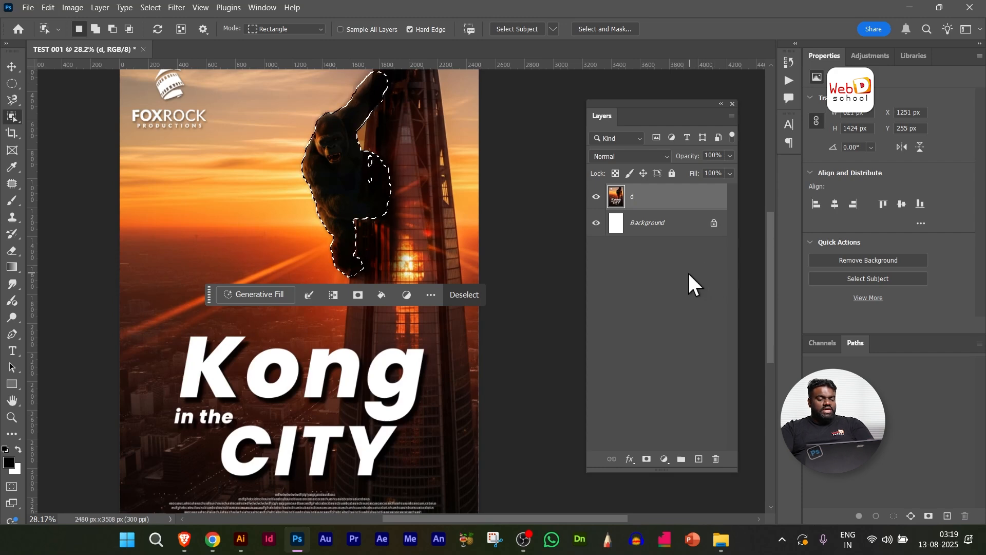
{"action": "key", "text": "ctrl+j"}
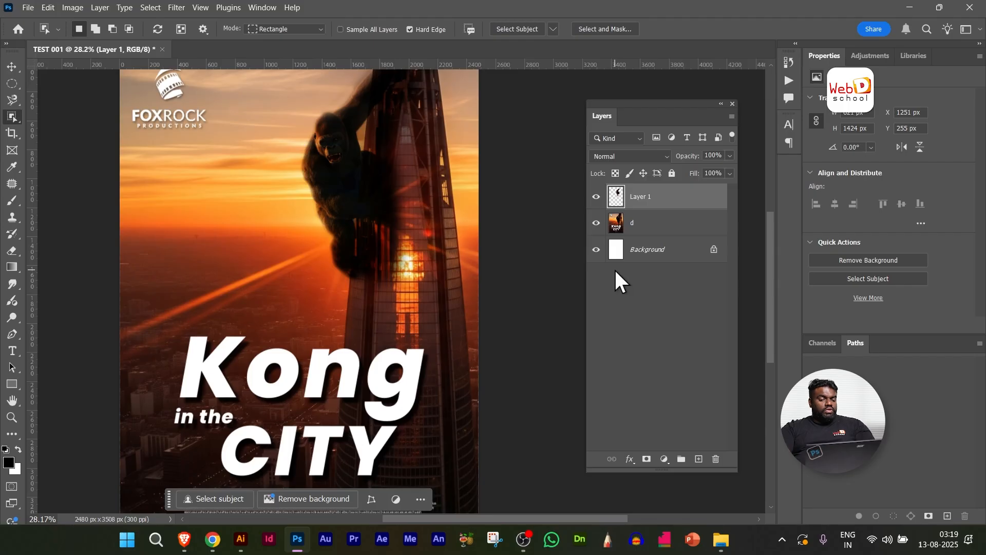
{"action": "left_click", "coordinate": [11, 67]}
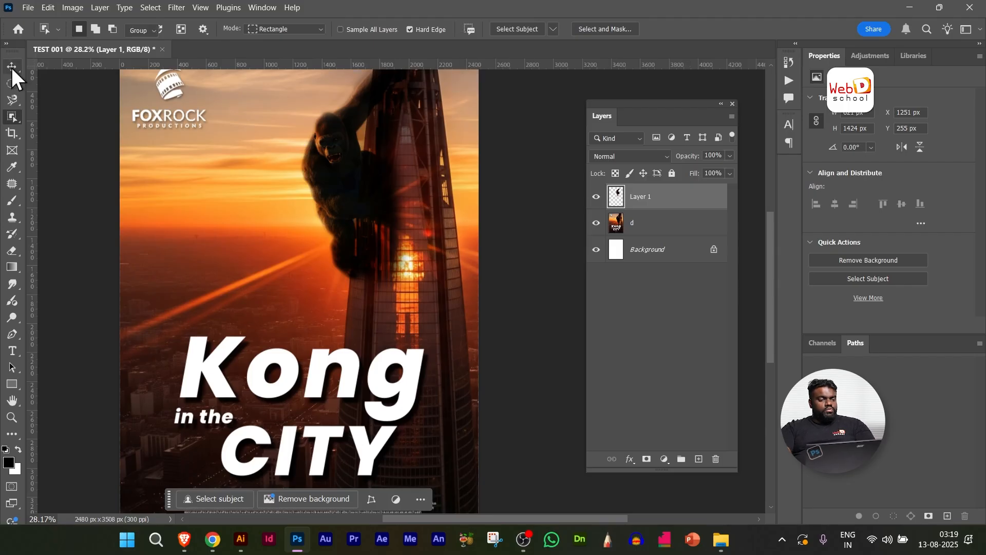
{"action": "left_click_drag", "start_coordinate": [365, 214], "coordinate": [239, 261]}
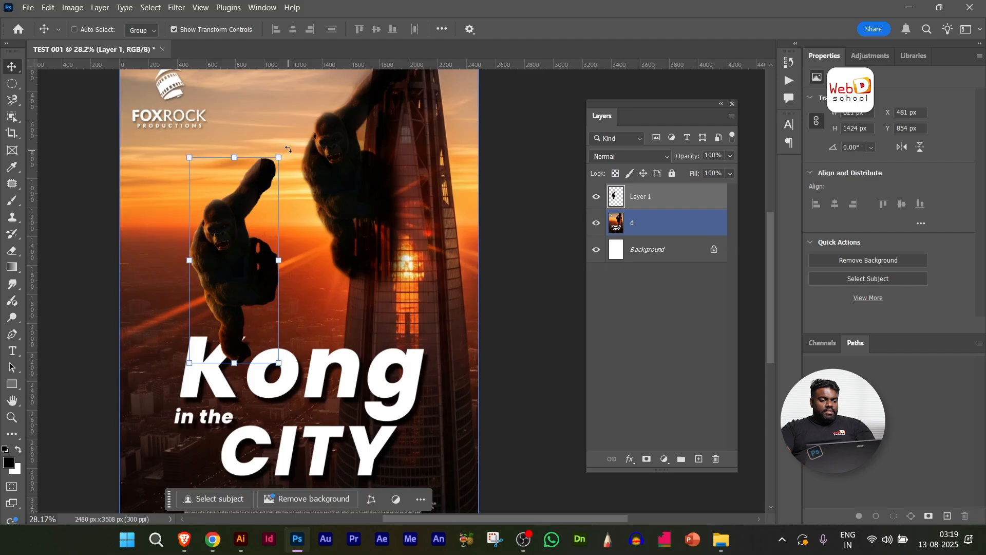
Rotate and reposition the gorilla copy freely, and delete its layer.
{"action": "left_click_drag", "start_coordinate": [288, 150], "coordinate": [247, 194]}
{"action": "left_click_drag", "start_coordinate": [250, 150], "coordinate": [272, 133]}
{"action": "left_click_drag", "start_coordinate": [345, 78], "coordinate": [226, 209]}
{"action": "key", "text": "Return"}
{"action": "key", "text": "Delete"}
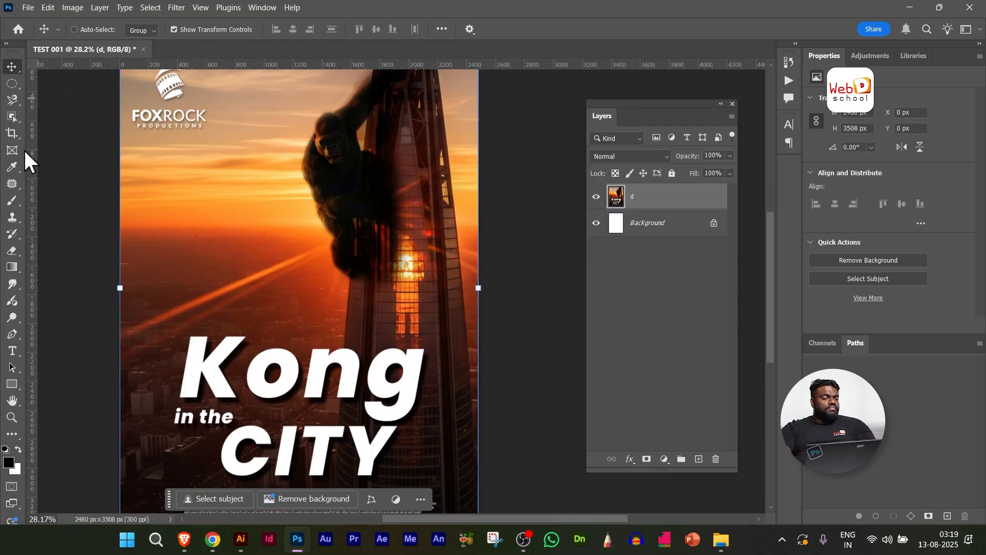
Paint a narrow selection about 732 px tall down the gorilla's body with the Quick Selection tool.
{"action": "left_click", "coordinate": [11, 119]}
{"action": "key", "text": "shift+w"}
{"action": "right_click", "coordinate": [15, 119]}
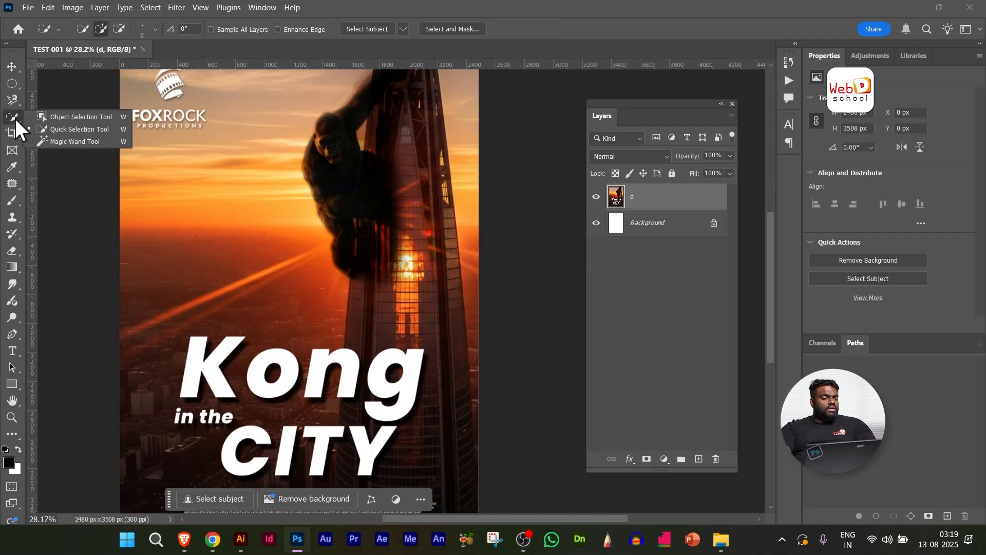
{"action": "left_click", "coordinate": [83, 131]}
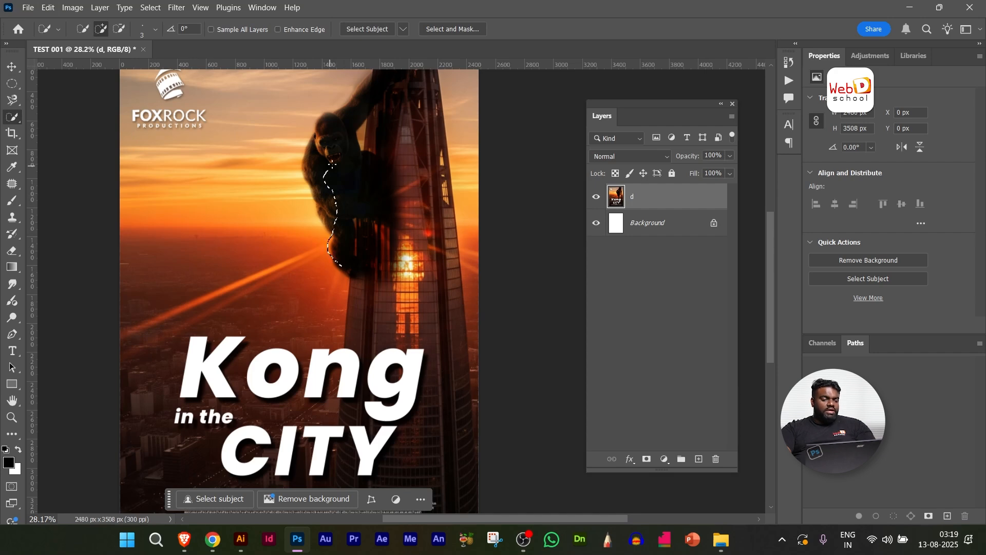
{"action": "scroll", "coordinate": [346, 250], "scroll_direction": "up", "scroll_amount": 10}
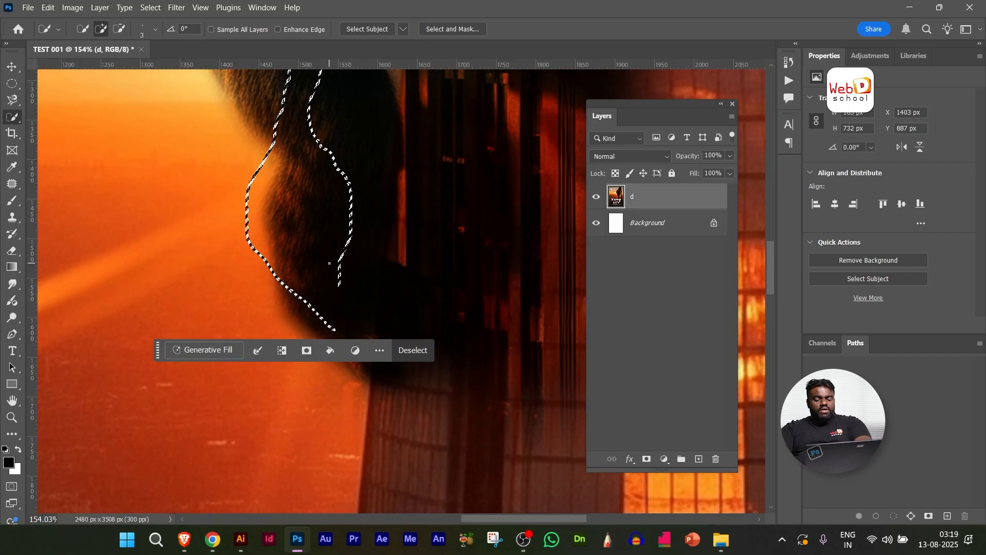
Enlarge the Quick Selection brush to about 80 px and extend the selection over the gorilla and tower to about 1785 px tall.
{"action": "key", "text": "bracketright"}
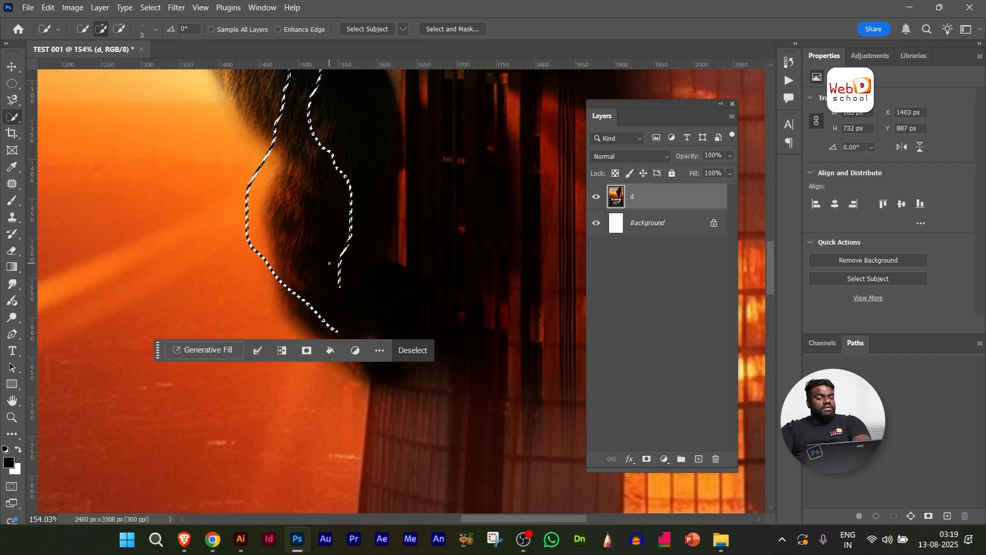
{"action": "key", "text": "bracketright"}
{"action": "key", "text": "bracketright"}
{"action": "key", "text": "bracketright"}
{"action": "key", "text": "bracketright"}
{"action": "key", "text": "bracketright"}
{"action": "key", "text": "bracketright"}
{"action": "key", "text": "bracketright"}
{"action": "key", "text": "bracketright"}
{"action": "key", "text": "bracketright"}
{"action": "key", "text": "bracketright"}
{"action": "key", "text": "bracketright"}
{"action": "key", "text": "bracketright"}
{"action": "key", "text": "bracketright"}
{"action": "key", "text": "bracketright"}
{"action": "key", "text": "bracketright"}
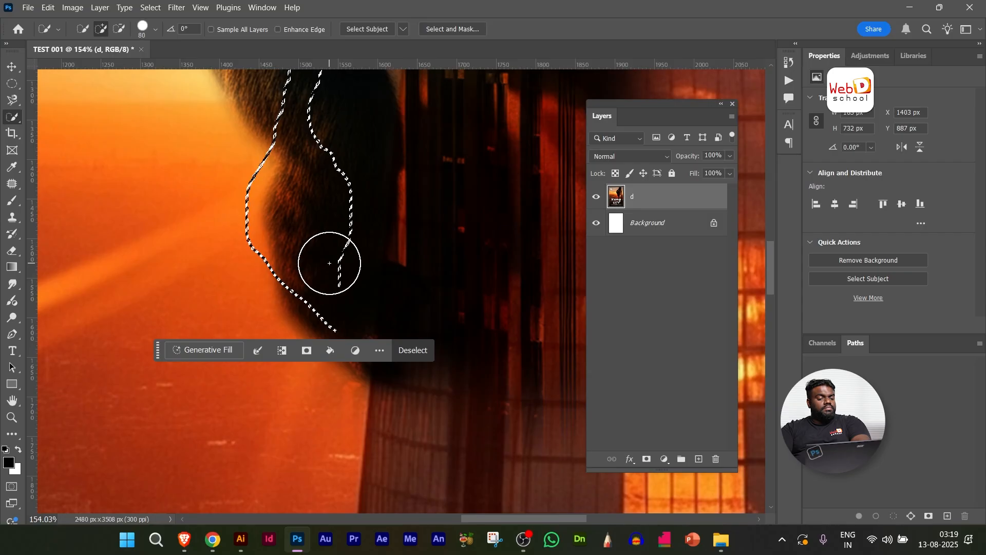
{"action": "mouse_move", "coordinate": [329, 262]}
{"action": "left_mouse_down"}
{"action": "mouse_move", "coordinate": [348, 298]}
{"action": "mouse_move", "coordinate": [302, 227]}
{"action": "mouse_move", "coordinate": [329, 165]}
{"action": "mouse_move", "coordinate": [335, 327]}
{"action": "left_mouse_up"}
{"action": "scroll", "coordinate": [329, 218], "scroll_direction": "down", "scroll_amount": 2}
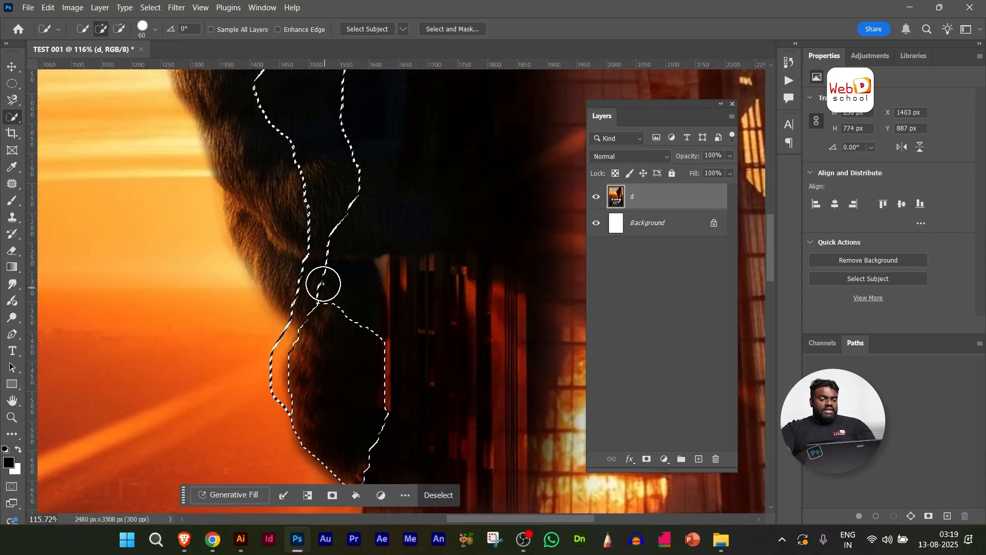
{"action": "left_click_drag", "start_coordinate": [323, 286], "coordinate": [247, 154]}
{"action": "mouse_move", "coordinate": [323, 196]}
{"action": "left_mouse_down"}
{"action": "mouse_move", "coordinate": [333, 385]}
{"action": "mouse_move", "coordinate": [356, 260]}
{"action": "mouse_move", "coordinate": [303, 266]}
{"action": "mouse_move", "coordinate": [296, 282]}
{"action": "mouse_move", "coordinate": [334, 251]}
{"action": "mouse_move", "coordinate": [261, 363]}
{"action": "left_mouse_up"}
{"action": "scroll", "coordinate": [261, 362], "scroll_direction": "down", "scroll_amount": 5}
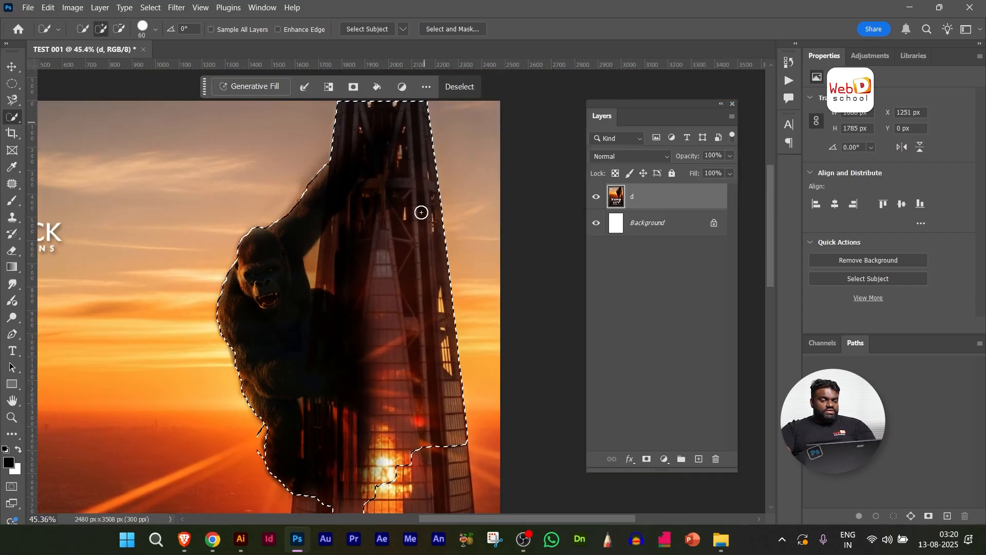
Paint part of the gorilla and tower out of the selection in Subtract from selection mode, and deselect the rest.
{"action": "left_click", "coordinate": [120, 29]}
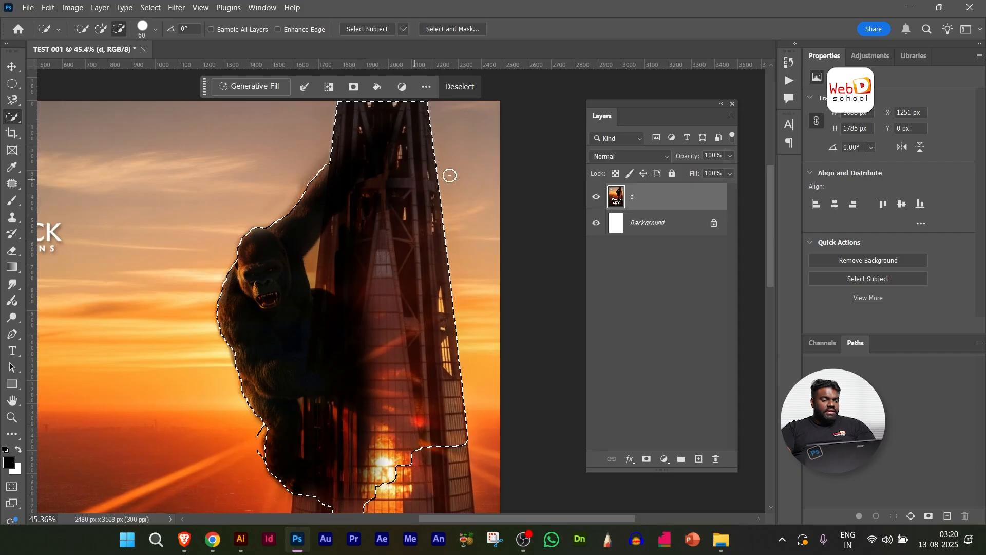
{"action": "mouse_move", "coordinate": [415, 111]}
{"action": "left_mouse_down"}
{"action": "mouse_move", "coordinate": [411, 161]}
{"action": "mouse_move", "coordinate": [358, 307]}
{"action": "mouse_move", "coordinate": [392, 351]}
{"action": "mouse_move", "coordinate": [416, 432]}
{"action": "mouse_move", "coordinate": [393, 466]}
{"action": "mouse_move", "coordinate": [399, 423]}
{"action": "mouse_move", "coordinate": [353, 483]}
{"action": "mouse_move", "coordinate": [321, 495]}
{"action": "left_mouse_up"}
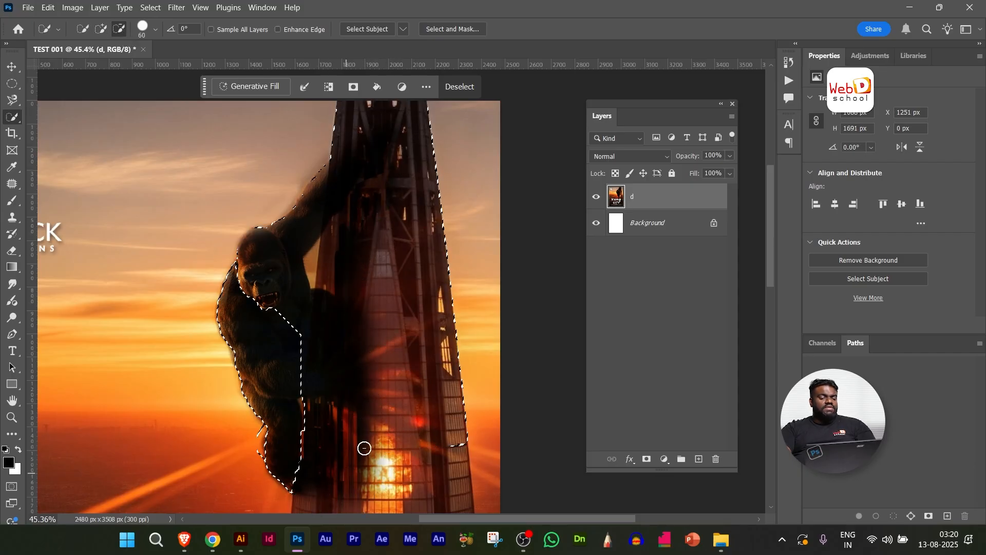
{"action": "key", "text": "ctrl+d"}
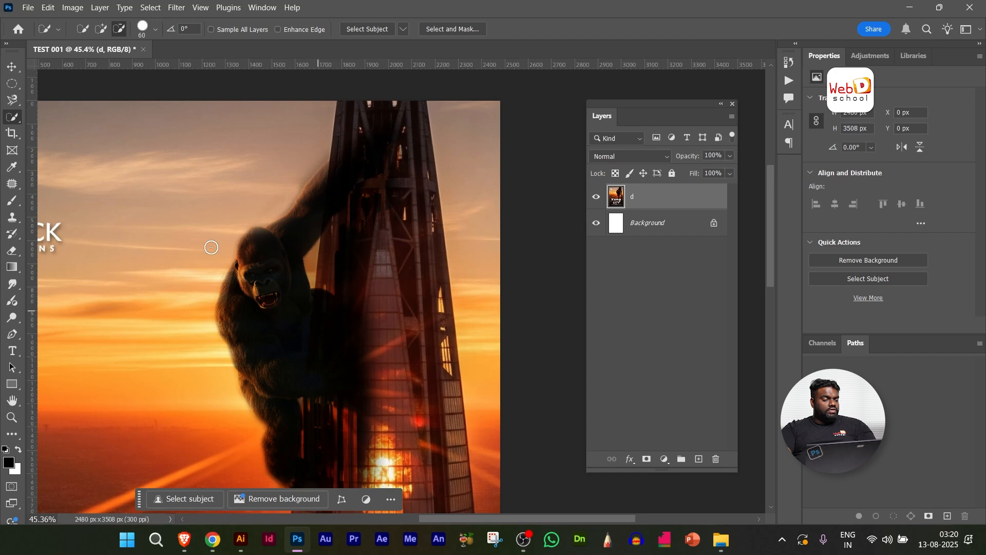
Select the orange sky band beside the gorilla with the Magic Wand at tolerance 32.
{"action": "right_click", "coordinate": [13, 117]}
{"action": "left_click", "coordinate": [73, 144]}
{"action": "left_click_drag", "start_coordinate": [199, 231], "coordinate": [417, 121]}
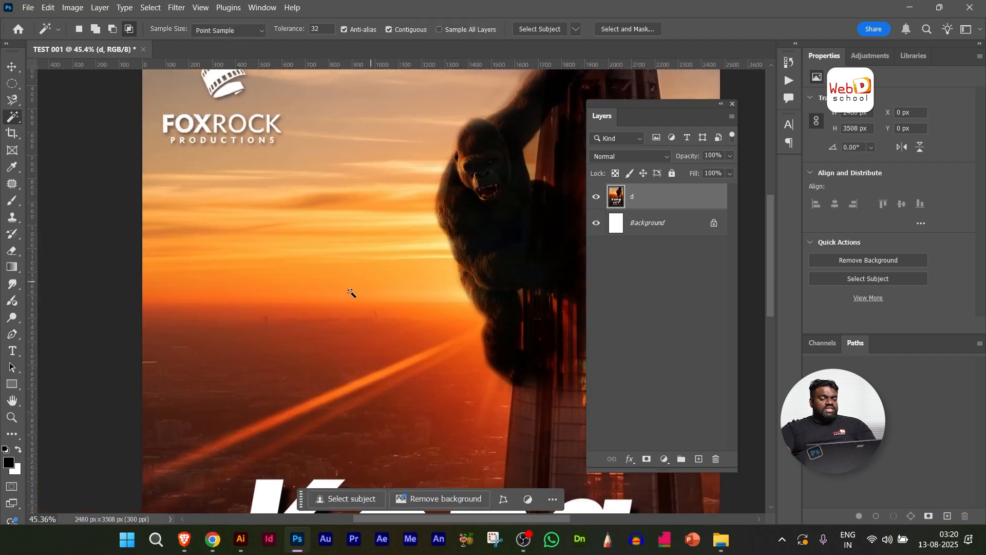
{"action": "left_click", "coordinate": [323, 285]}
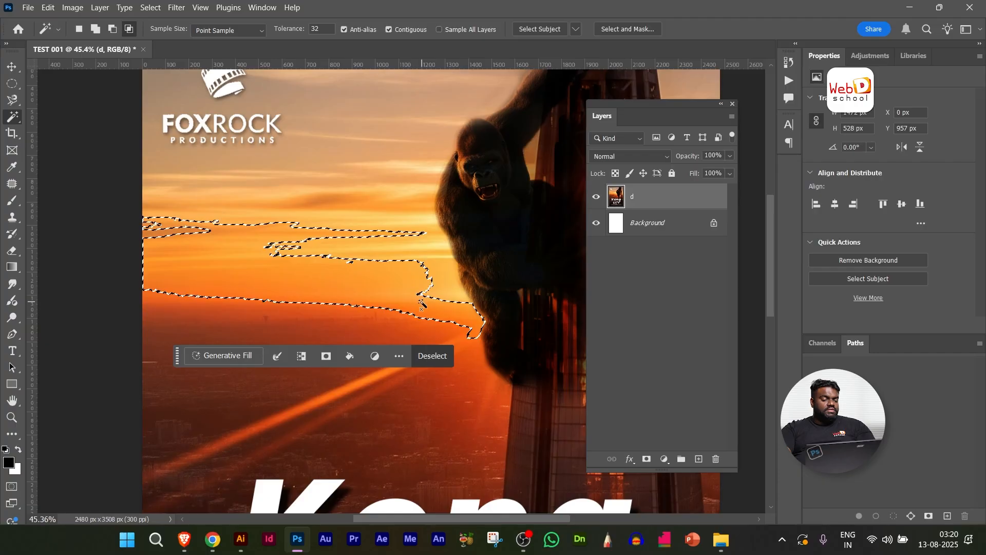
Add the neighbouring sky, horizon and ground tones in Add to selection mode until the Magic Wand selection is about 1370 px tall.
{"action": "left_click", "coordinate": [95, 29]}
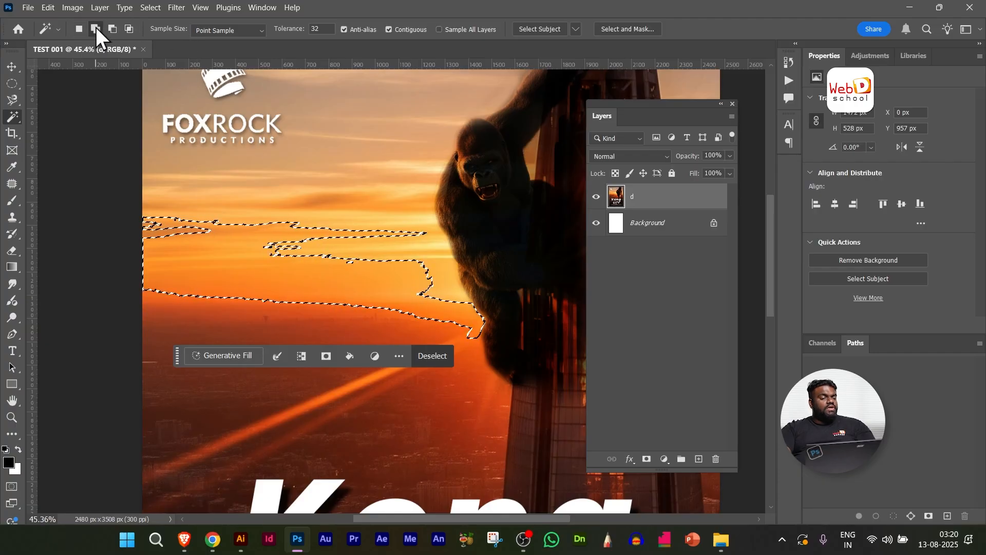
{"action": "left_click", "coordinate": [295, 318]}
{"action": "left_click", "coordinate": [294, 352]}
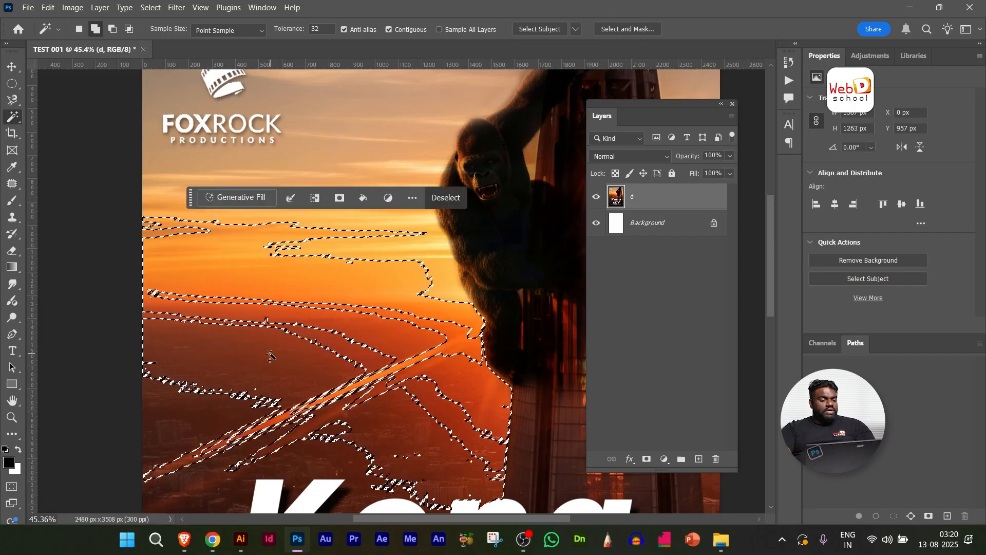
{"action": "left_click", "coordinate": [349, 350]}
{"action": "left_click", "coordinate": [371, 306]}
{"action": "left_click", "coordinate": [433, 290]}
{"action": "left_click", "coordinate": [431, 325]}
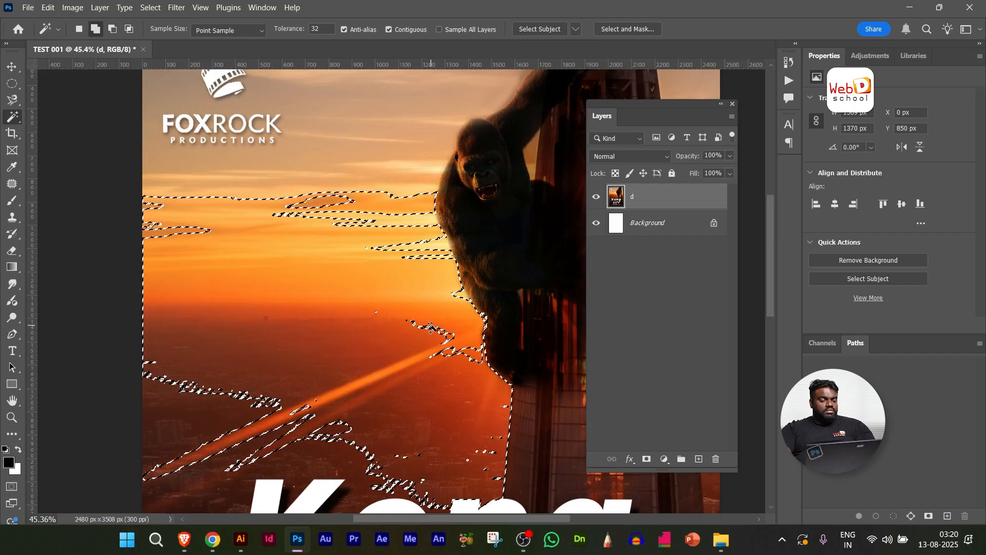
{"action": "left_click", "coordinate": [426, 239]}
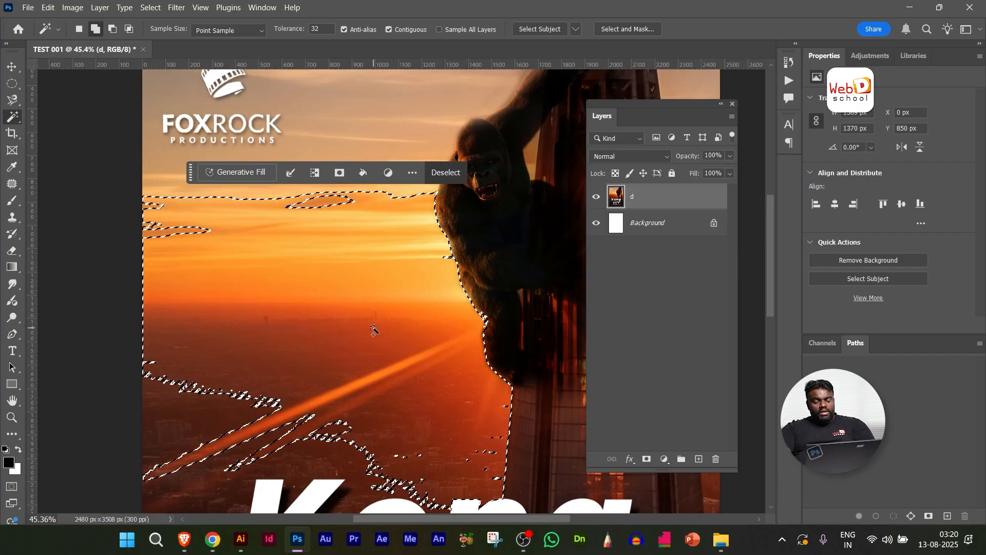
Move the selected sky pixels about 965 px to the left with the Move tool, and undo the move.
{"action": "left_click", "coordinate": [12, 67]}
{"action": "left_click_drag", "start_coordinate": [393, 347], "coordinate": [170, 327]}
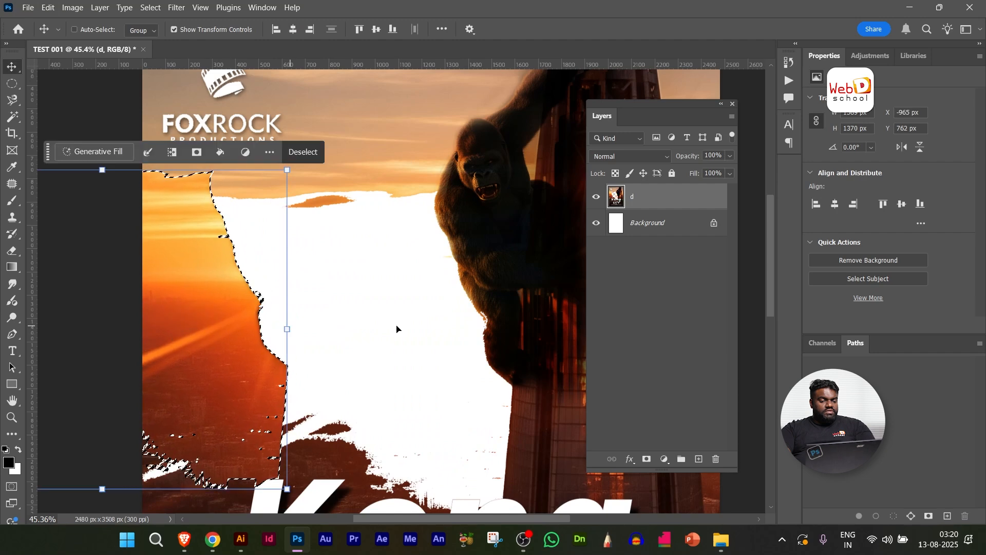
{"action": "key", "text": "ctrl+z"}
Delete the selected sky area and deselect, undo the deletion, and clear the restored selection.
{"action": "key", "text": "Delete"}
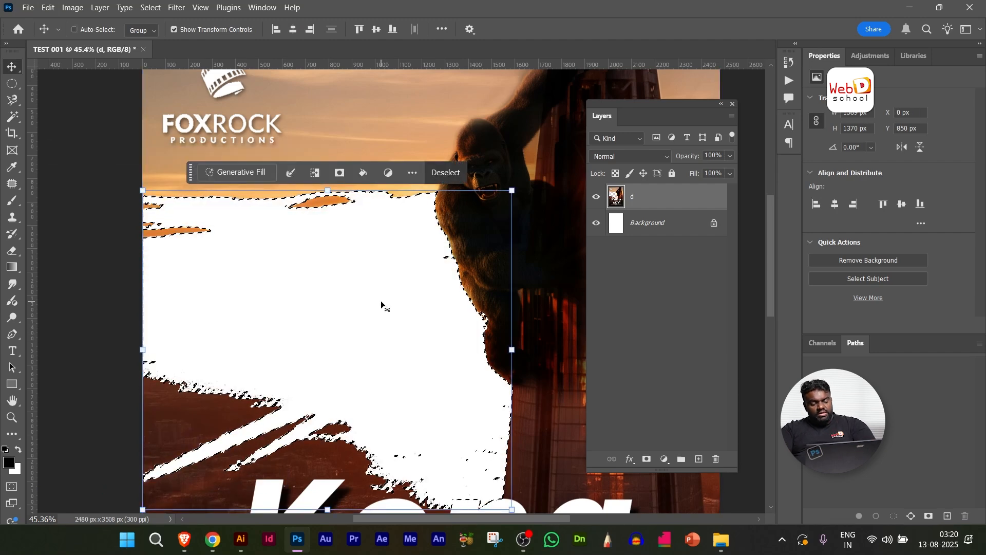
{"action": "key", "text": "ctrl+d"}
{"action": "scroll", "coordinate": [349, 308], "scroll_direction": "down", "scroll_amount": 5}
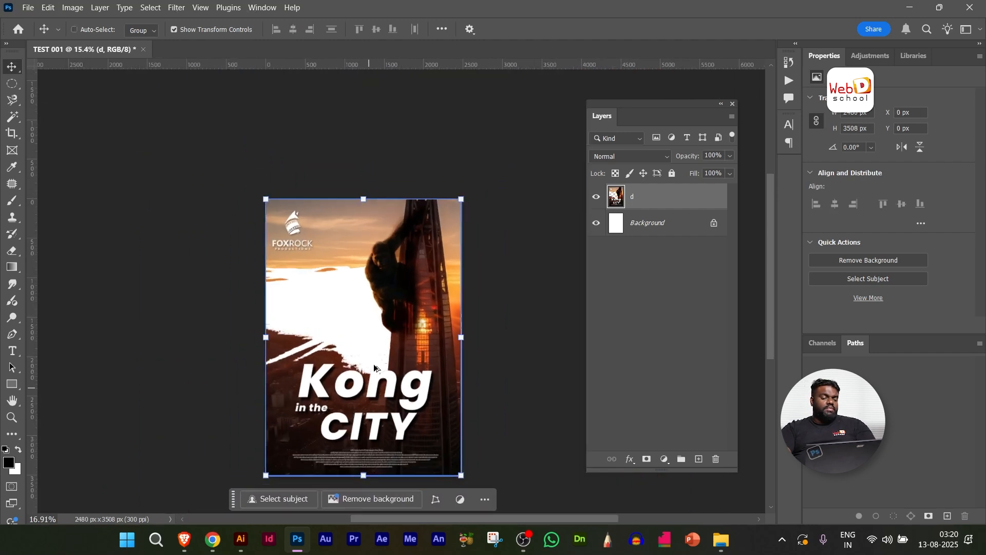
{"action": "scroll", "coordinate": [375, 367], "scroll_direction": "up", "scroll_amount": 2}
{"action": "key", "text": "ctrl+z"}
{"action": "key", "text": "ctrl+z"}
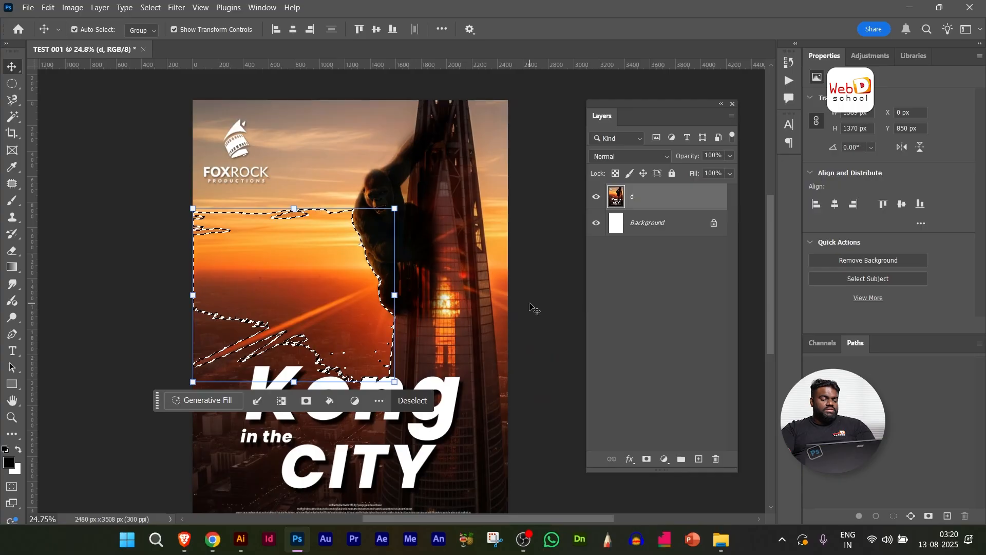
{"action": "key", "text": "ctrl+d"}
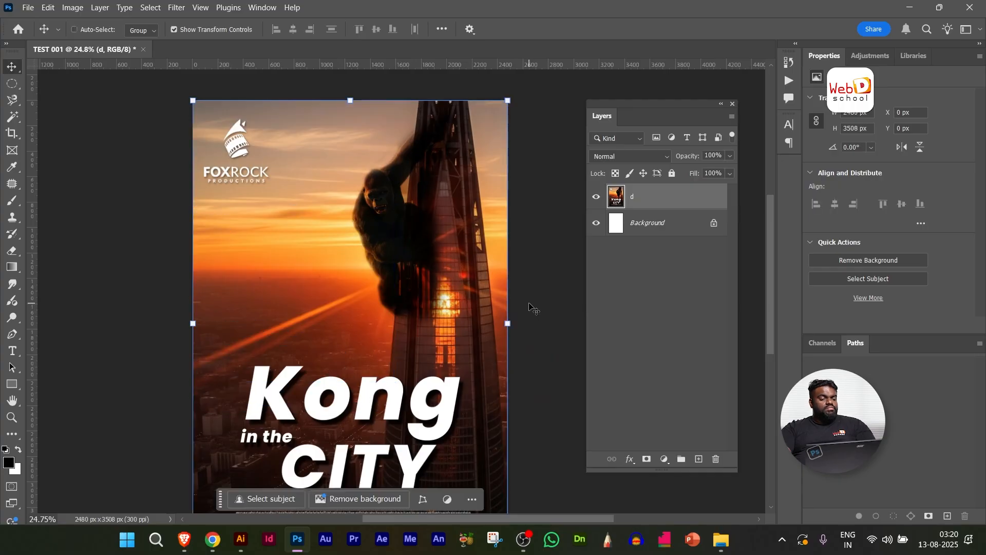
Crop the poster to an area of about 914 × 1535 px around the gorilla with the Crop tool, and undo the crop.
{"action": "right_click", "coordinate": [13, 115]}
{"action": "left_click", "coordinate": [41, 143]}
{"action": "left_click", "coordinate": [12, 133]}
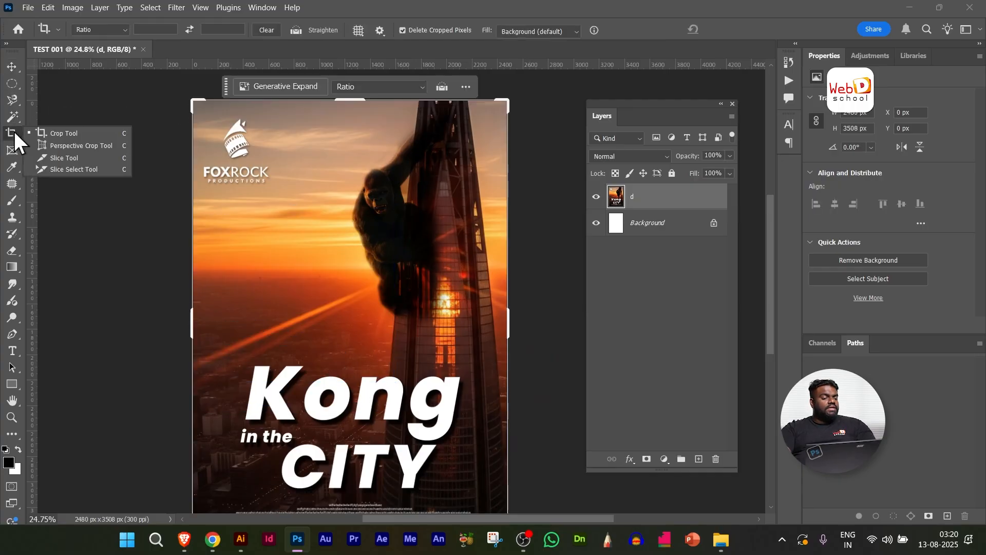
{"action": "left_click", "coordinate": [69, 134]}
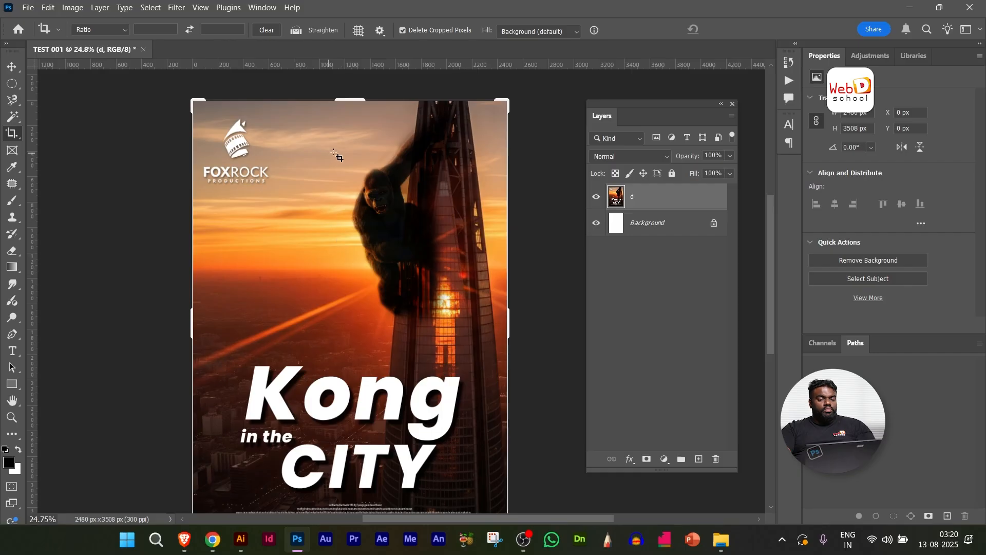
{"action": "left_click_drag", "start_coordinate": [334, 150], "coordinate": [443, 342]}
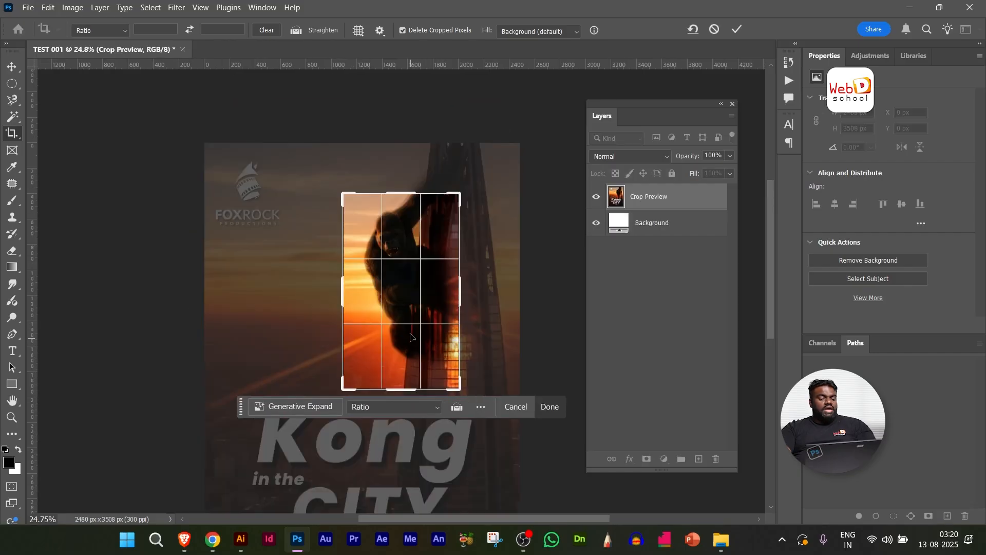
{"action": "key", "text": "Return"}
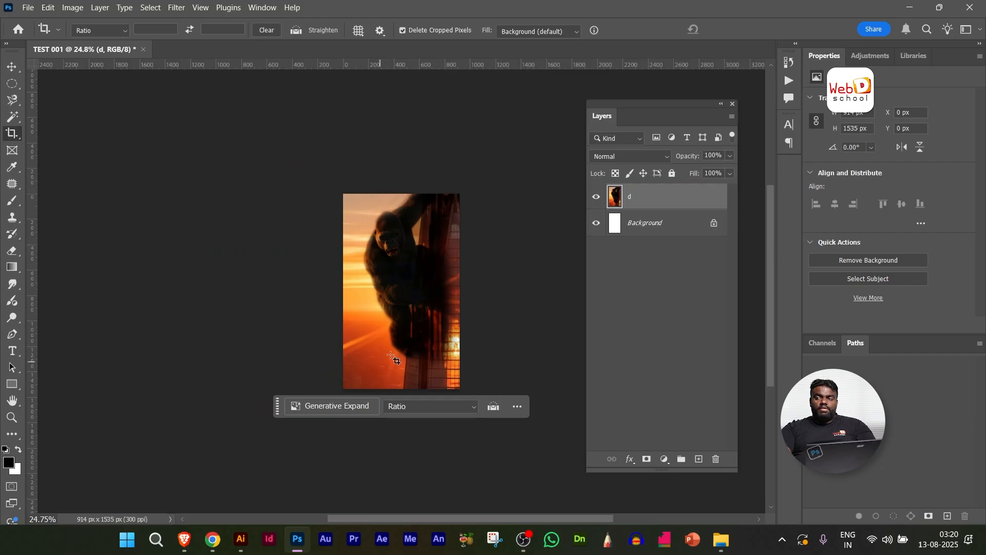
{"action": "key", "text": "ctrl+z"}
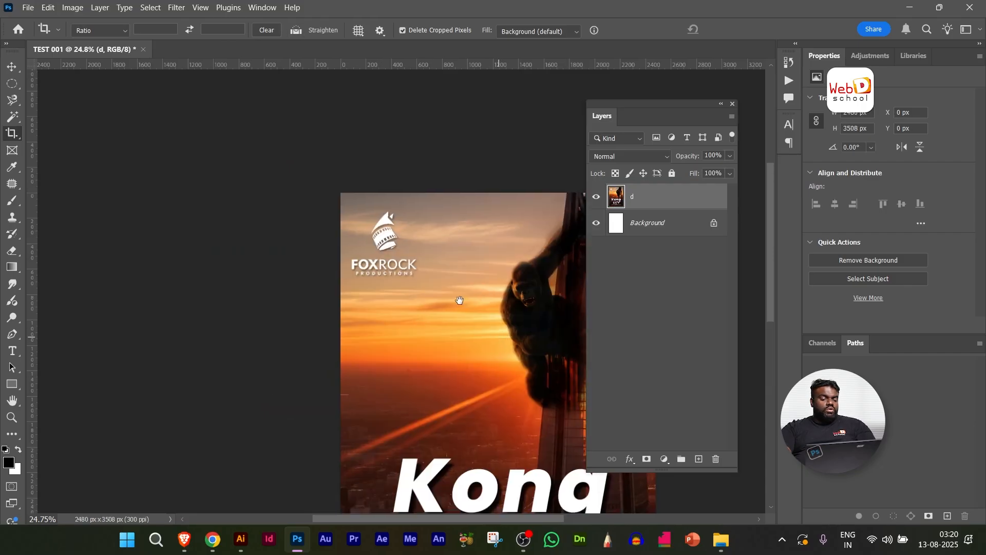
{"action": "left_click_drag", "start_coordinate": [477, 297], "coordinate": [326, 216]}
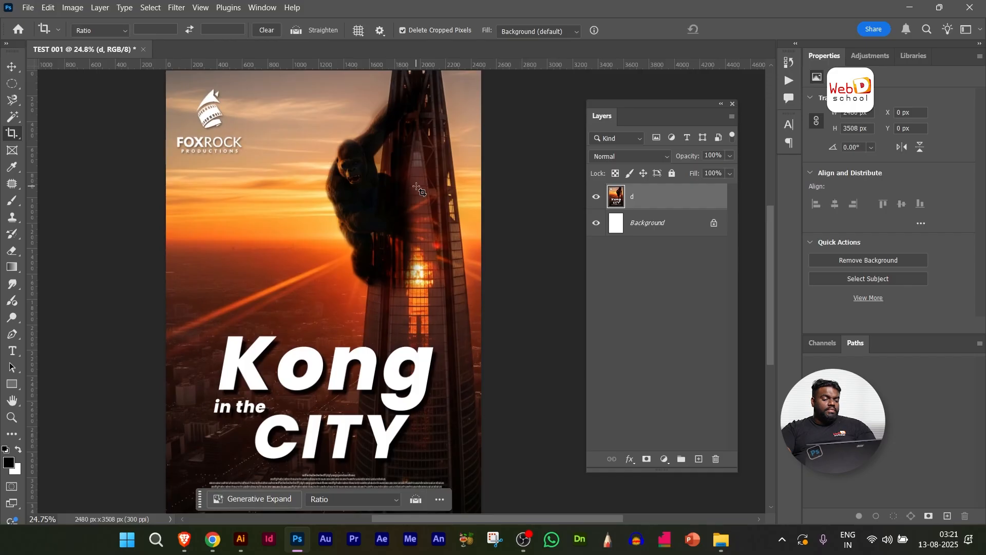
Draw a rectangular frame about 1078 px tall over the gorilla and the sky beside it with the Frame tool, and undo it.
{"action": "right_click", "coordinate": [21, 132]}
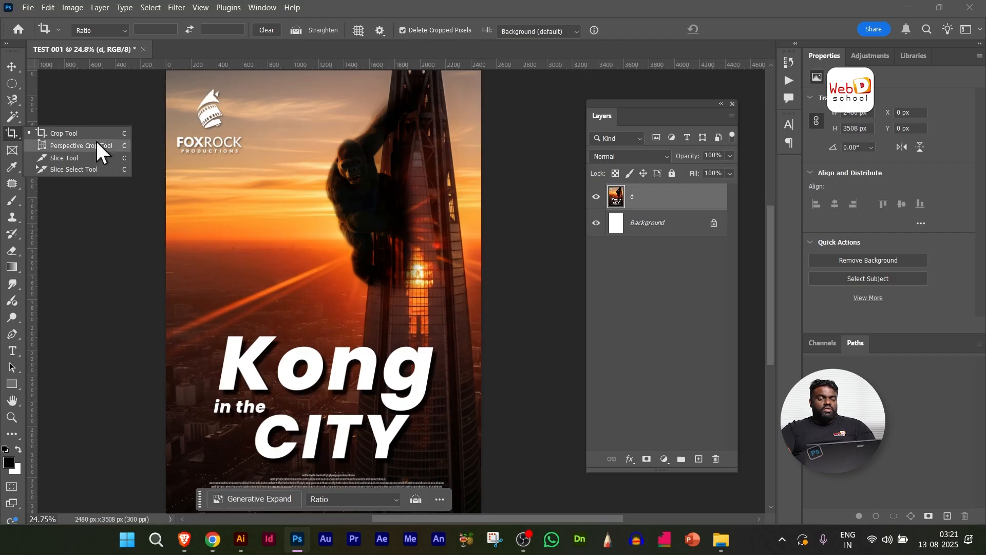
{"action": "left_click", "coordinate": [15, 145]}
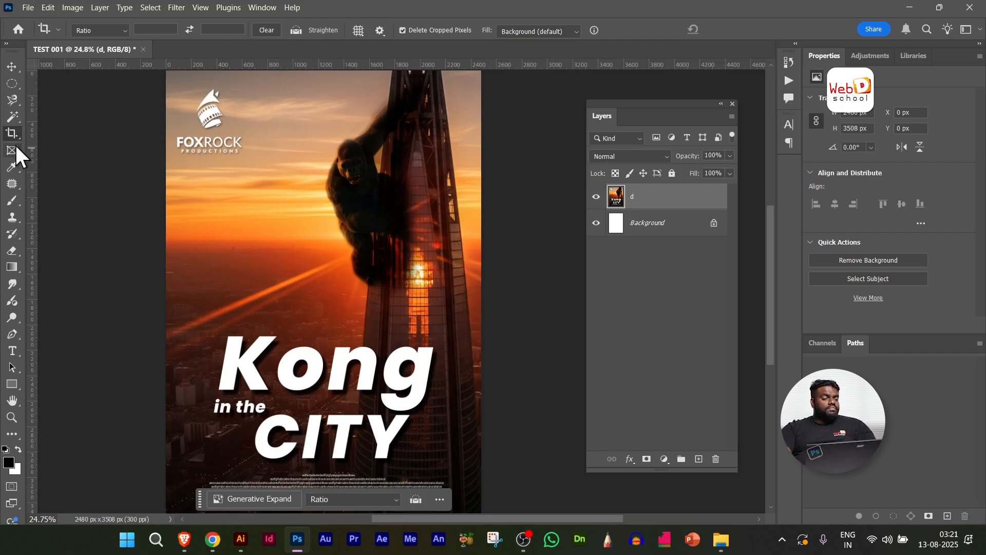
{"action": "left_click", "coordinate": [12, 151]}
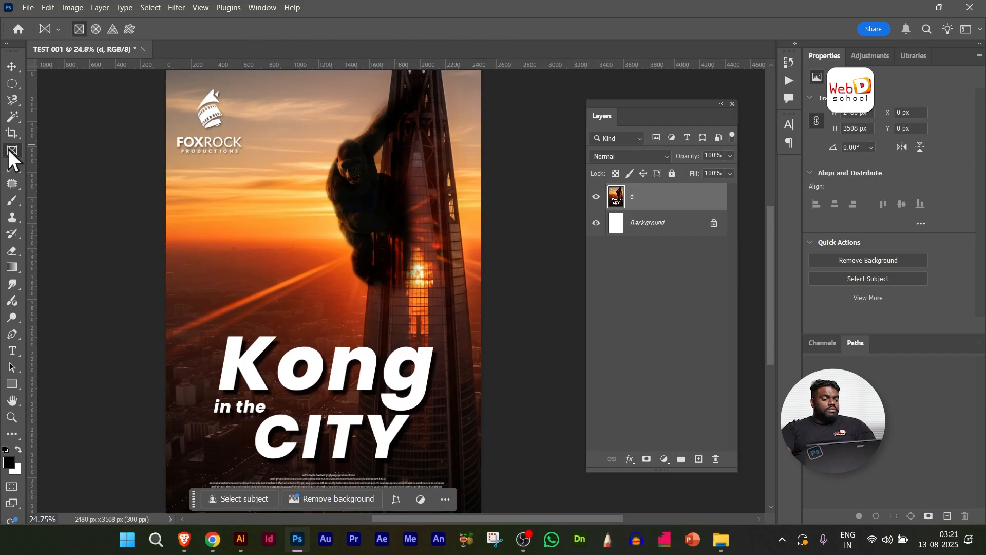
{"action": "mouse_move", "coordinate": [258, 132]}
{"action": "left_mouse_down"}
{"action": "mouse_move", "coordinate": [362, 177]}
{"action": "mouse_move", "coordinate": [413, 228]}
{"action": "mouse_move", "coordinate": [416, 269]}
{"action": "left_mouse_up"}
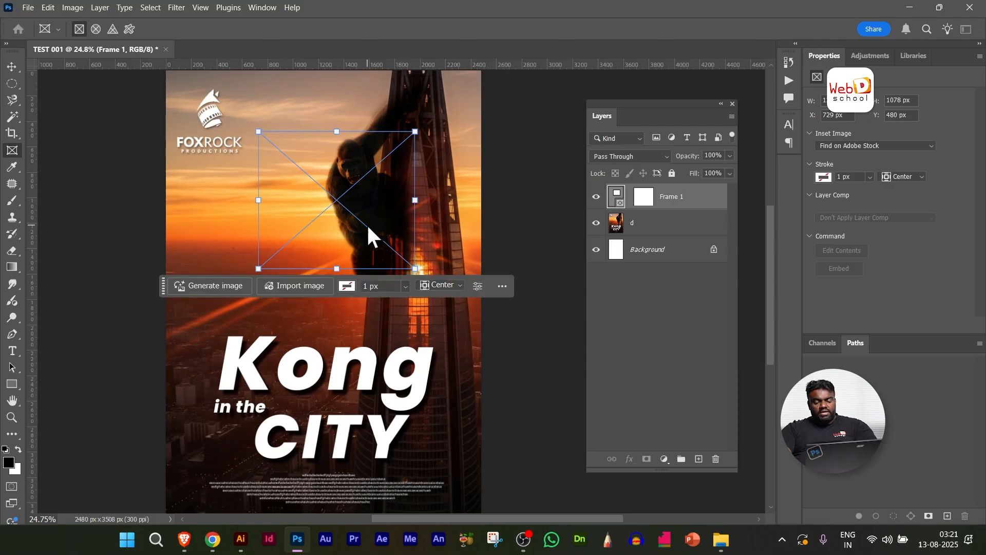
{"action": "key", "text": "ctrl+z"}
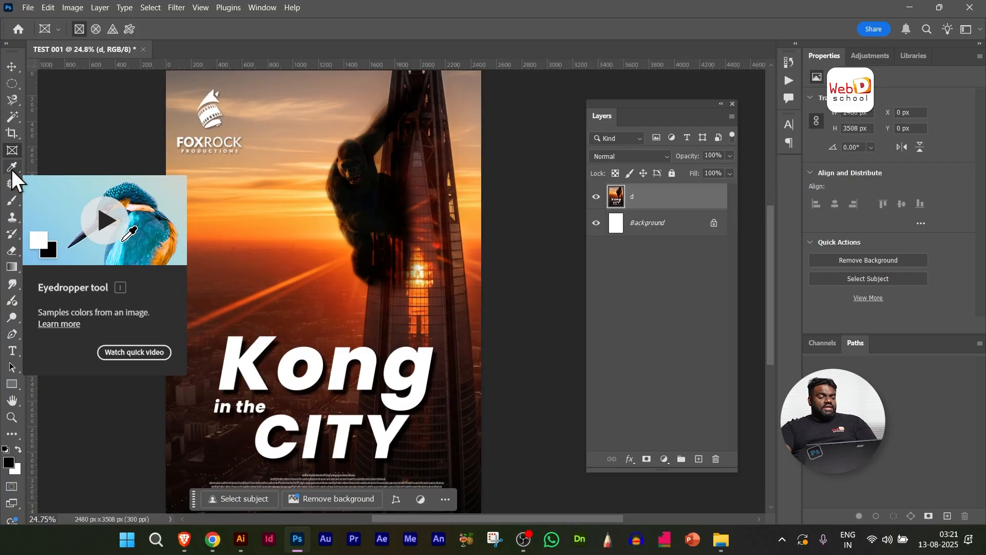
Sample the orange sky beside the gorilla as the foreground color with the Eyedropper tool, at about #fea02e.
{"action": "left_click", "coordinate": [14, 169]}
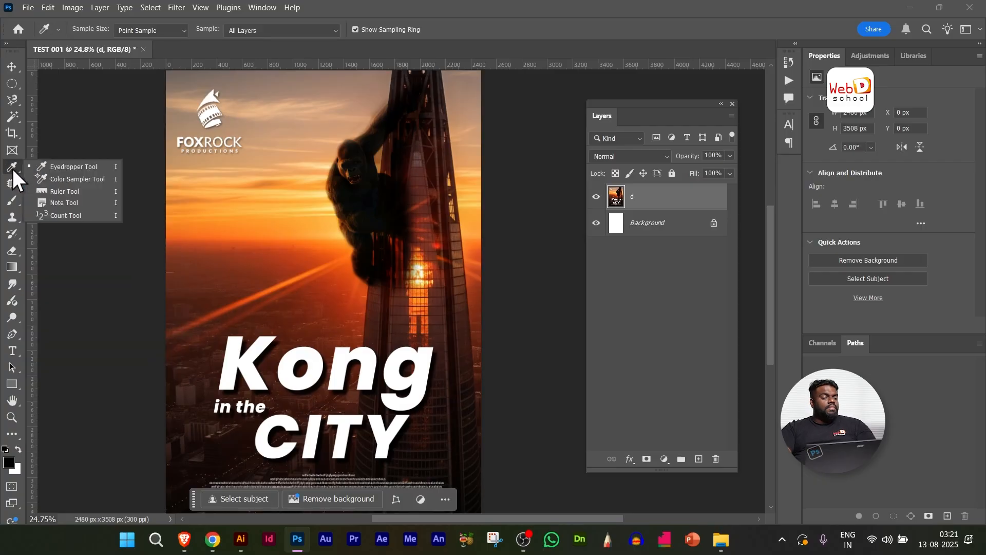
{"action": "left_click", "coordinate": [93, 169]}
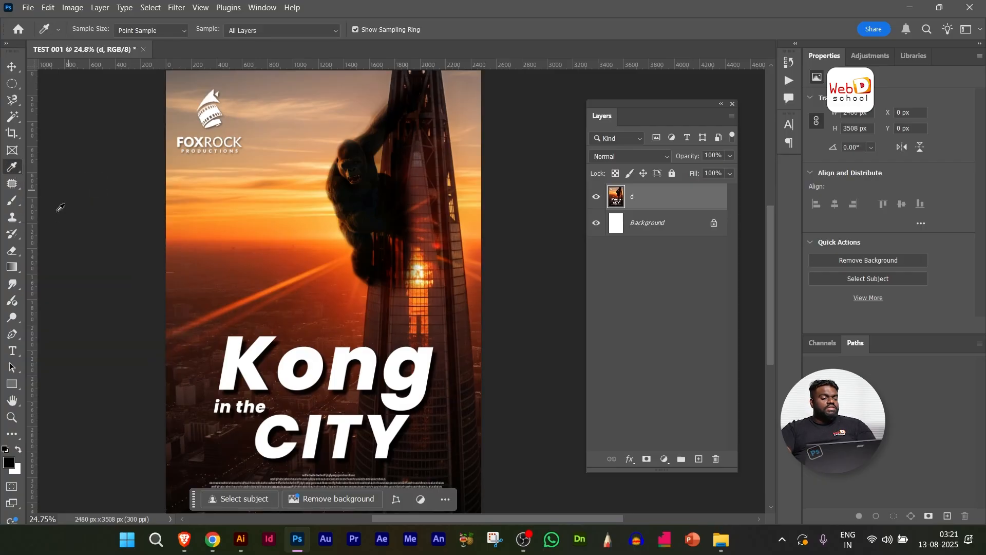
{"action": "left_click", "coordinate": [283, 225]}
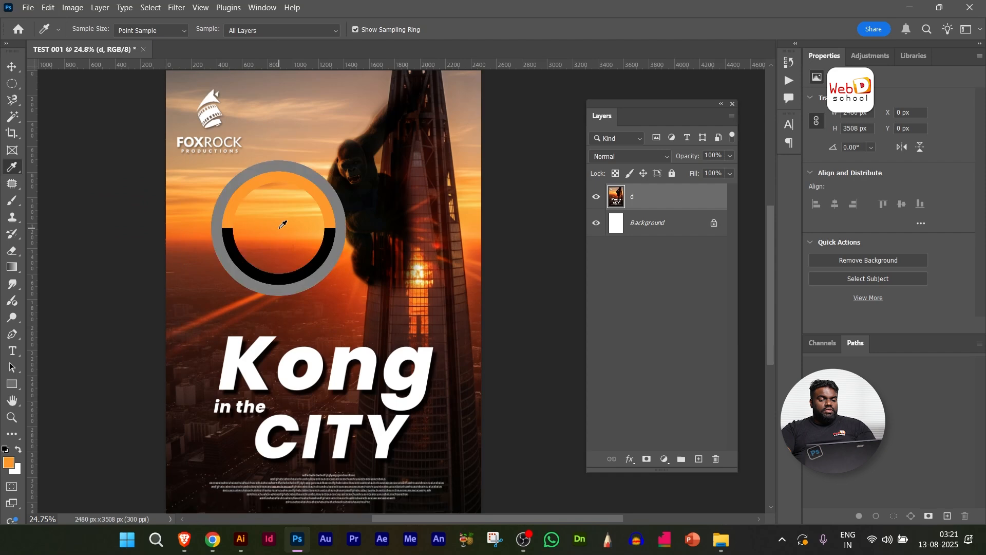
{"action": "left_click_drag", "start_coordinate": [283, 225], "coordinate": [264, 236]}
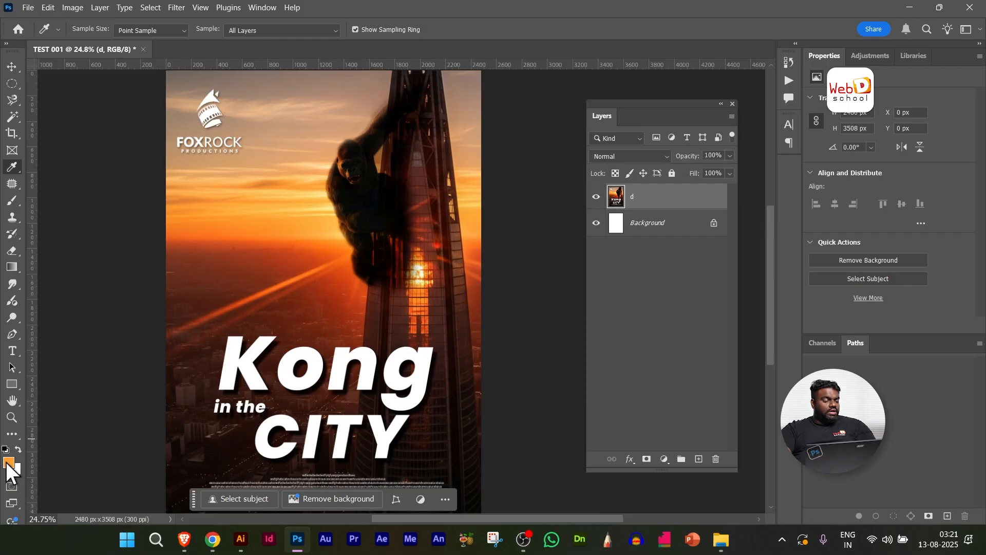
Change the foreground color to violet in the Color Picker, and resample the orange of the sky beside the gorilla with the Eyedropper.
{"action": "left_click", "coordinate": [7, 463]}
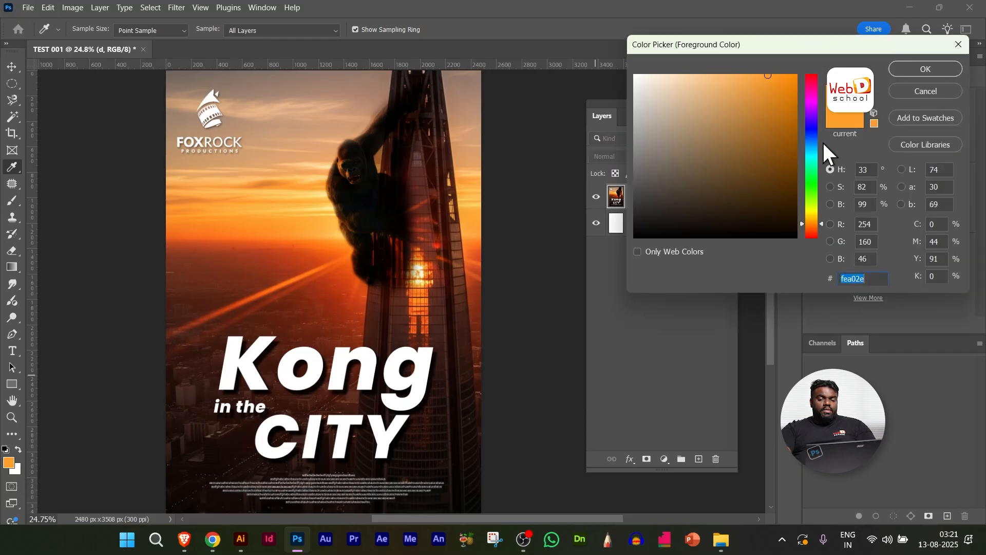
{"action": "left_click", "coordinate": [810, 118]}
{"action": "left_click", "coordinate": [927, 68]}
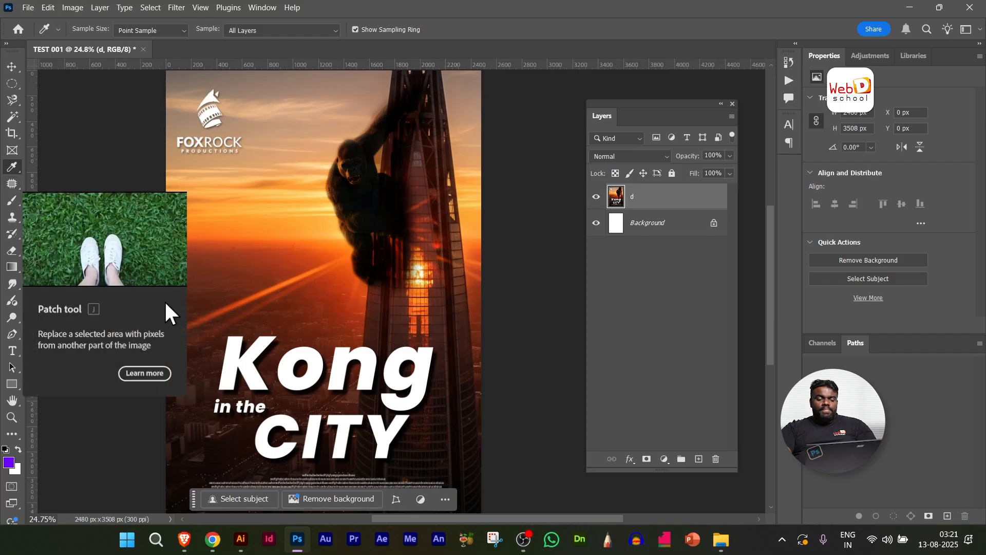
{"action": "left_click_drag", "start_coordinate": [327, 231], "coordinate": [280, 234]}
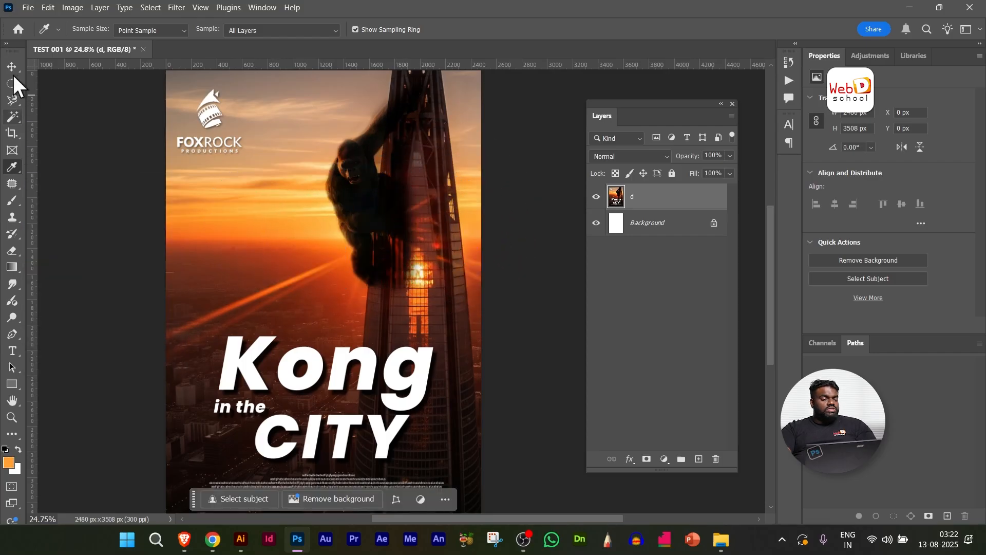